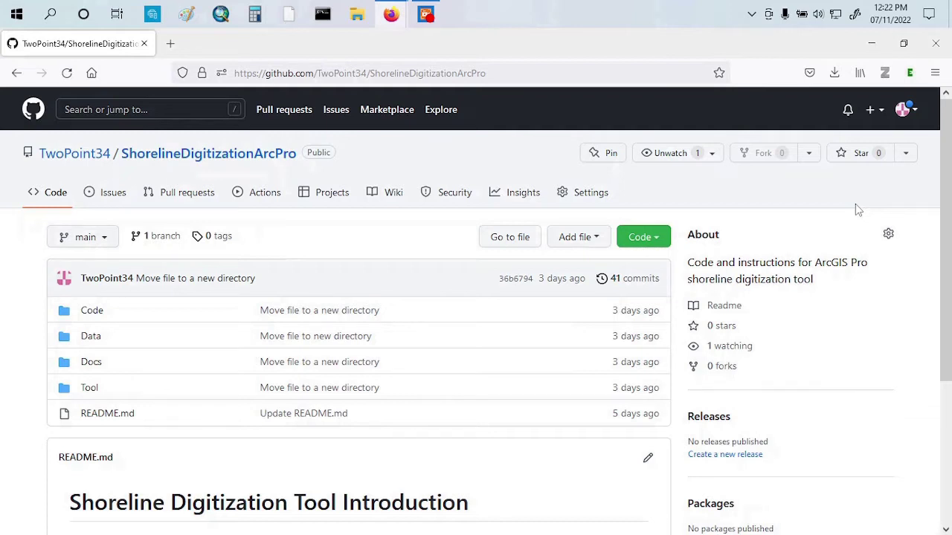
# Step: Download the repository as ShorelineDigitizationArcPro-main.zip and save it to the GitHubDownload folder
pyautogui.click(428, 74)
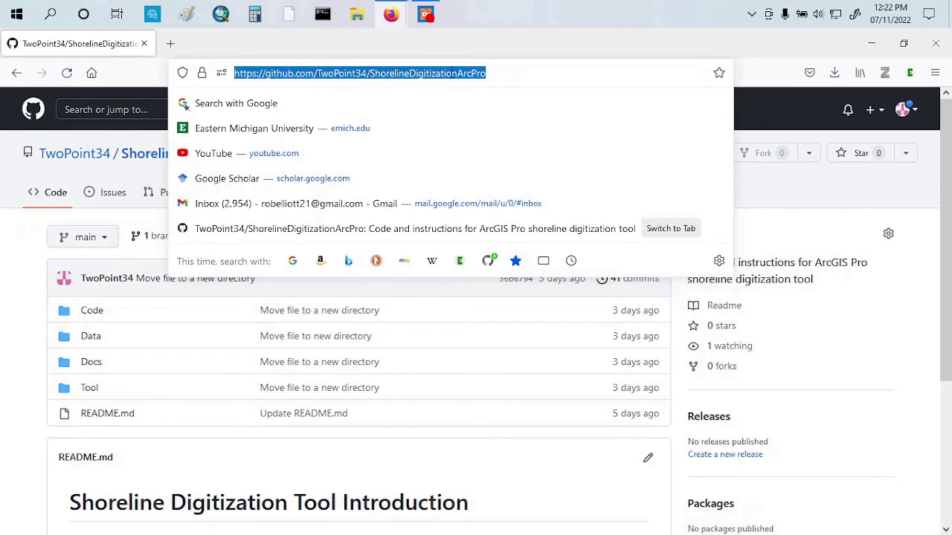
pyautogui.click(500, 73)
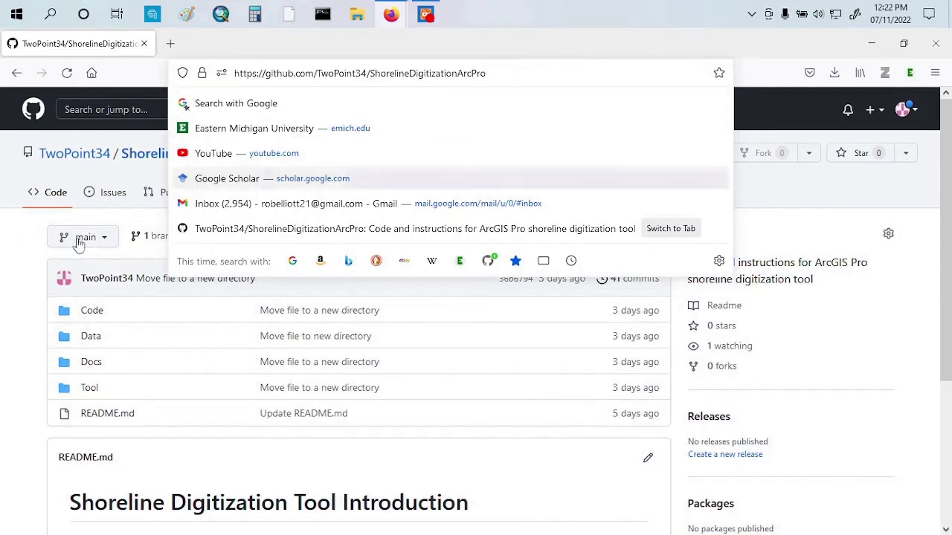
pyautogui.click(33, 304)
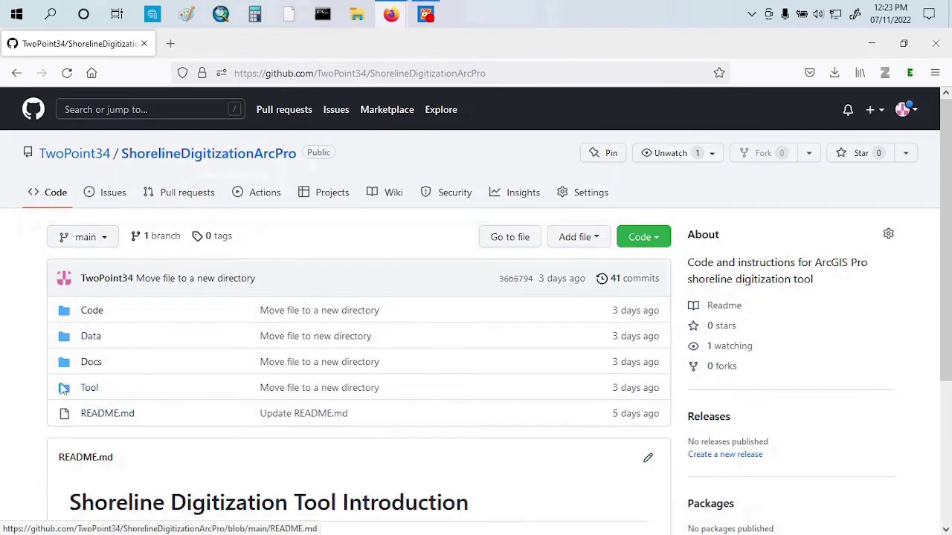
pyautogui.click(660, 242)
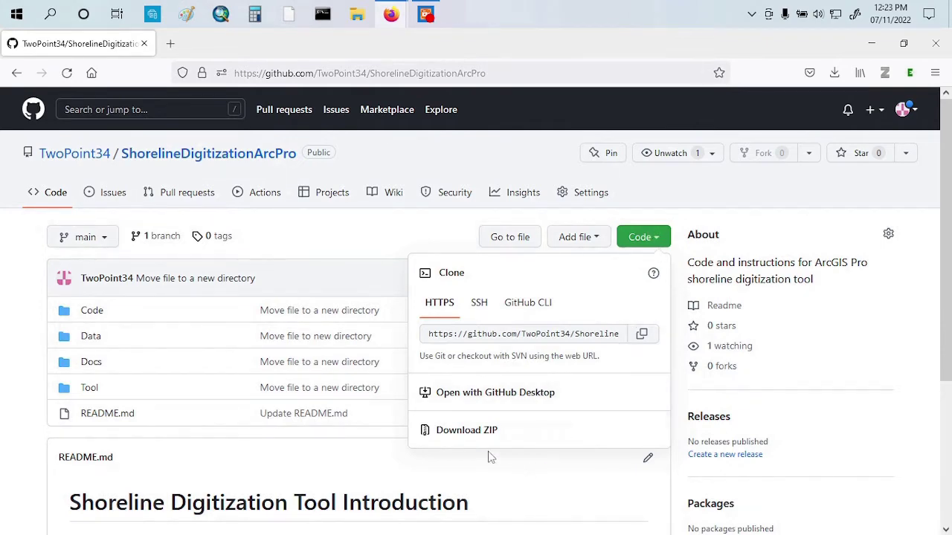
pyautogui.click(467, 431)
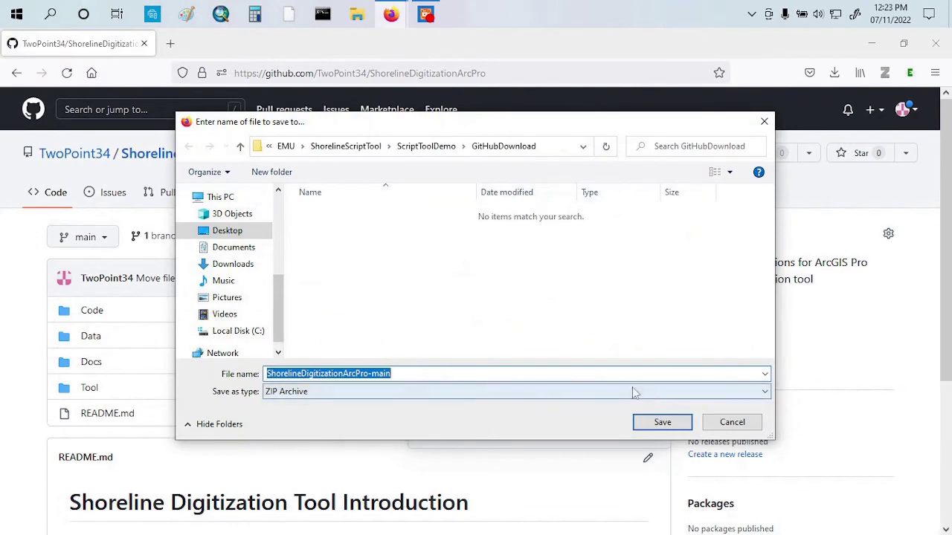
pyautogui.click(666, 424)
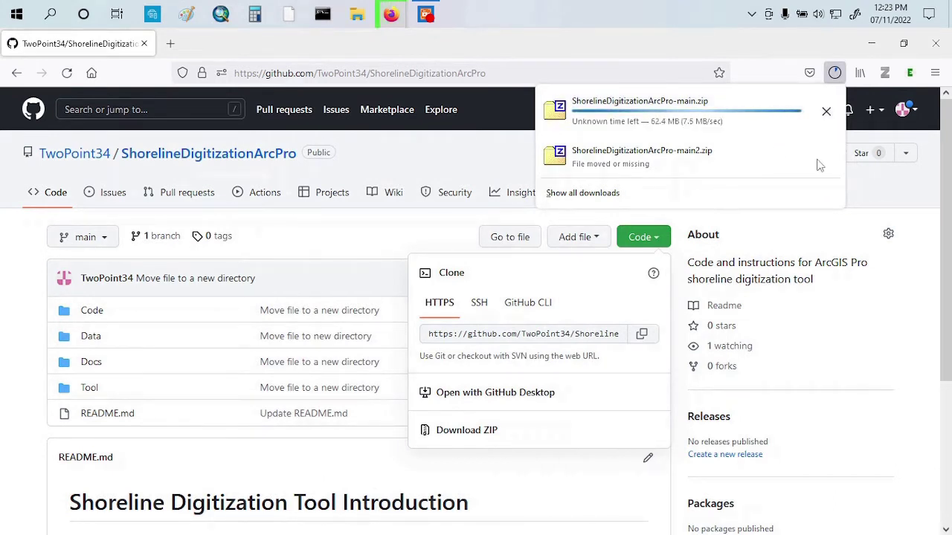
# Step: Extract ShorelineDigitizationArcPro-main.zip with 7-Zip and open the extracted repository folder
pyautogui.click(826, 110)
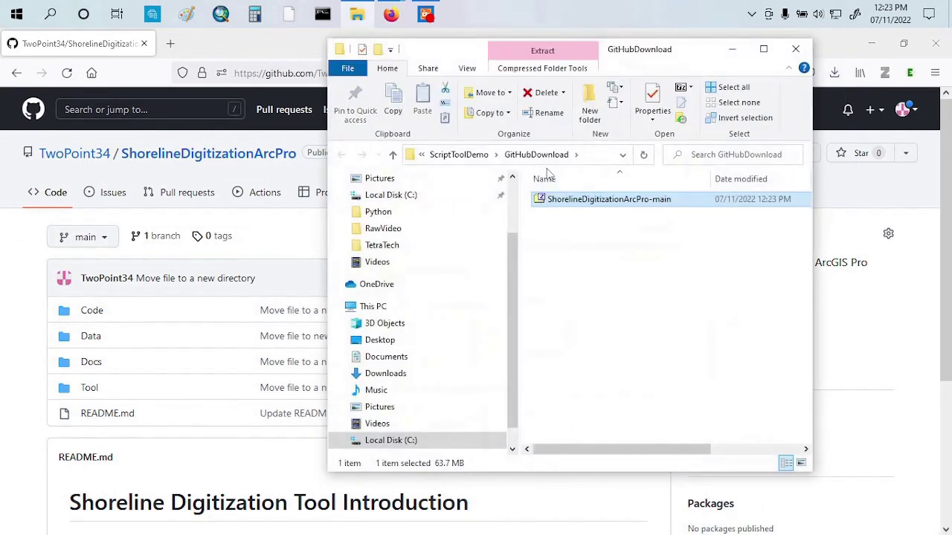
pyautogui.rightClick(562, 206)
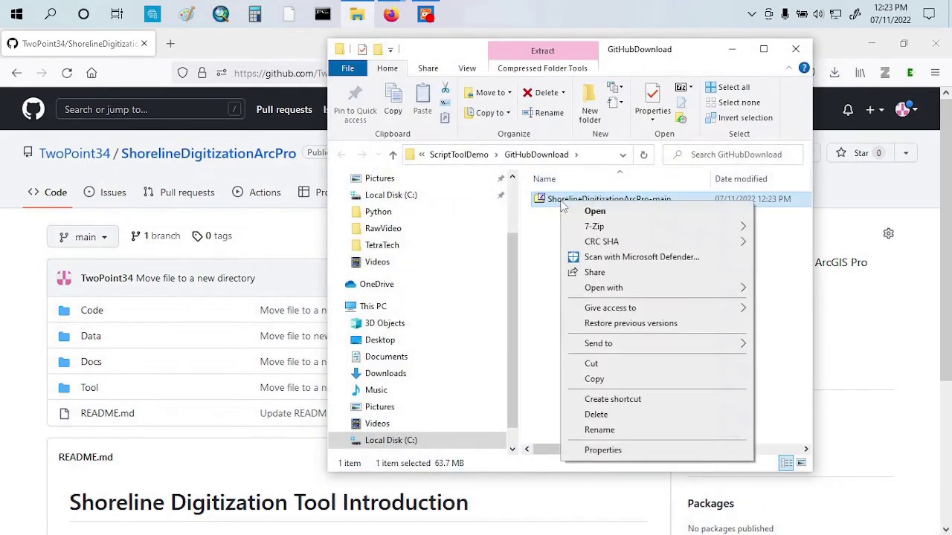
pyautogui.moveTo(595, 226)
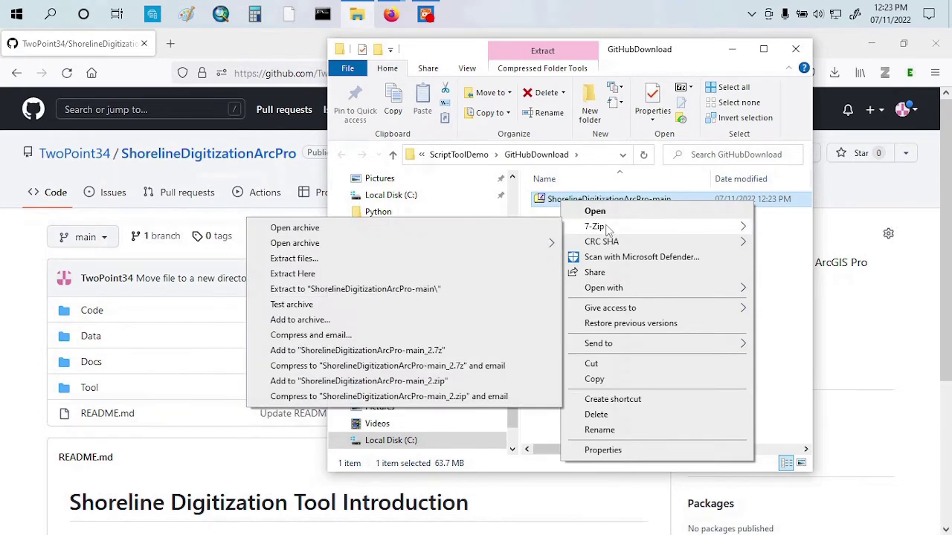
pyautogui.click(416, 292)
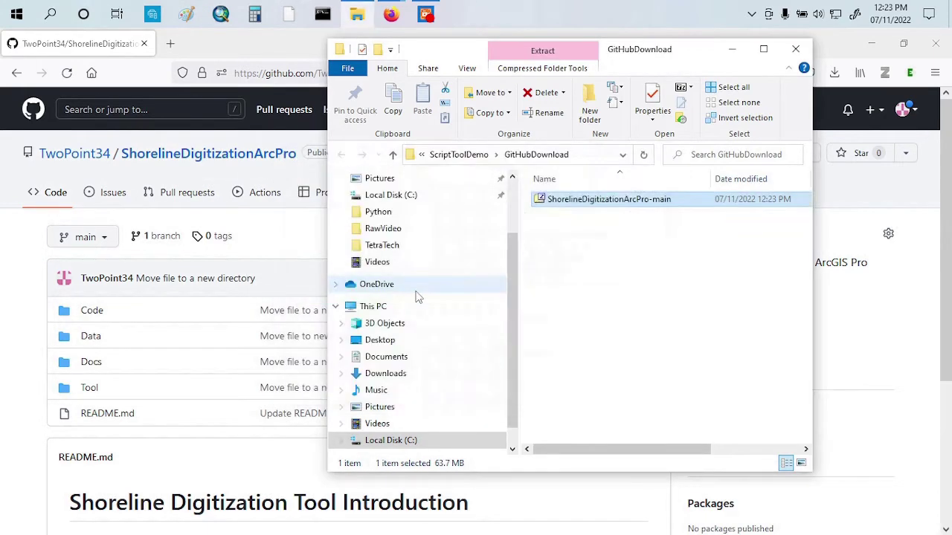
pyautogui.doubleClick(561, 200)
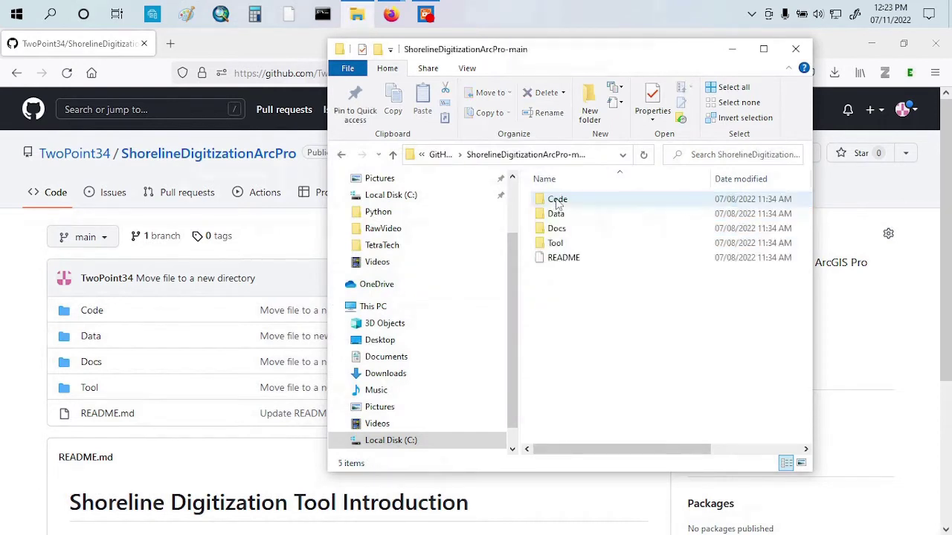
# Step: In the Tool folder, extract the tool ZIP and open ShorelineDigitizationTool_07072022
pyautogui.click(547, 247)
pyautogui.doubleClick(548, 246)
pyautogui.click(562, 198)
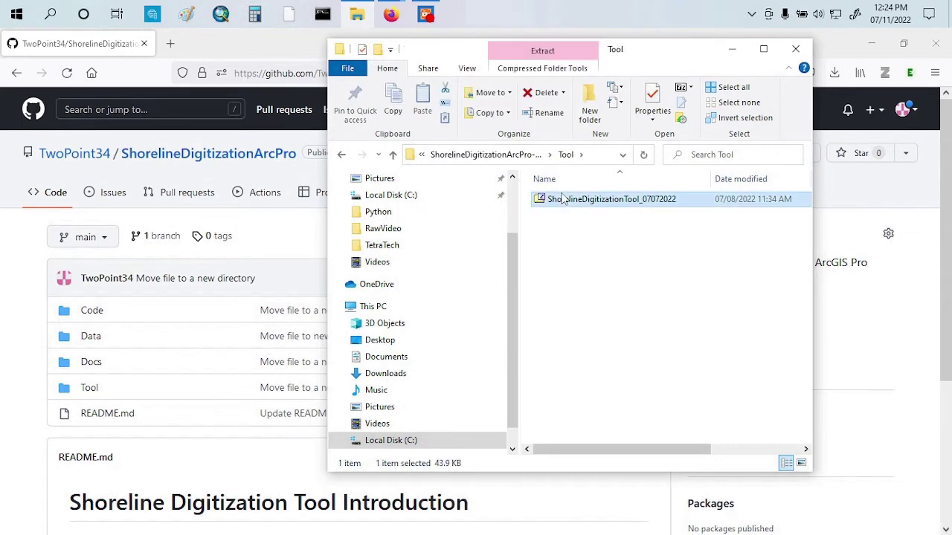
pyautogui.rightClick(562, 198)
pyautogui.moveTo(600, 221)
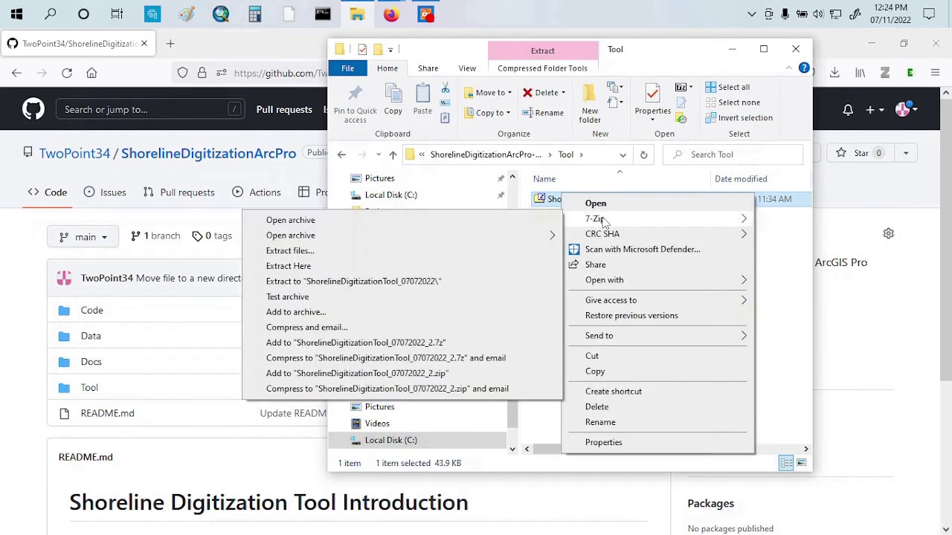
pyautogui.click(410, 283)
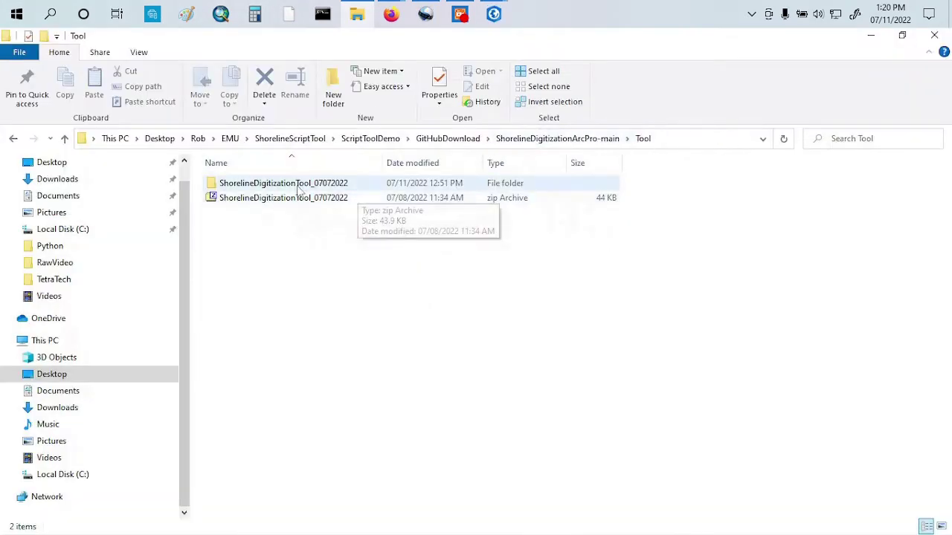
pyautogui.doubleClick(295, 186)
pyautogui.click(293, 187)
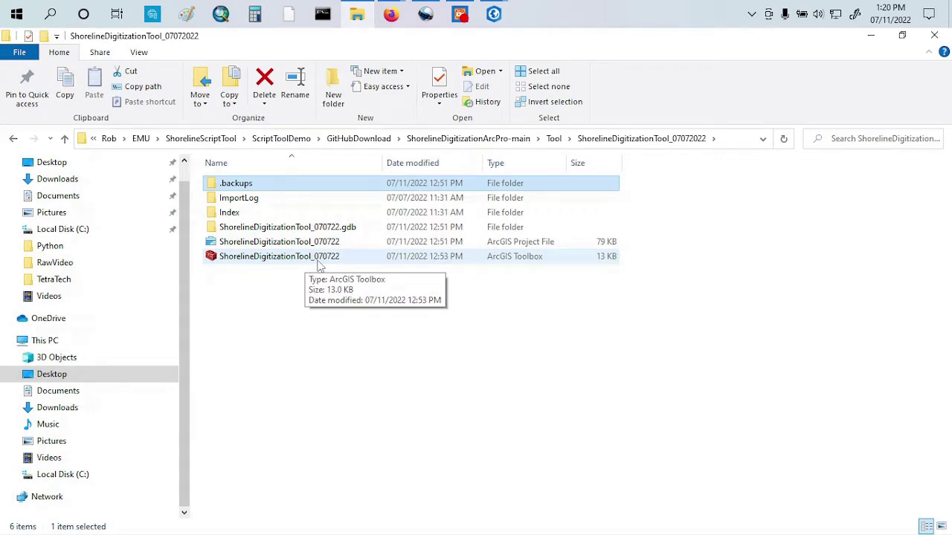
# Step: Bring up the ArcGIS Pro windows from the taskbar
pyautogui.click(495, 15)
# Step: Confirm creating the ShorelineDigitizationDemo project in ArcGIS\Projects
pyautogui.click(536, 76)
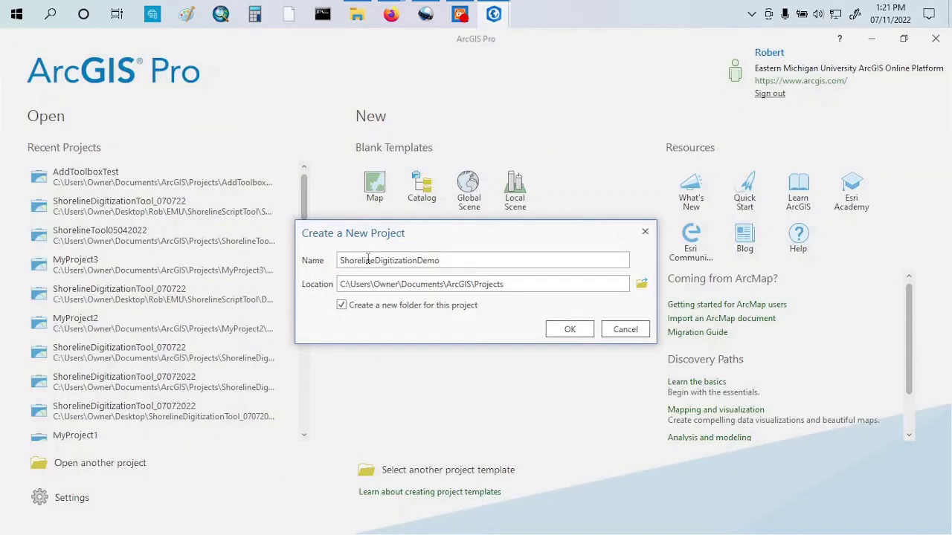
pyautogui.click(571, 329)
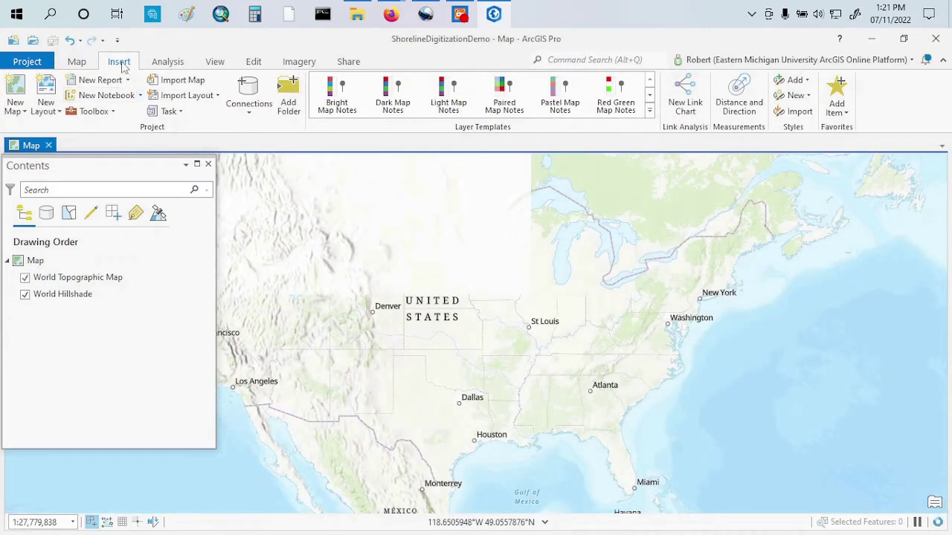
# Step: Add ShorelineDigitizationTool_070722.tbx from GitHubDownload\...\Tool\ShorelineDigitizationTool_07072022 to the project
pyautogui.click(113, 112)
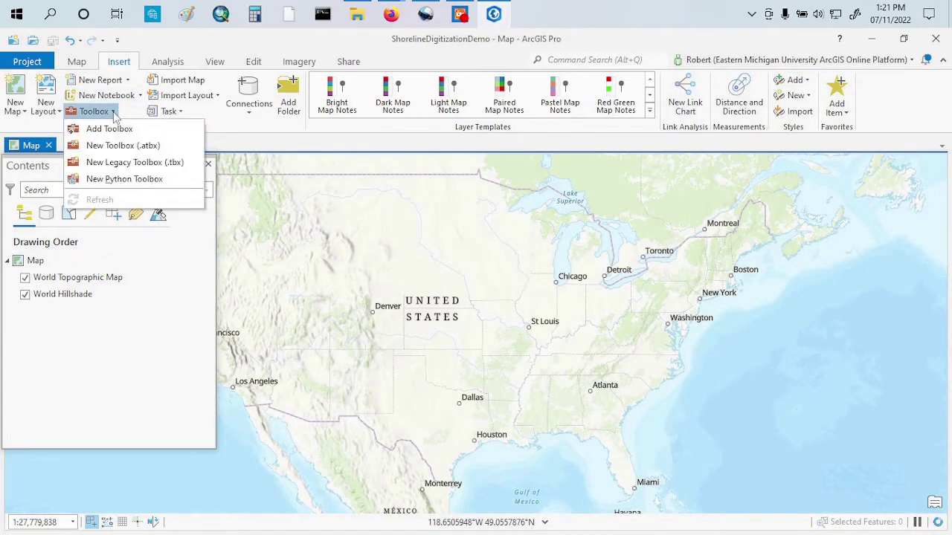
pyautogui.click(141, 131)
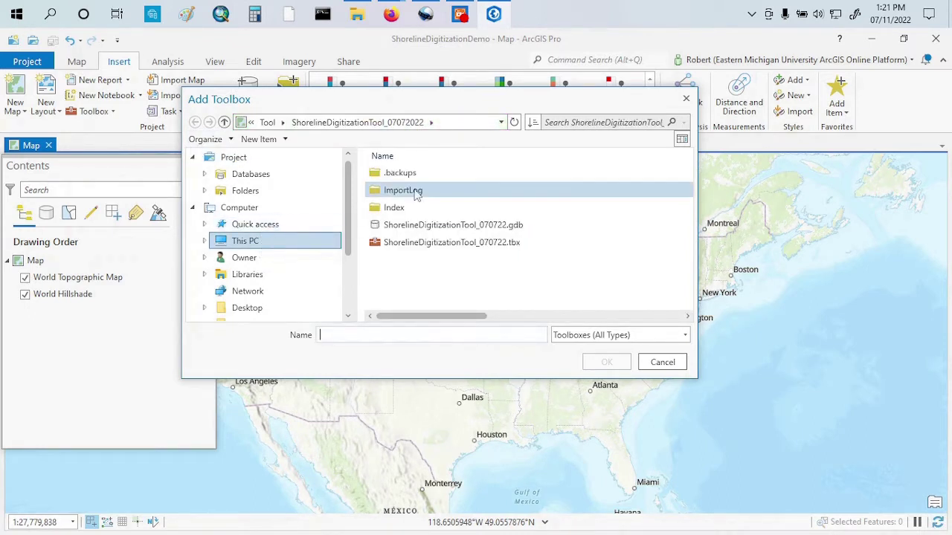
pyautogui.click(501, 122)
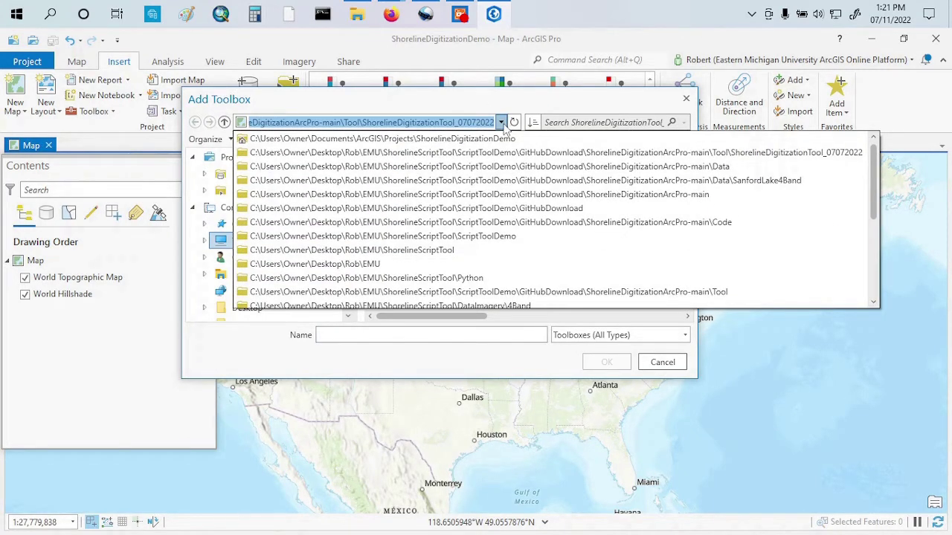
pyautogui.click(530, 211)
pyautogui.doubleClick(437, 177)
pyautogui.doubleClick(392, 226)
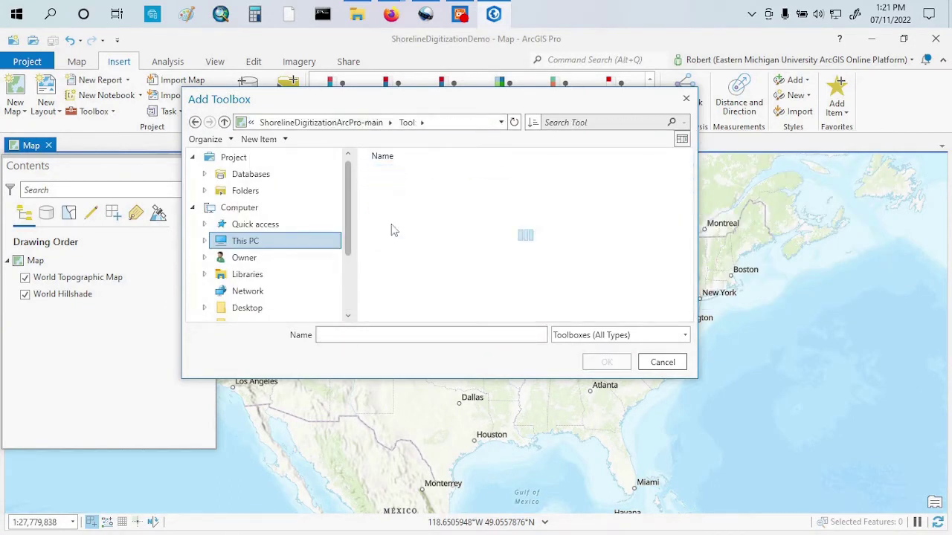
pyautogui.doubleClick(415, 177)
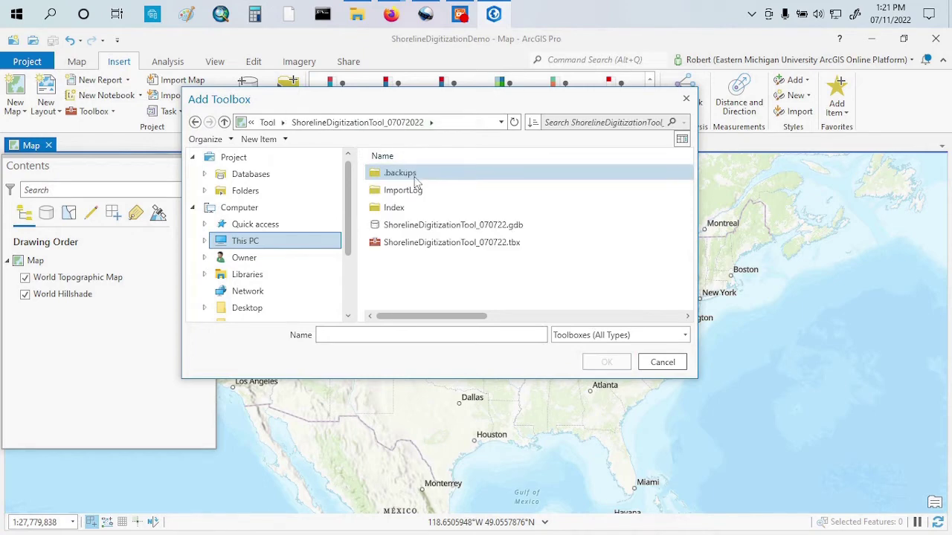
pyautogui.click(447, 249)
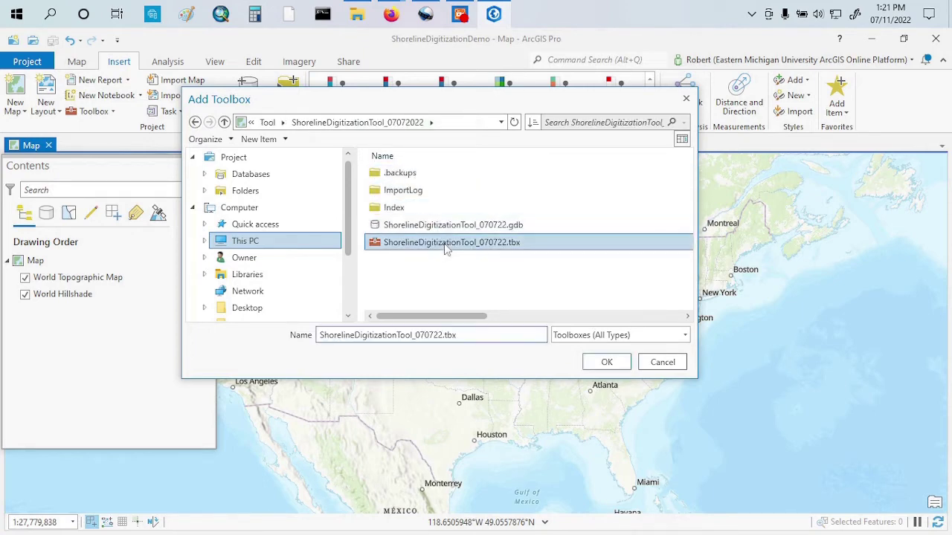
pyautogui.click(604, 362)
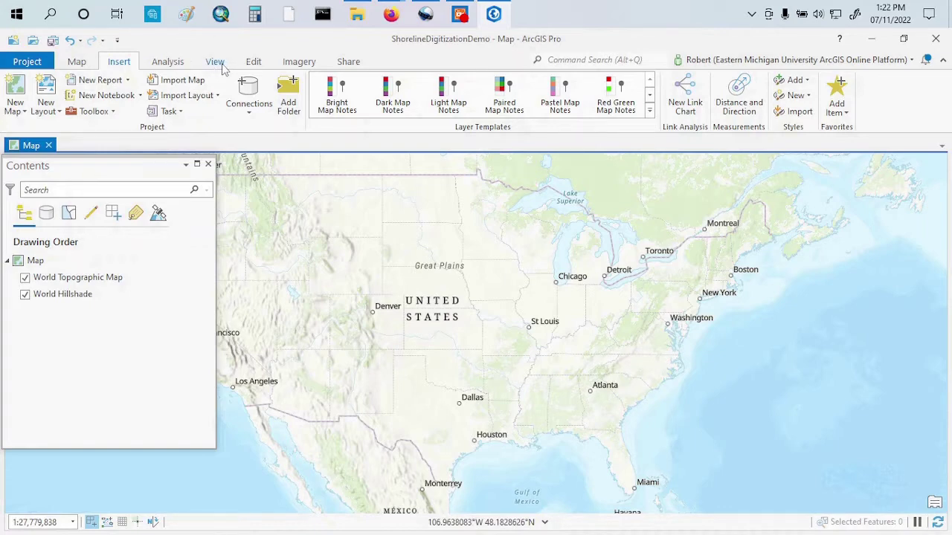
# Step: Open the Catalog pane and expand Toolboxes to select the ShorelineDigitizationTool070722 script
pyautogui.click(218, 65)
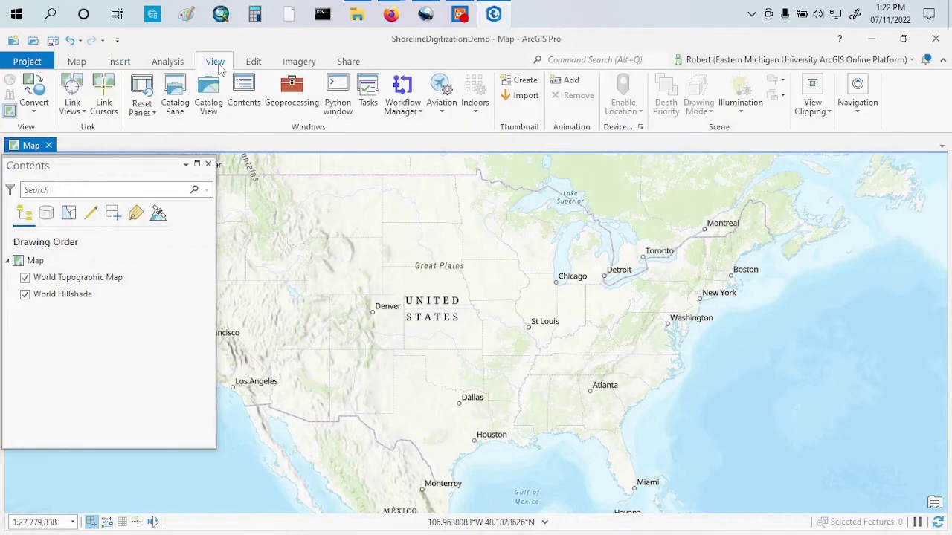
pyautogui.click(175, 91)
pyautogui.click(99, 163)
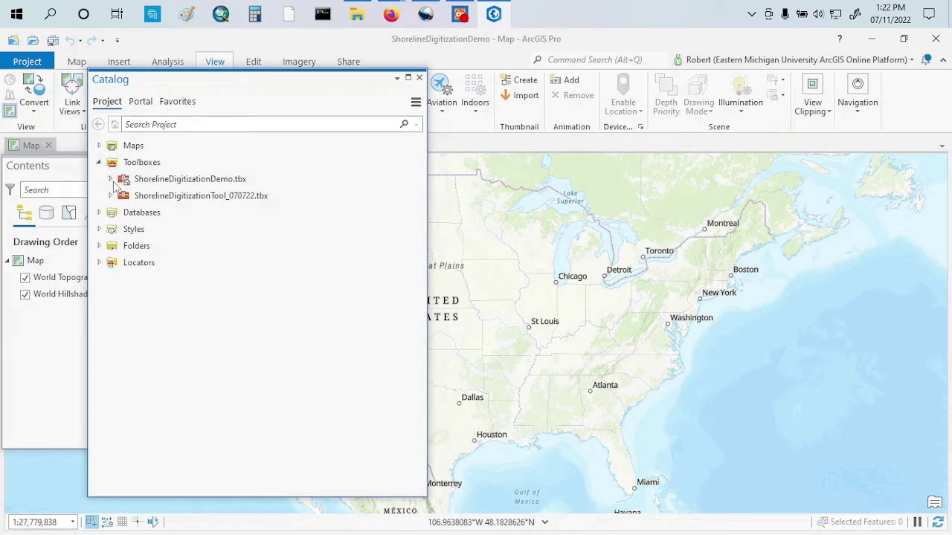
pyautogui.click(110, 195)
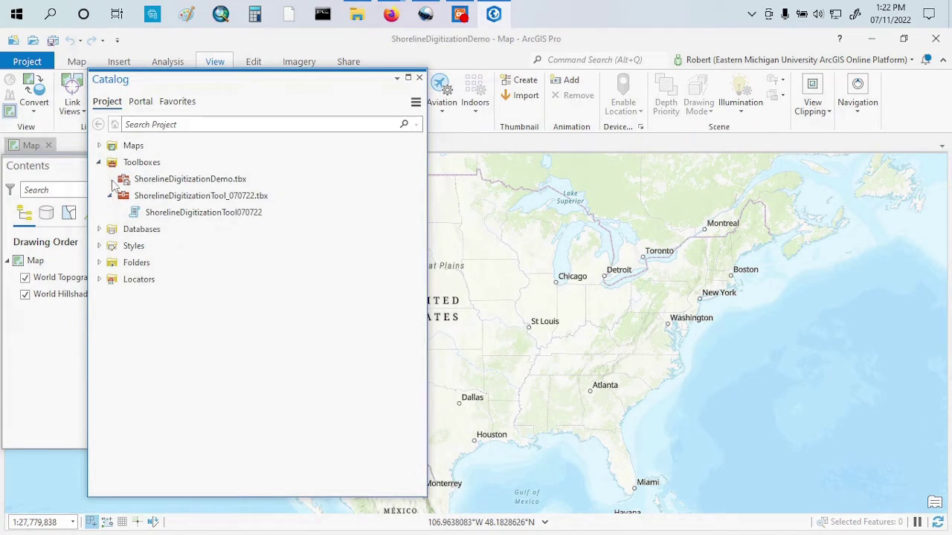
pyautogui.click(169, 214)
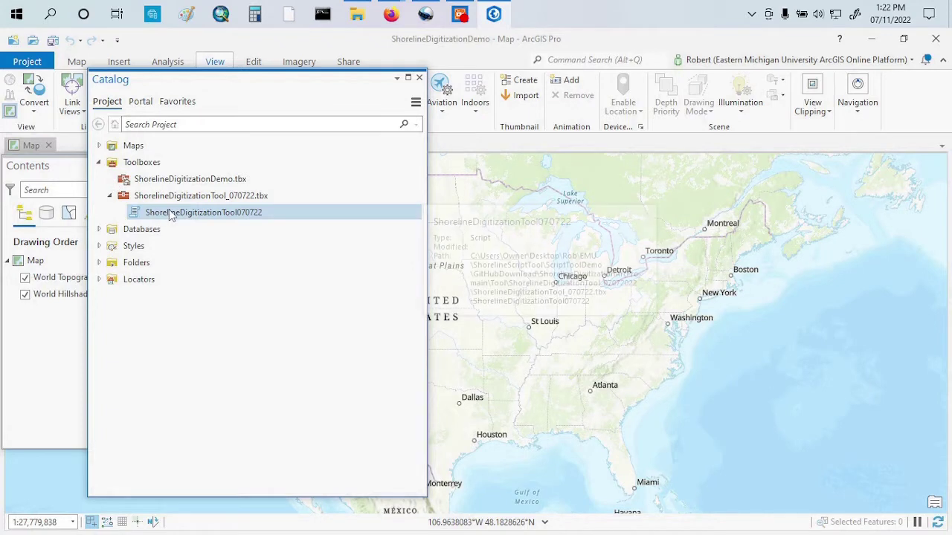
# Step: Open the script tool's Properties, inspect its Parameters with a widened Label column, then return to General
pyautogui.rightClick(209, 216)
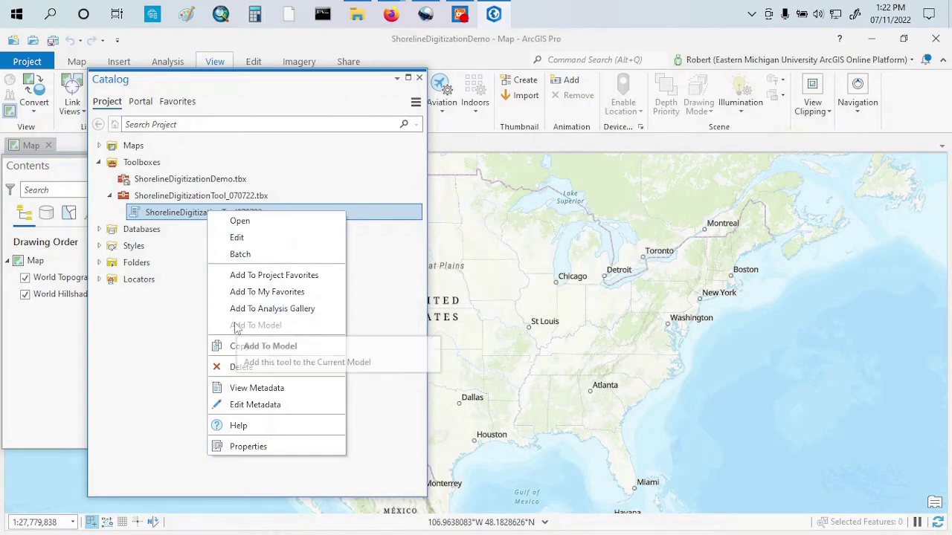
pyautogui.click(249, 447)
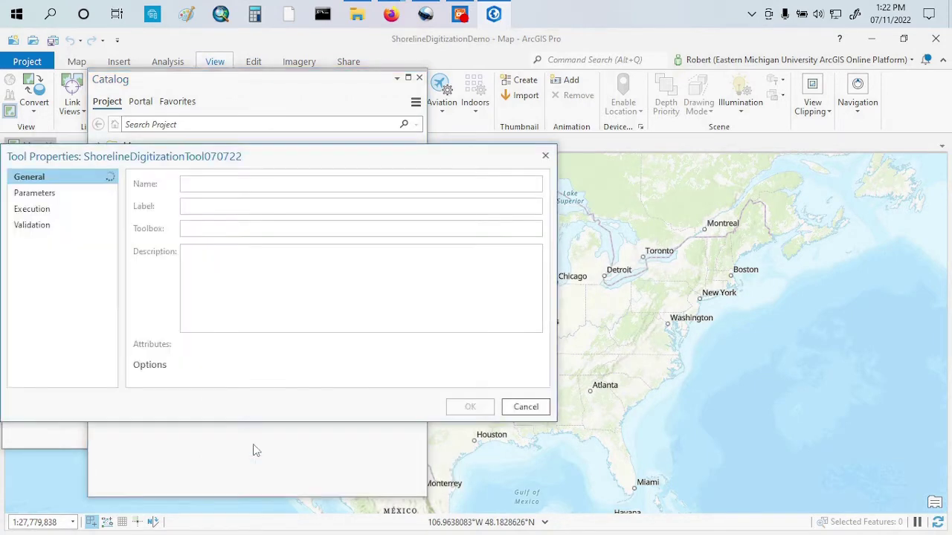
pyautogui.click(37, 196)
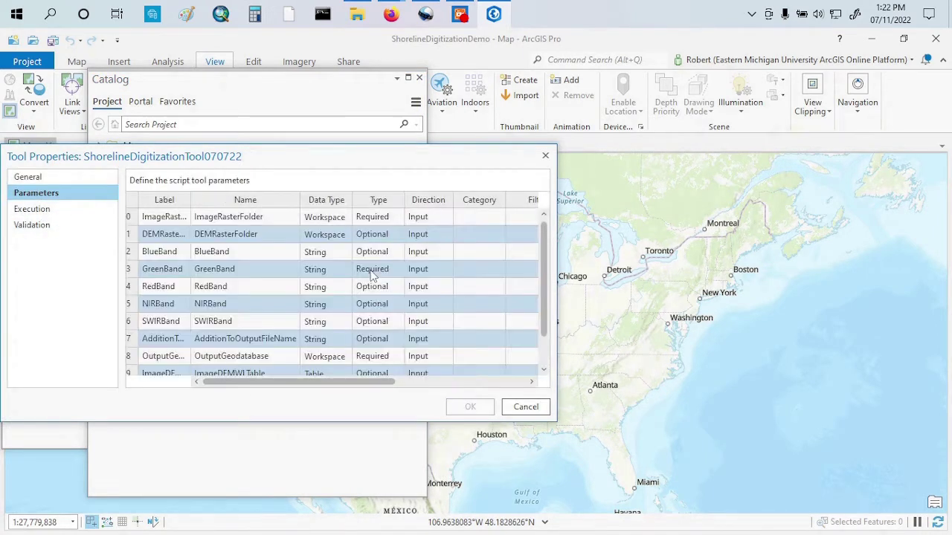
pyautogui.scroll(-1, 371, 272)
pyautogui.scroll(1, 371, 272)
pyautogui.scroll(-1, 372, 276)
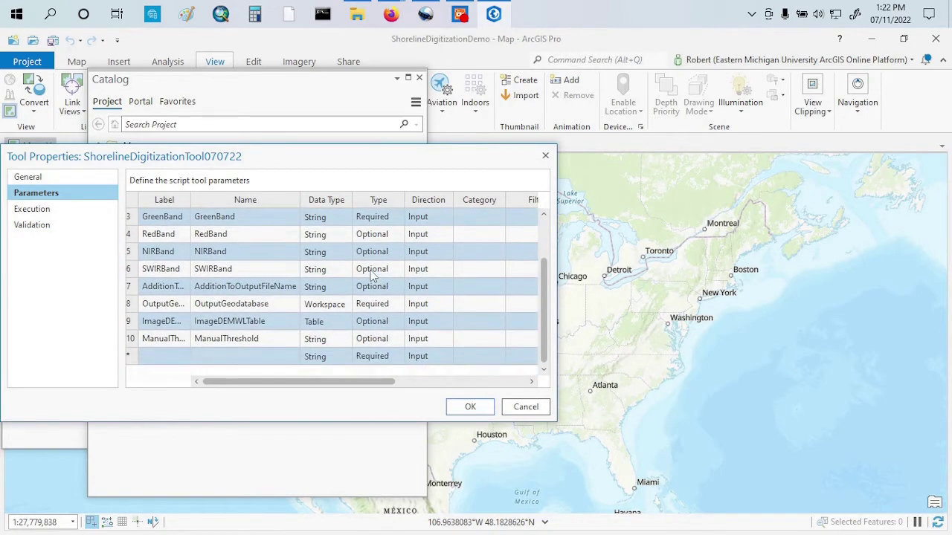
pyautogui.scroll(1, 372, 276)
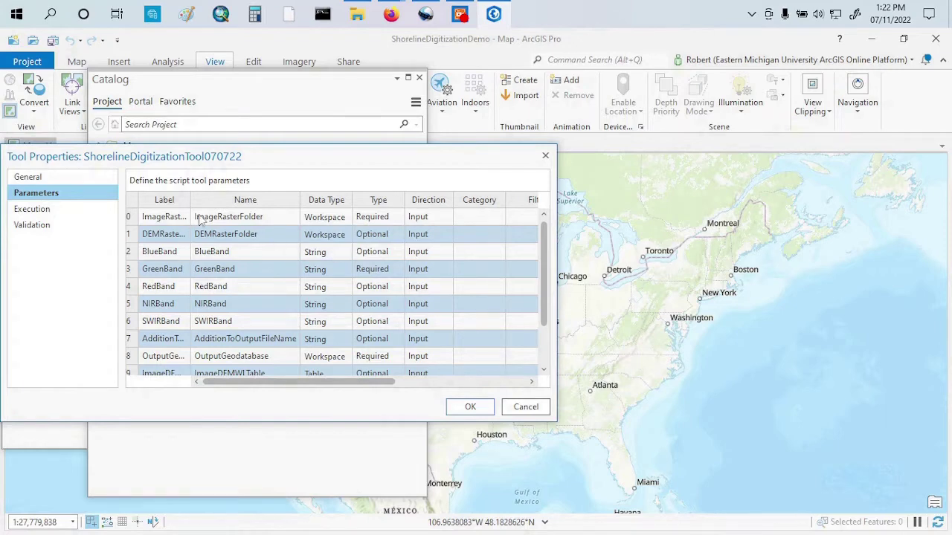
pyautogui.moveTo(192, 200); pyautogui.dragTo(256, 201)
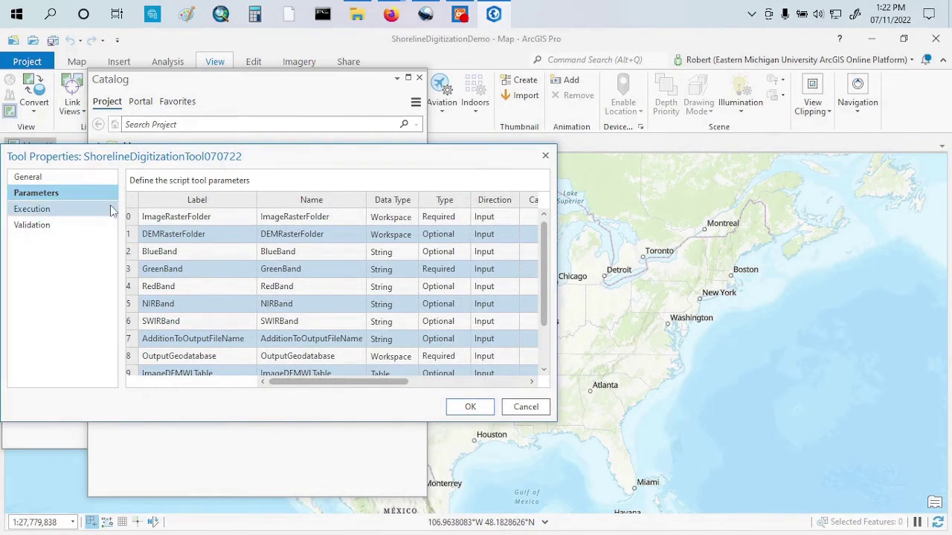
pyautogui.click(31, 181)
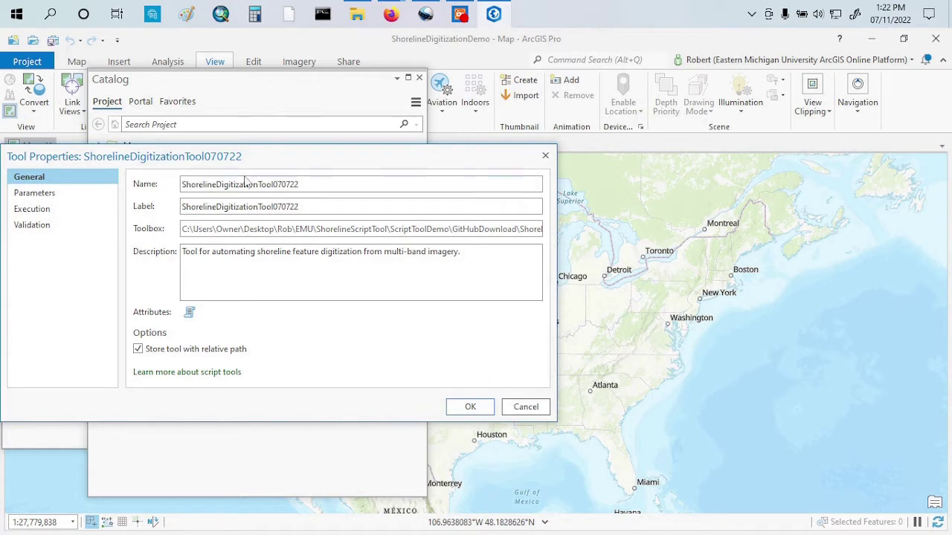
# Step: Point the tool's Execution script to Code\ShorelineScriptTool_05042022.py and save the tool properties
pyautogui.click(33, 212)
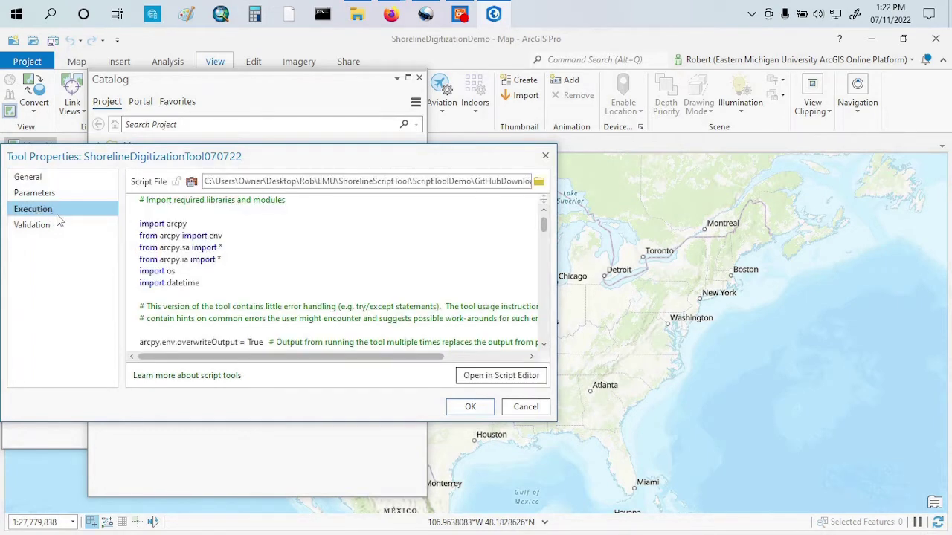
pyautogui.moveTo(426, 181); pyautogui.dragTo(360, 184)
pyautogui.click(359, 180)
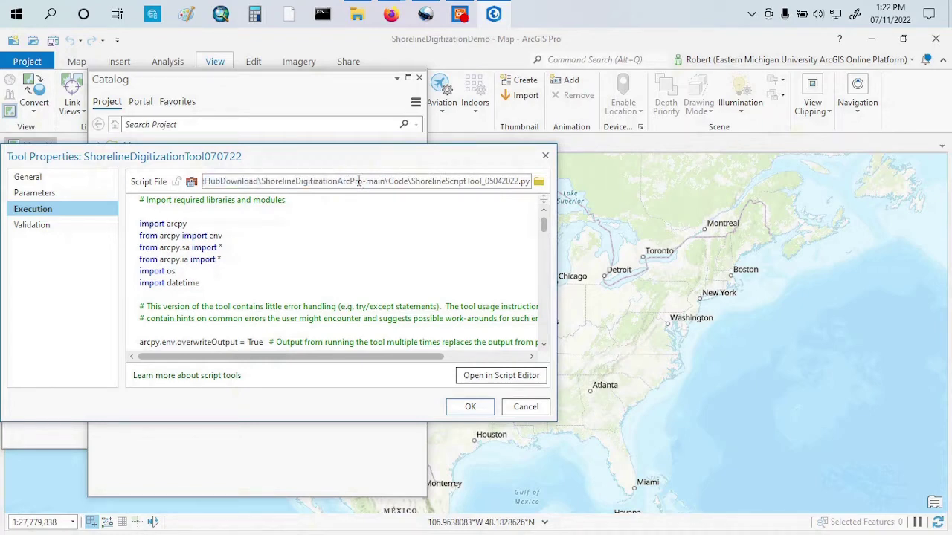
pyautogui.click(538, 181)
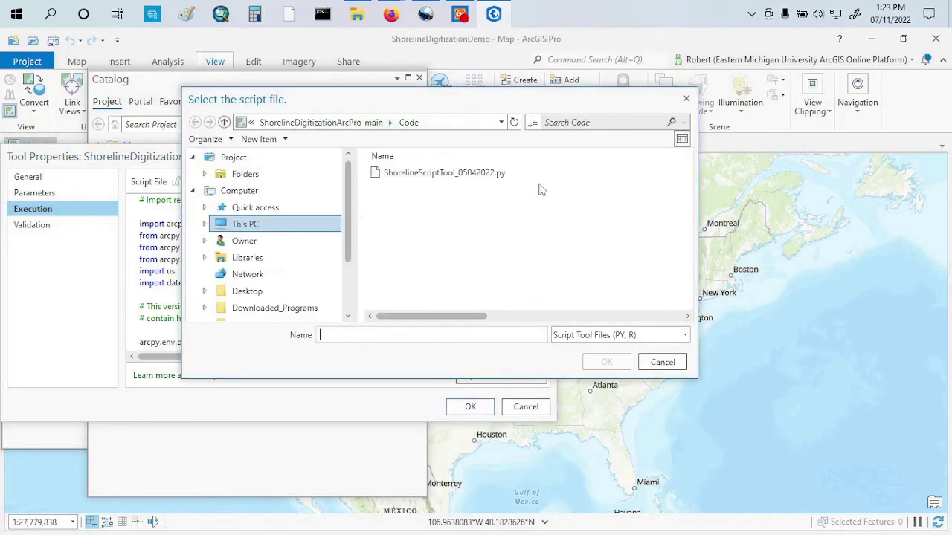
pyautogui.click(430, 177)
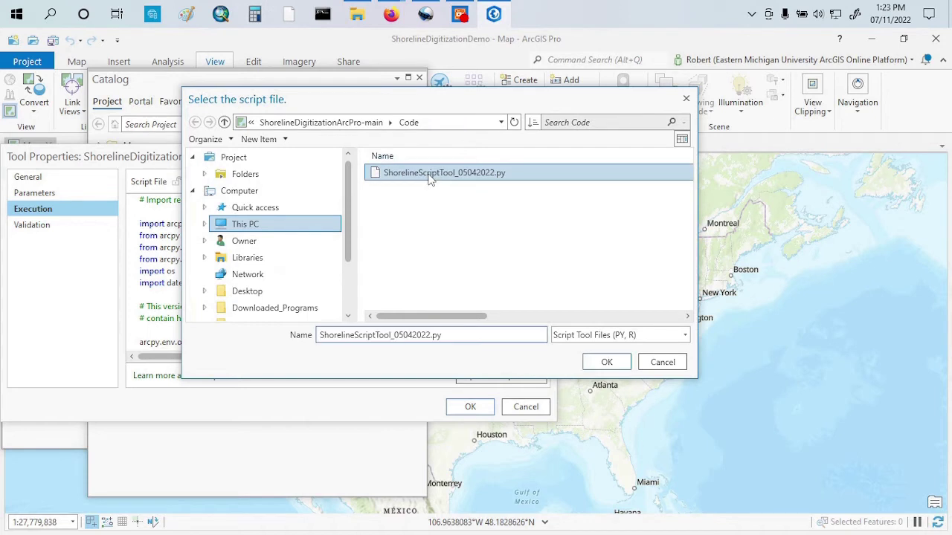
pyautogui.click(321, 122)
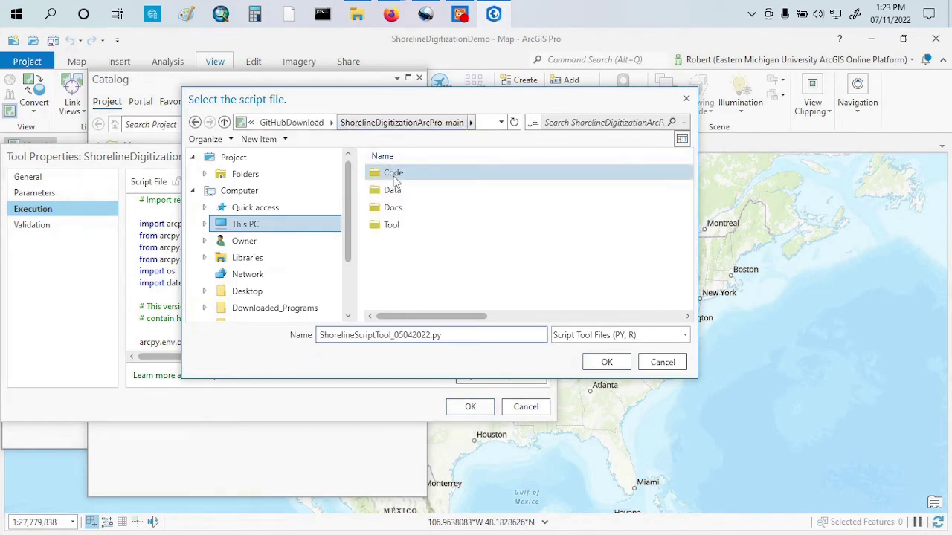
pyautogui.doubleClick(381, 175)
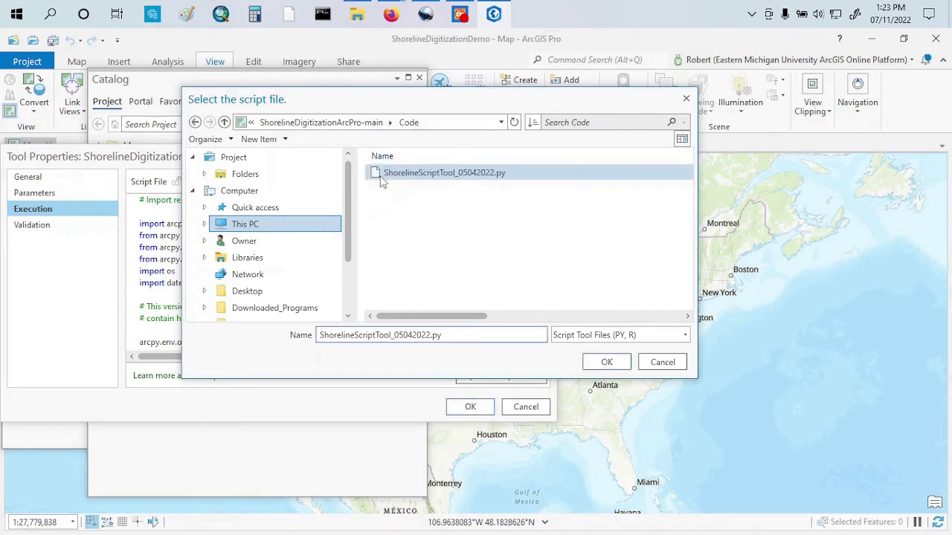
pyautogui.click(613, 366)
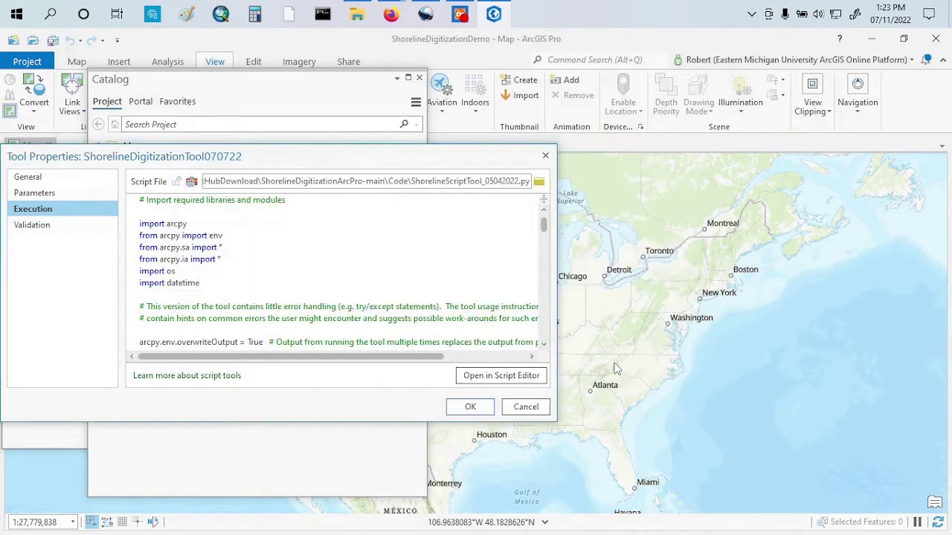
pyautogui.click(474, 408)
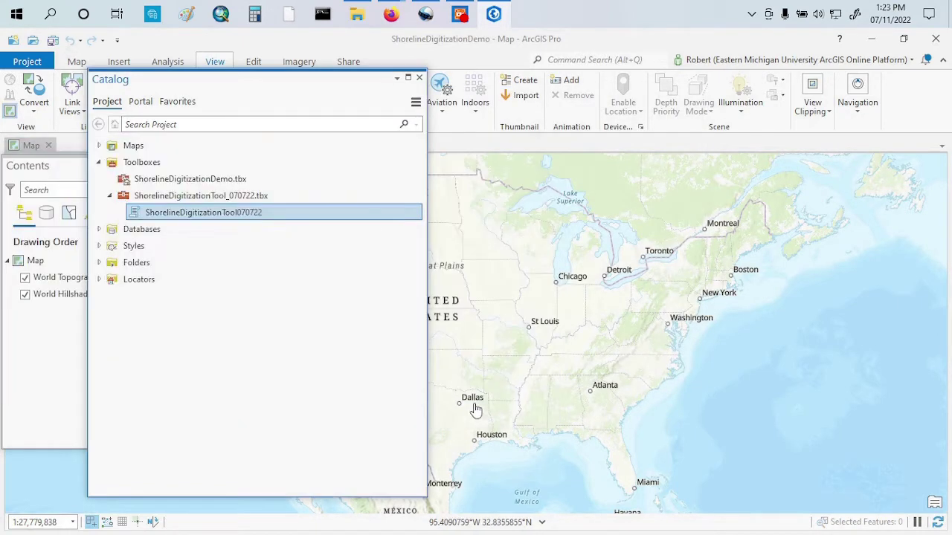
# Step: Open the ShorelineDigitizationTool080922 script tool from the Catalog in the Geoprocessing pane
pyautogui.doubleClick(198, 215)
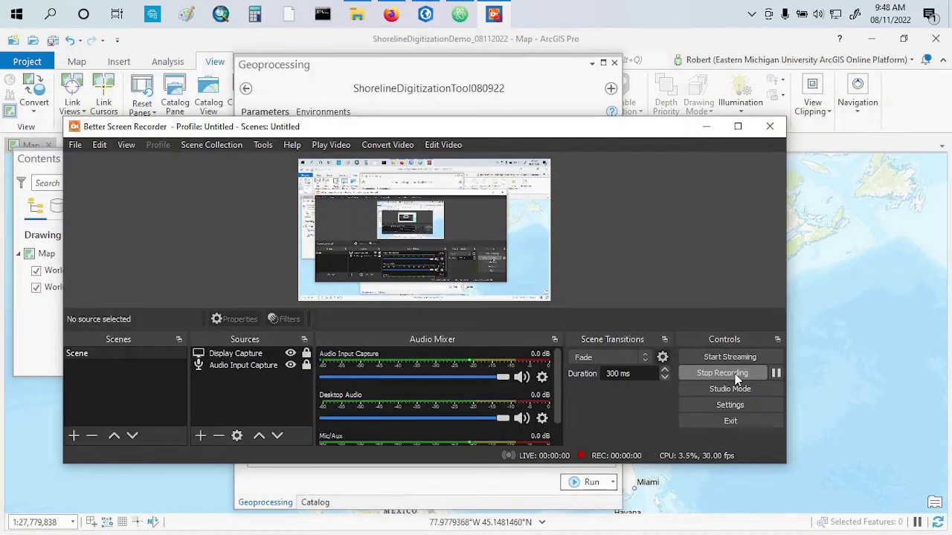
pyautogui.click(724, 373)
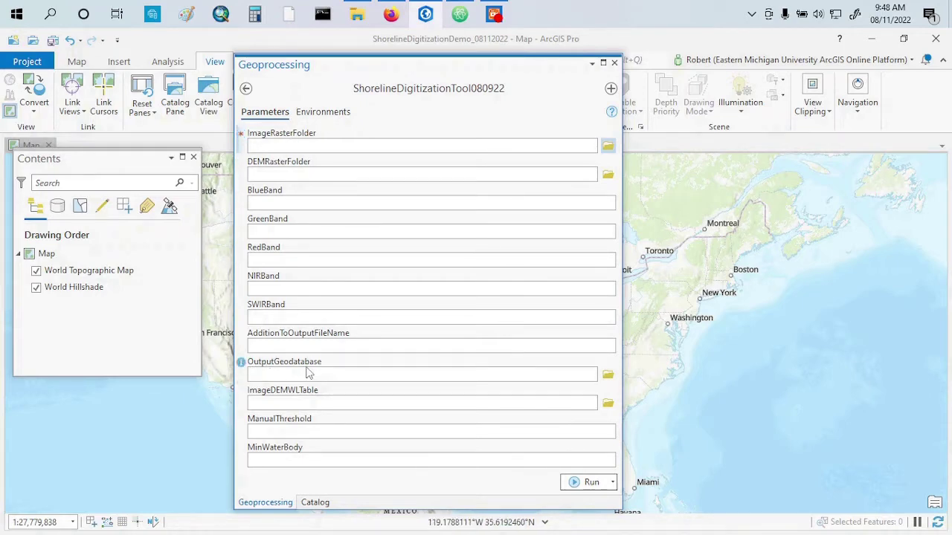
# Step: Set ImageRasterFolder to the Data\PointReyesMultiband folder
pyautogui.click(608, 146)
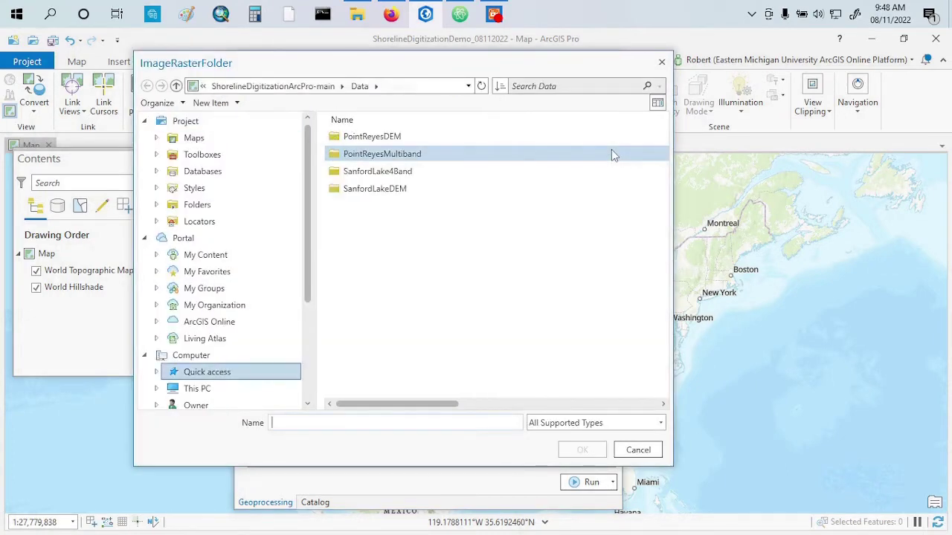
pyautogui.click(305, 87)
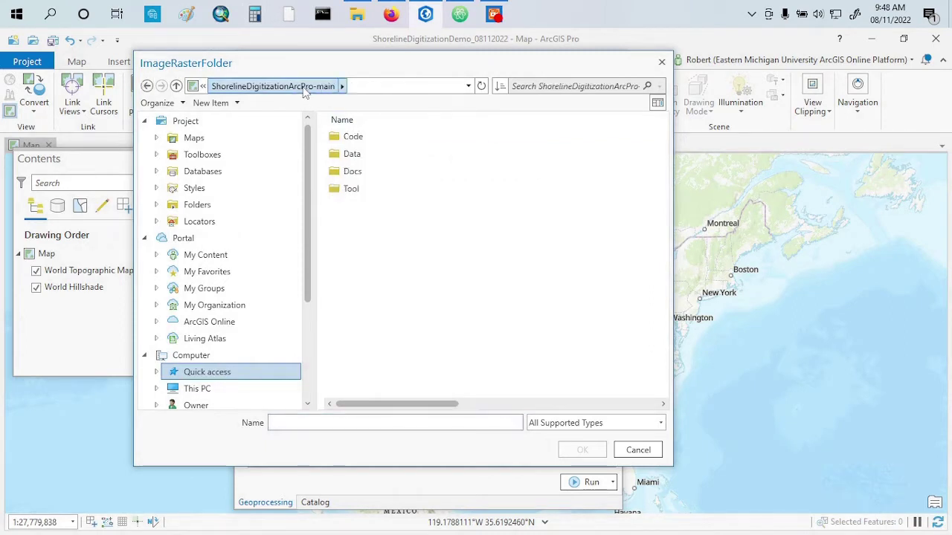
pyautogui.doubleClick(349, 157)
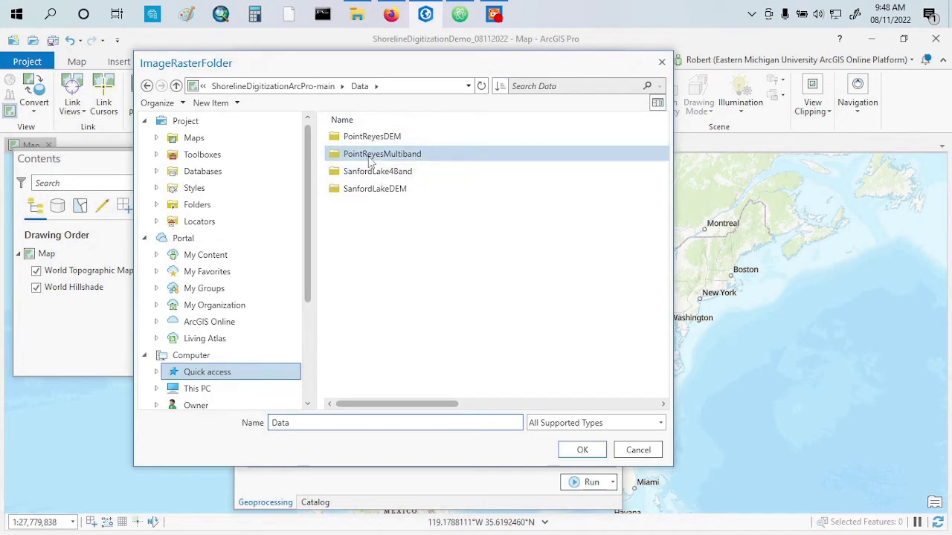
pyautogui.click(369, 156)
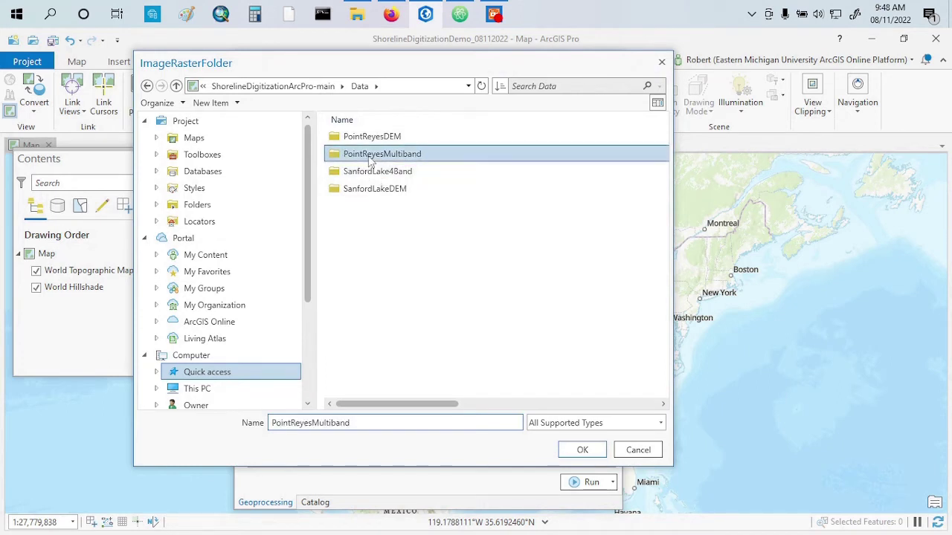
pyautogui.click(583, 451)
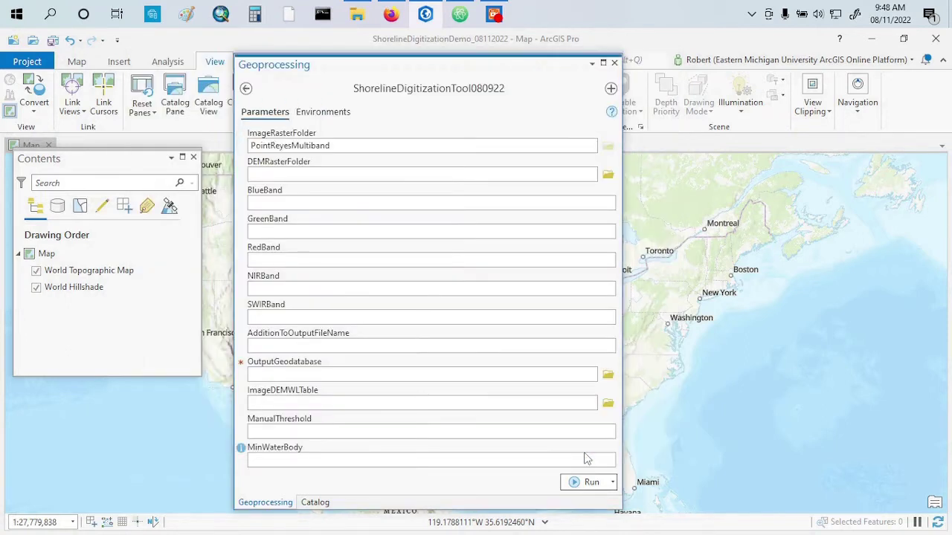
# Step: Set OutputGeodatabase to the project's ShorelineDigitizationDemo_08112022.gdb
pyautogui.click(607, 374)
pyautogui.click(468, 86)
pyautogui.click(438, 104)
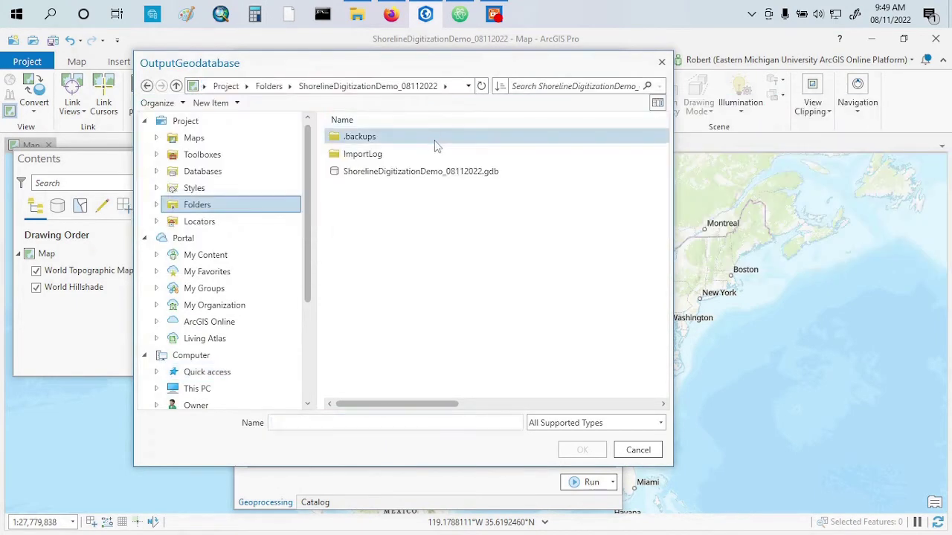
pyautogui.click(440, 172)
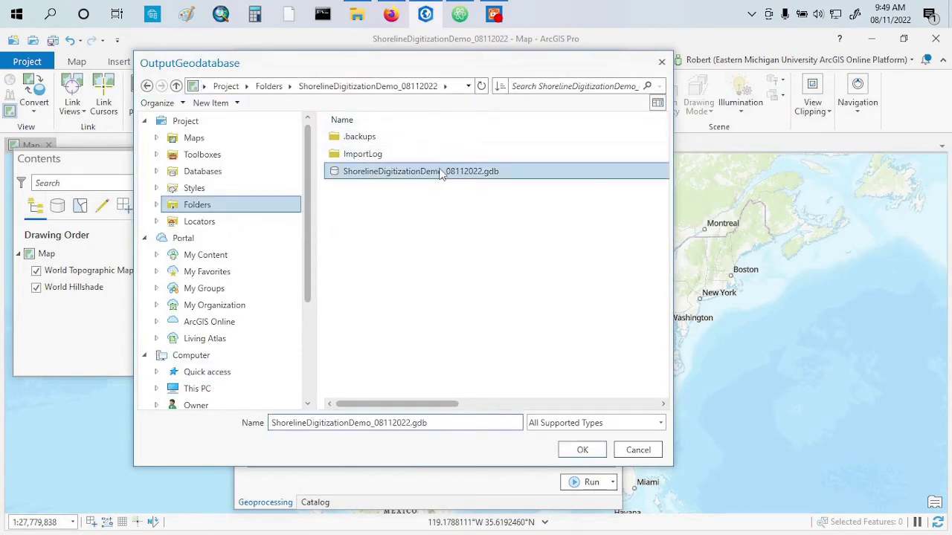
pyautogui.click(580, 453)
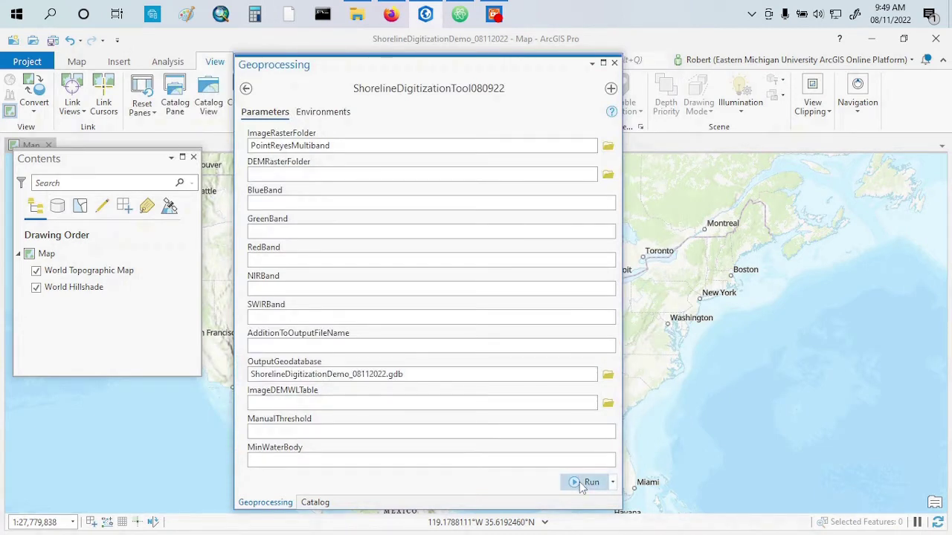
# Step: Run the shoreline tool and dismiss its completion summary once the 20190611 and 20200629 layers appear
pyautogui.click(583, 483)
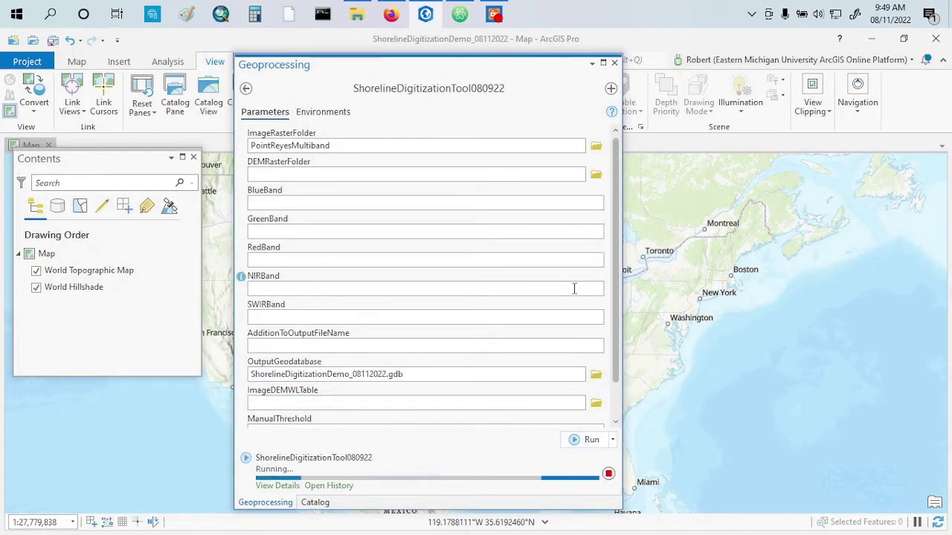
pyautogui.moveTo(494, 18)
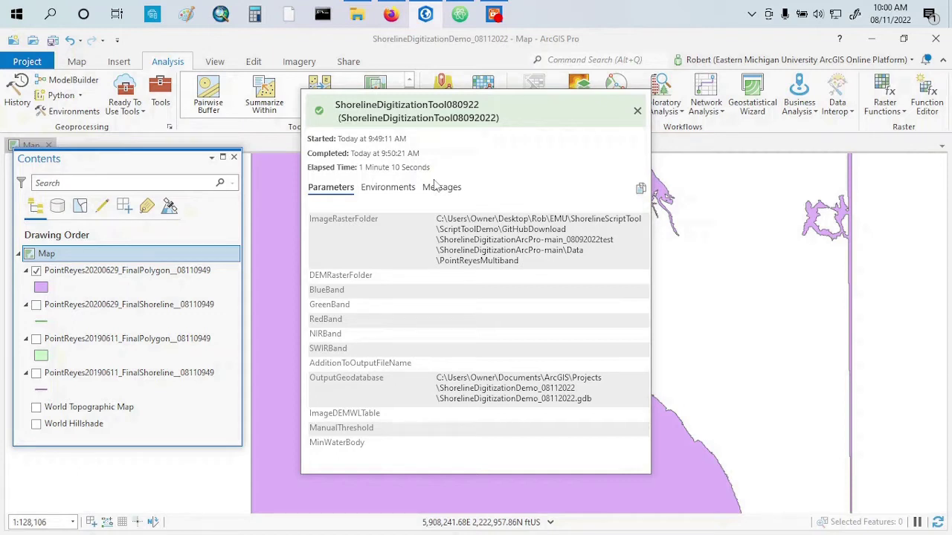
pyautogui.click(637, 112)
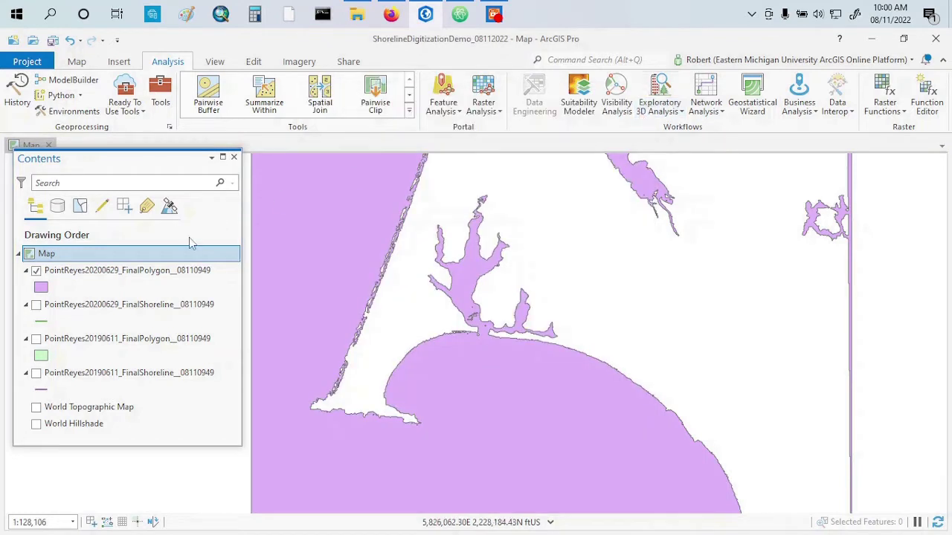
# Step: Browse Add Data to the Data\PointReyesMultiband folder
pyautogui.click(77, 62)
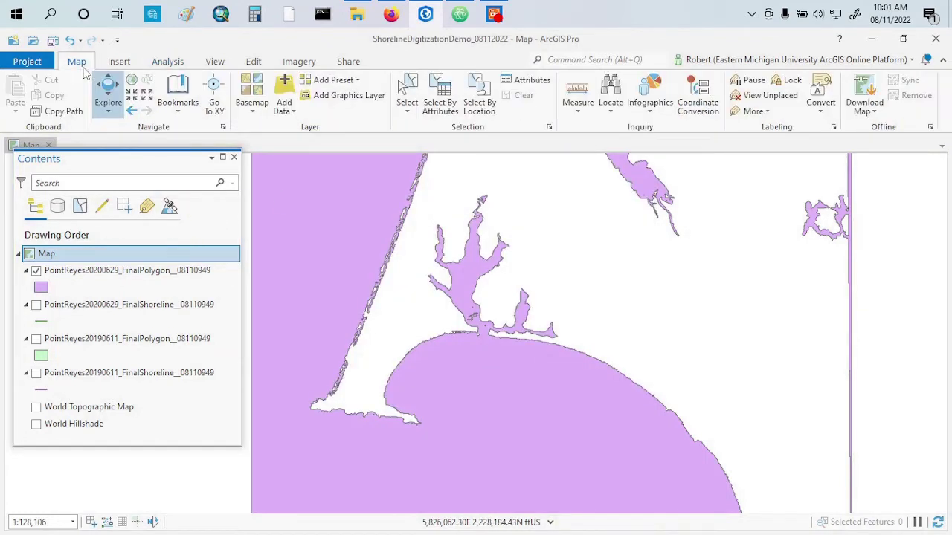
pyautogui.click(288, 91)
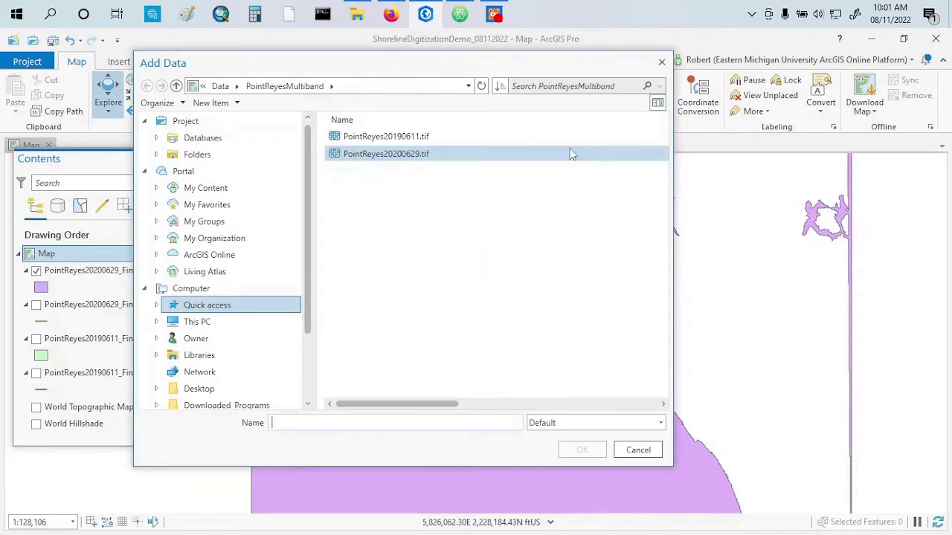
pyautogui.click(221, 86)
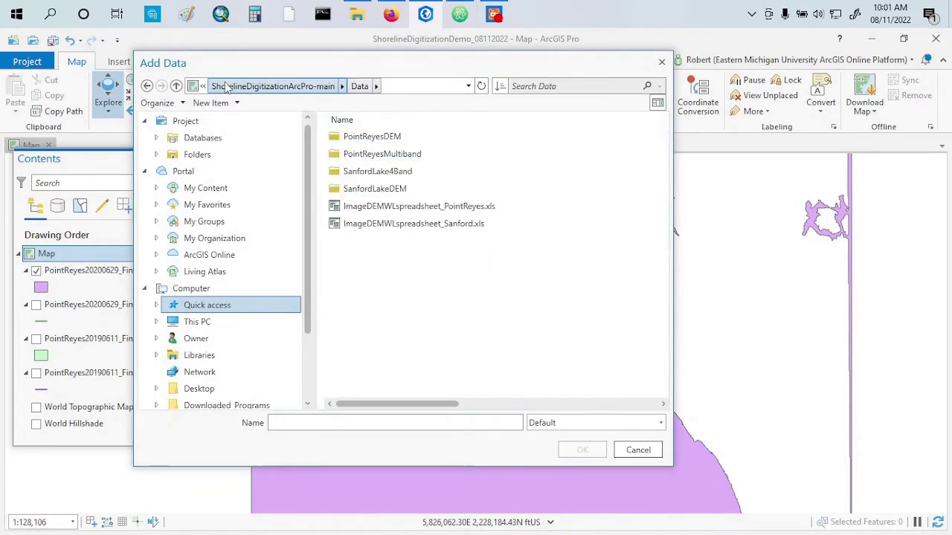
pyautogui.click(400, 173)
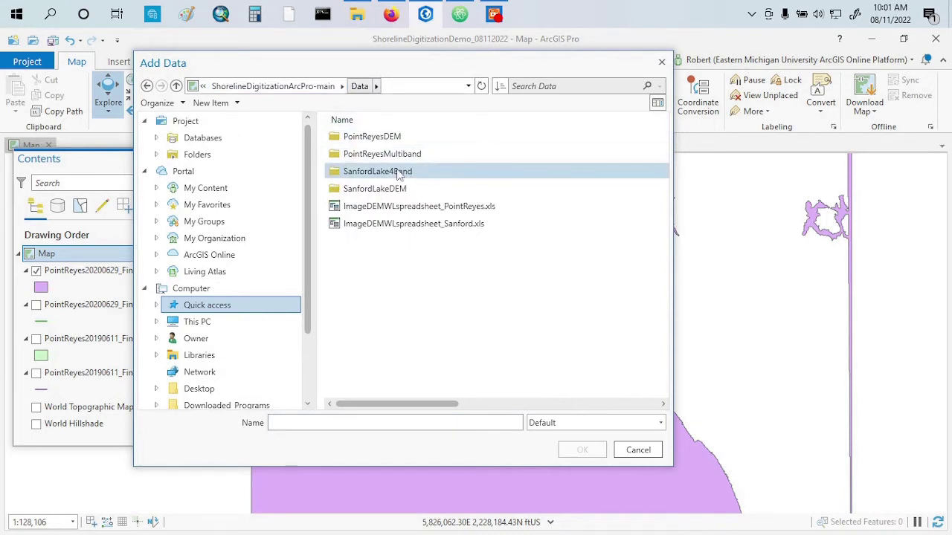
pyautogui.click(405, 189)
pyautogui.click(400, 172)
pyautogui.click(386, 159)
pyautogui.doubleClick(386, 154)
# Step: Add PointReyes20190611.tif and PointReyes20200629.tif to the map and hide the 20200629 final polygon
pyautogui.click(371, 138)
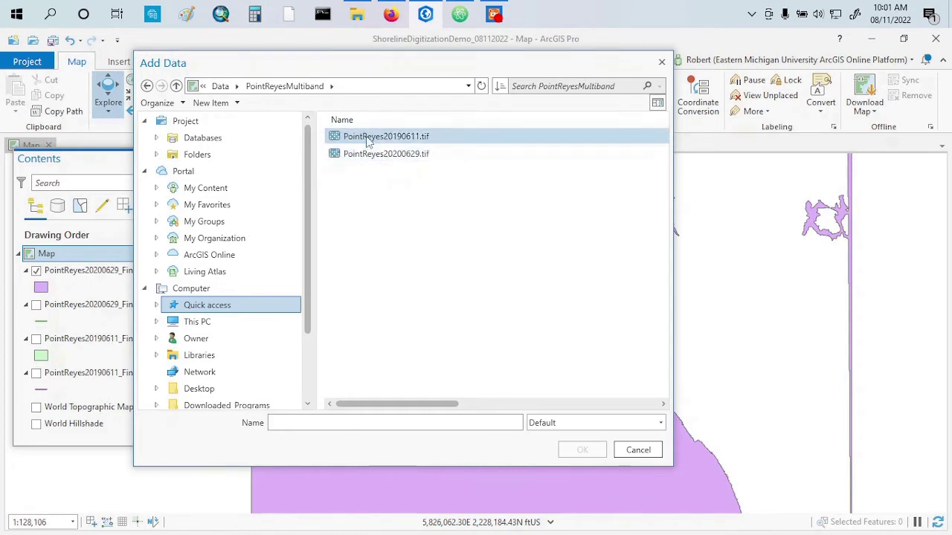
pyautogui.keyDown('shift'); pyautogui.click(374, 156); pyautogui.keyUp('shift')
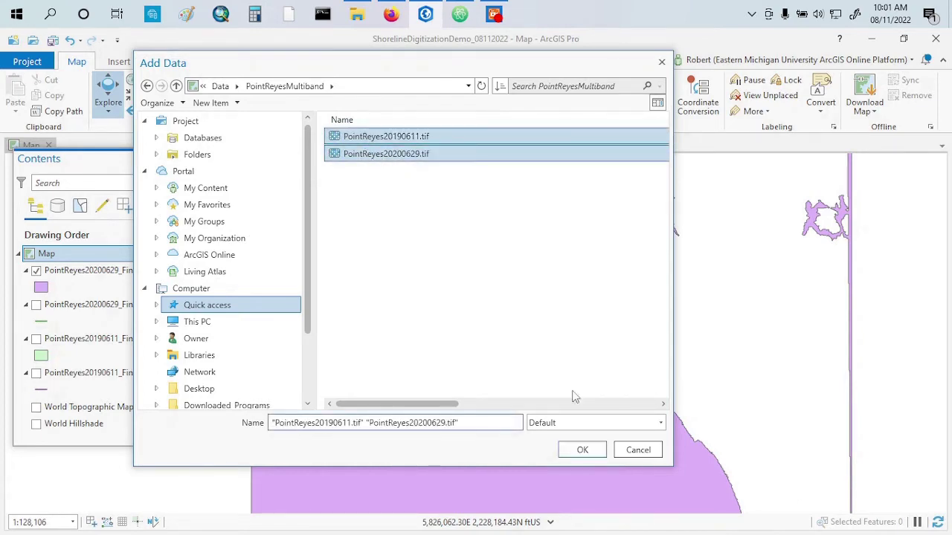
pyautogui.click(582, 450)
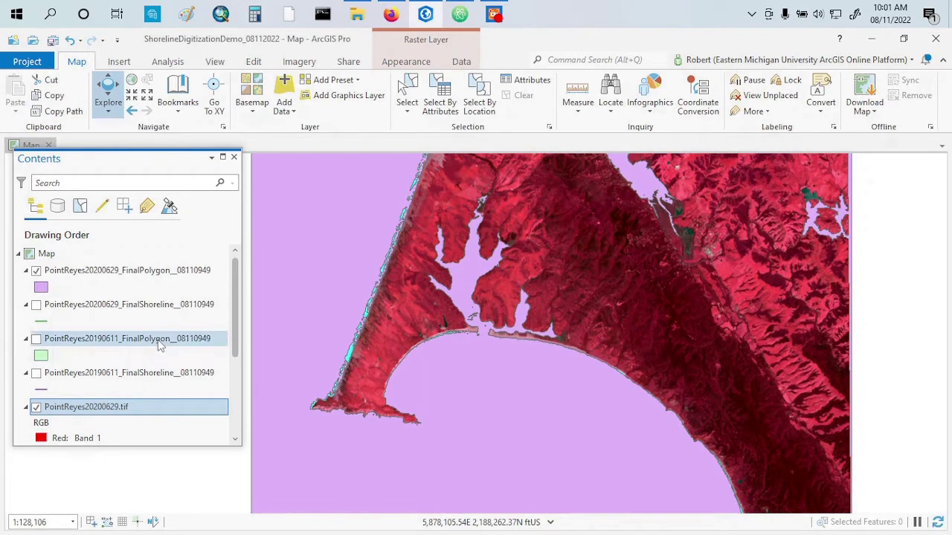
pyautogui.click(35, 270)
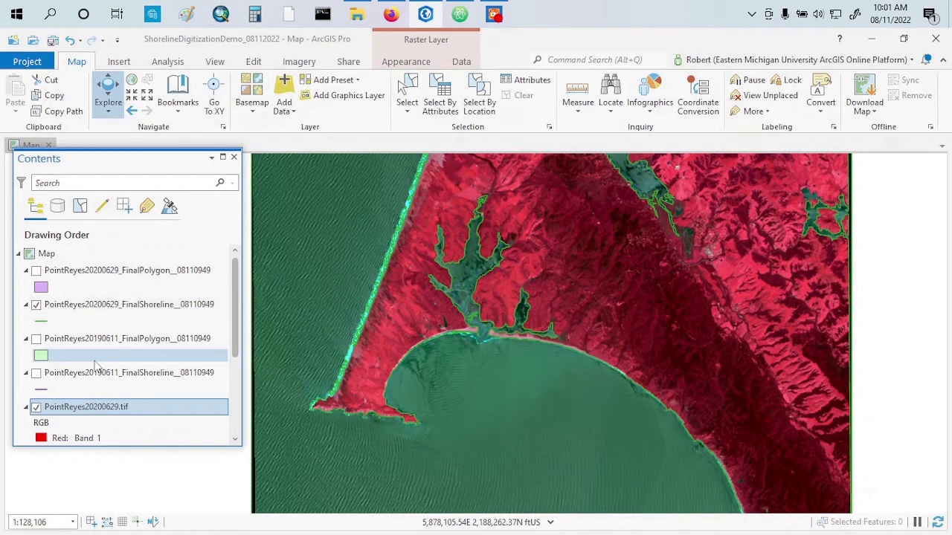
# Step: Zoom into the estuary and bring more of the western coastline into view
pyautogui.scroll(-1, 95, 365)
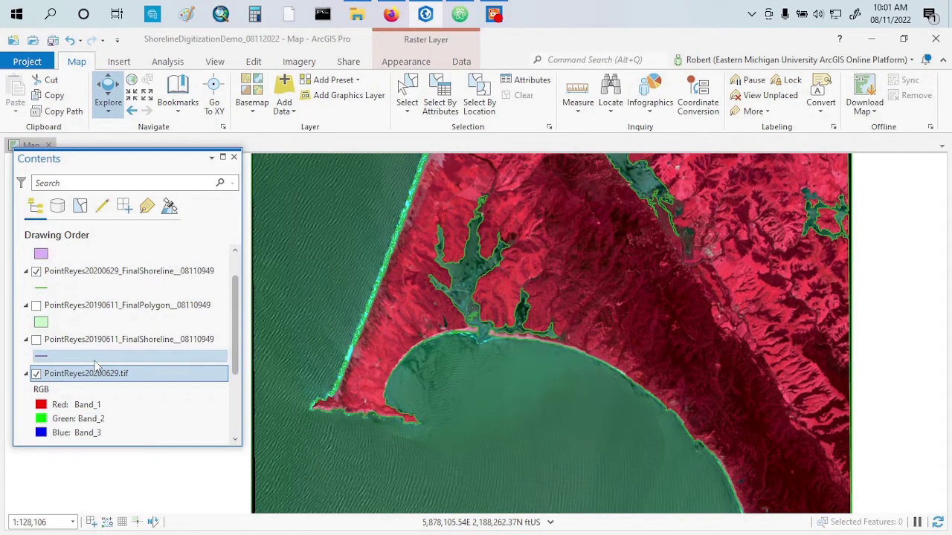
pyautogui.scroll(-1, 95, 364)
pyautogui.scroll(3, 95, 365)
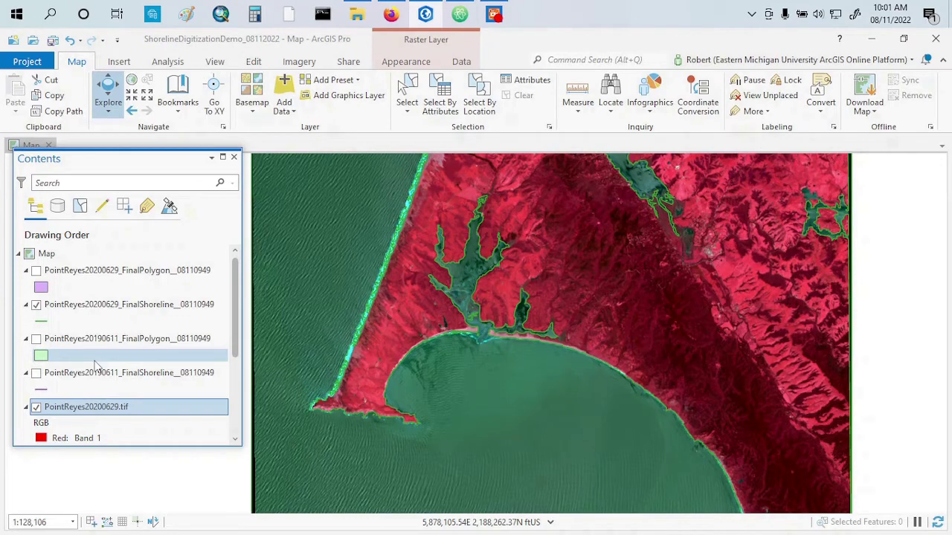
pyautogui.scroll(-4, 95, 364)
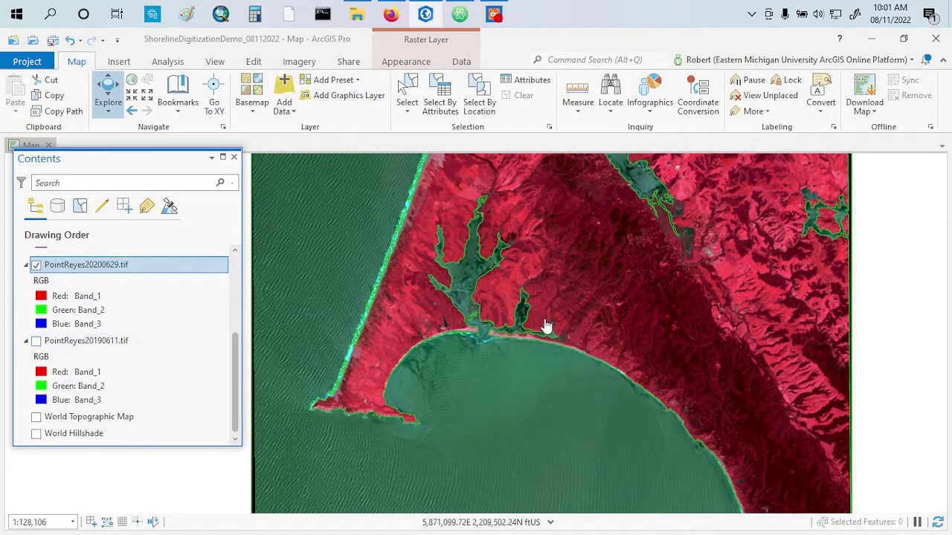
pyautogui.scroll(1, 545, 327)
pyautogui.scroll(5, 545, 327)
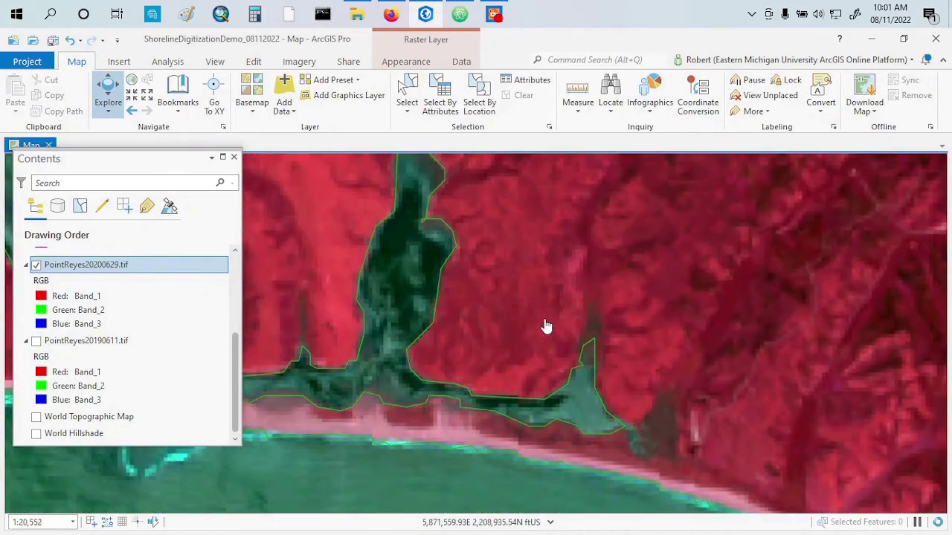
pyautogui.moveTo(518, 359); pyautogui.dragTo(795, 335)
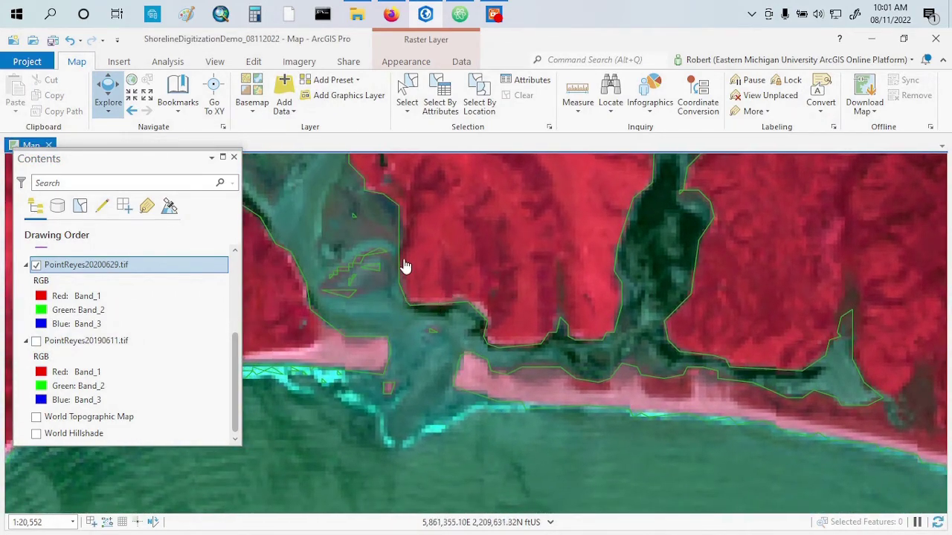
# Step: Pan along the estuary inlet outlines to the curved bay beach shoreline
pyautogui.moveTo(300, 245); pyautogui.dragTo(462, 366)
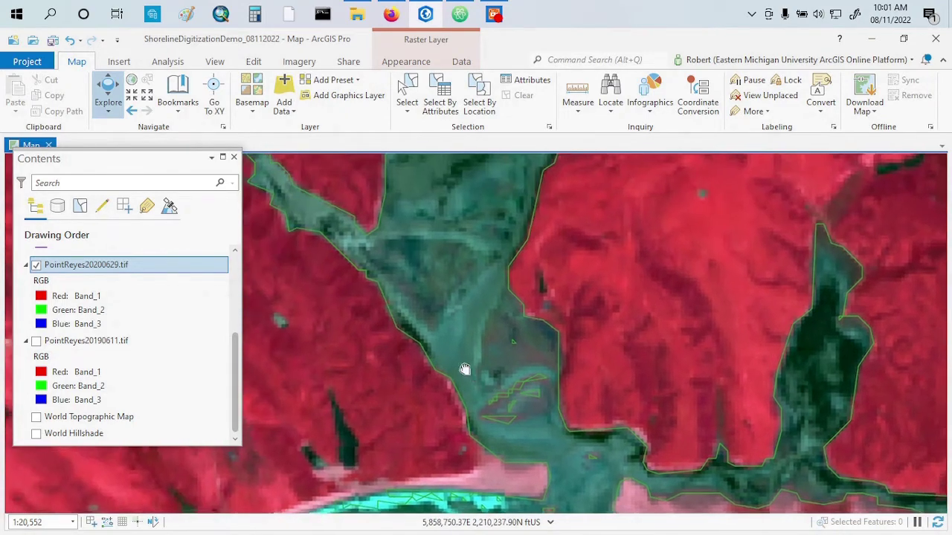
pyautogui.moveTo(383, 369); pyautogui.dragTo(516, 234)
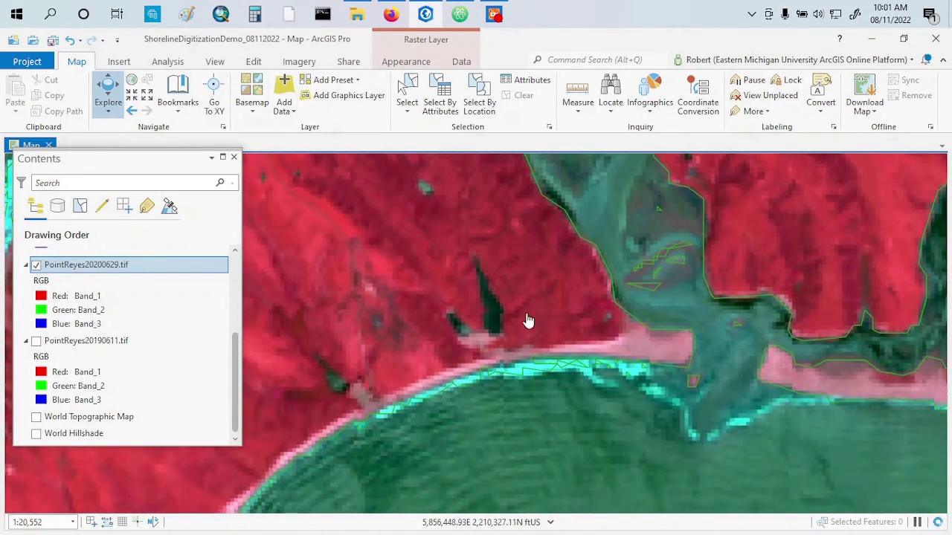
pyautogui.moveTo(484, 323); pyautogui.dragTo(614, 223)
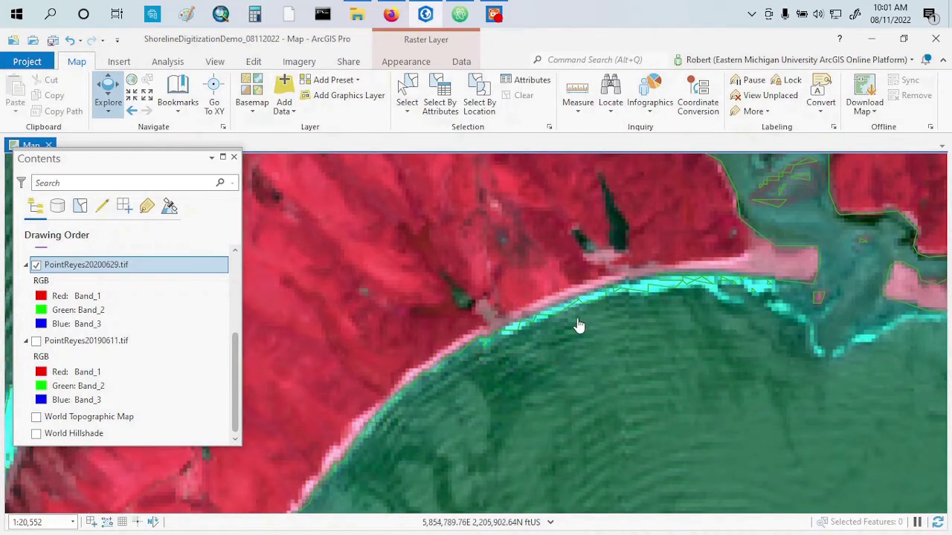
pyautogui.moveTo(578, 327); pyautogui.dragTo(690, 201)
pyautogui.moveTo(478, 354); pyautogui.dragTo(493, 310)
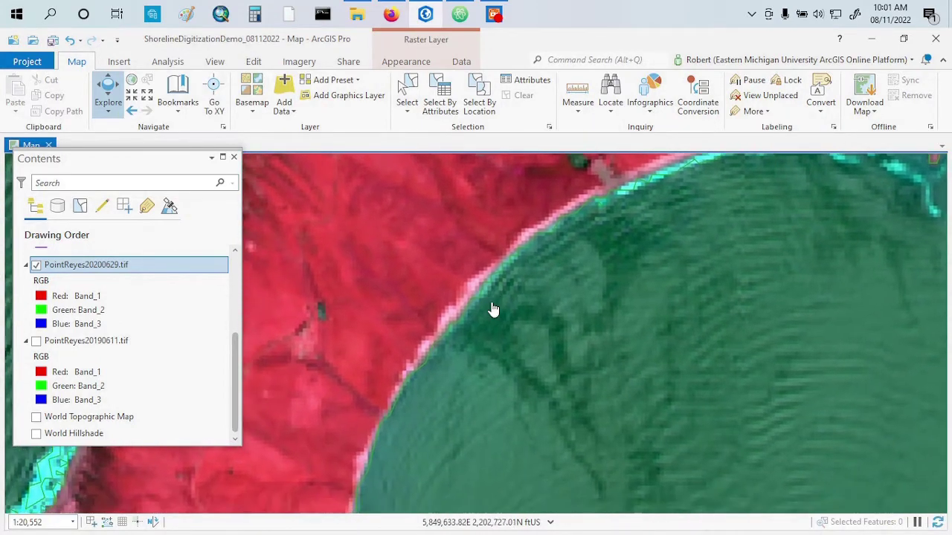
# Step: Follow the outer western coast outline, then return to the branching inland inlets
pyautogui.moveTo(327, 420); pyautogui.dragTo(635, 405)
pyautogui.moveTo(587, 337); pyautogui.dragTo(380, 521)
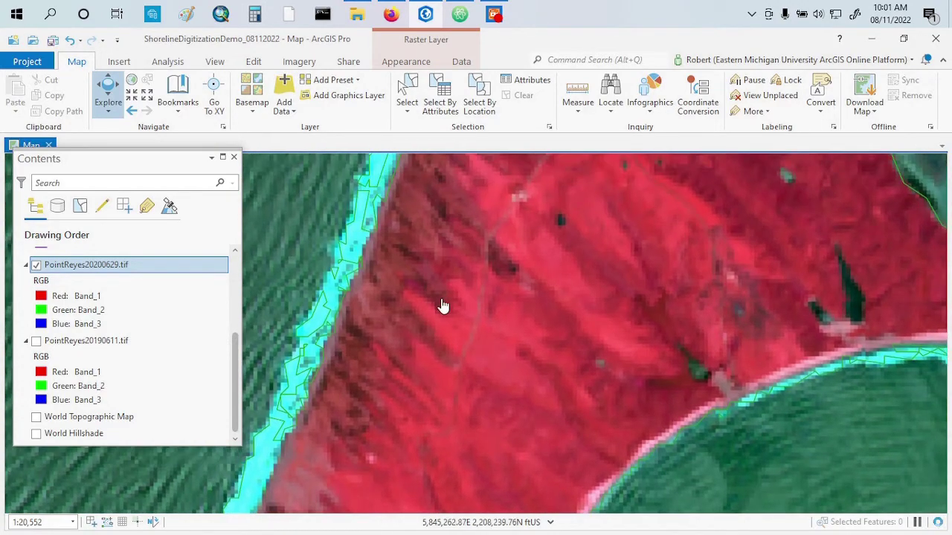
pyautogui.moveTo(442, 304); pyautogui.dragTo(344, 532)
pyautogui.moveTo(548, 231); pyautogui.dragTo(345, 475)
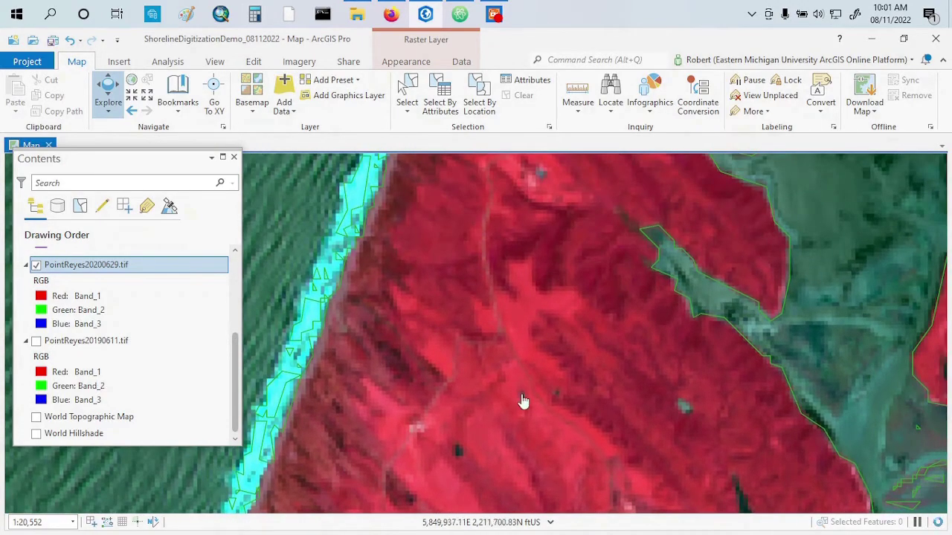
pyautogui.moveTo(850, 279); pyautogui.dragTo(605, 495)
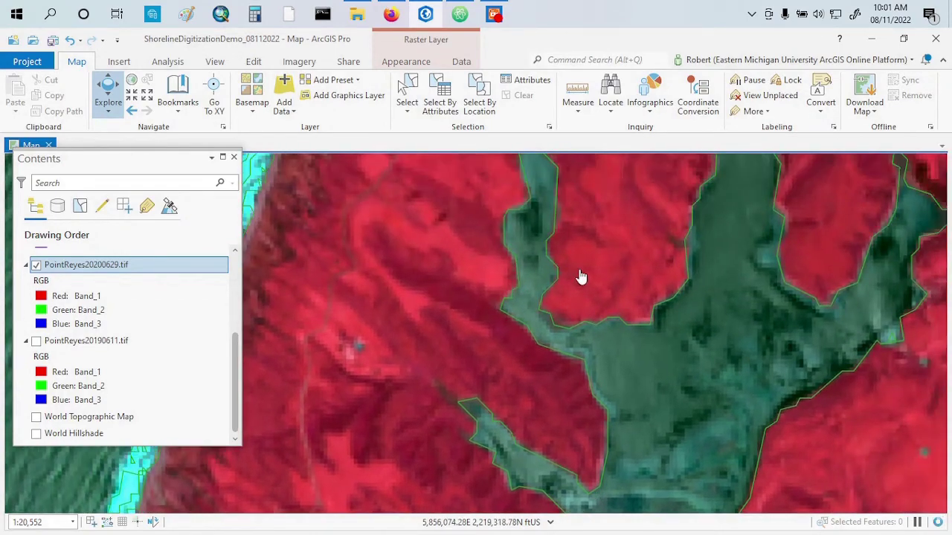
pyautogui.moveTo(580, 274); pyautogui.dragTo(645, 395)
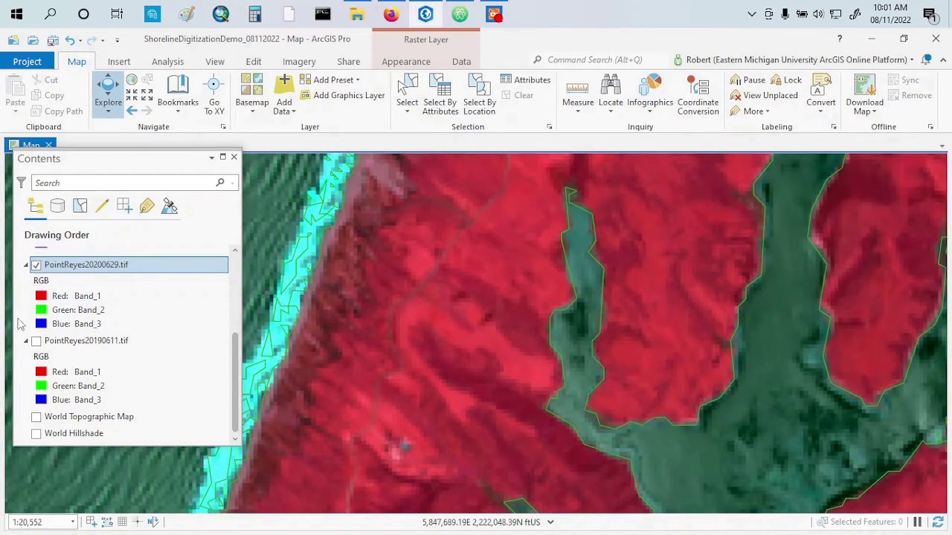
pyautogui.scroll(3, 20, 325)
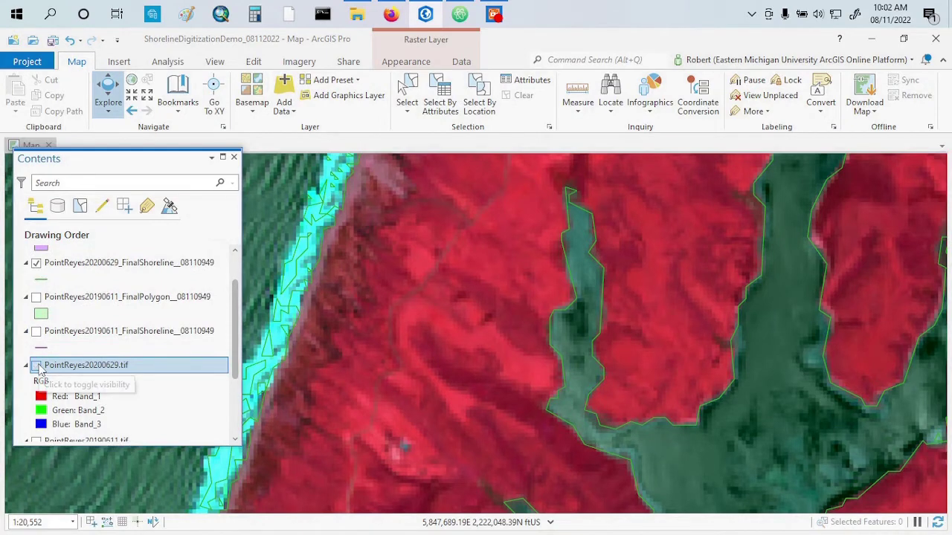
# Step: Hide the 20200629 imagery and shoreline so only the 20200629 final polygon shows
pyautogui.click(36, 365)
pyautogui.scroll(1, 86, 320)
pyautogui.click(36, 304)
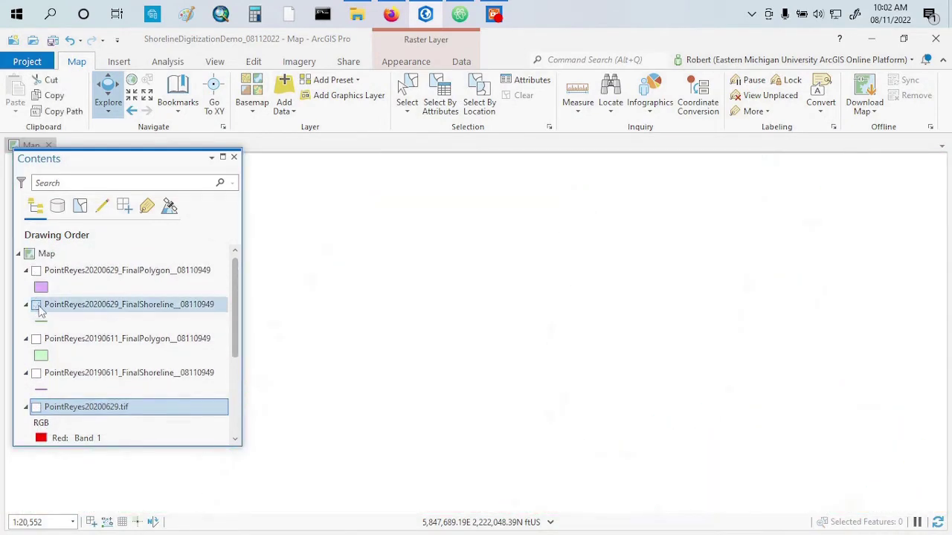
pyautogui.click(35, 271)
# Step: Open the 20200629 final polygon's attribute table and shorten the Contents pane
pyautogui.rightClick(72, 276)
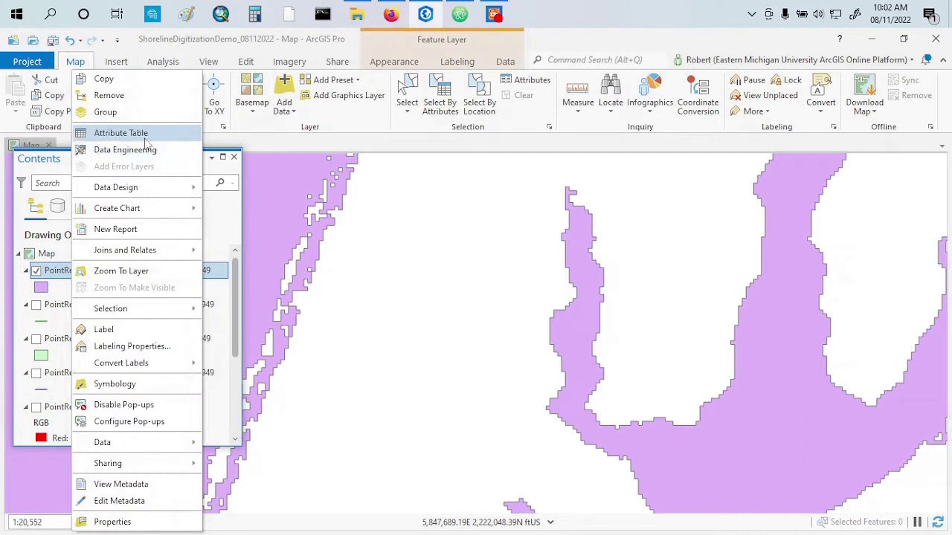
pyautogui.click(121, 134)
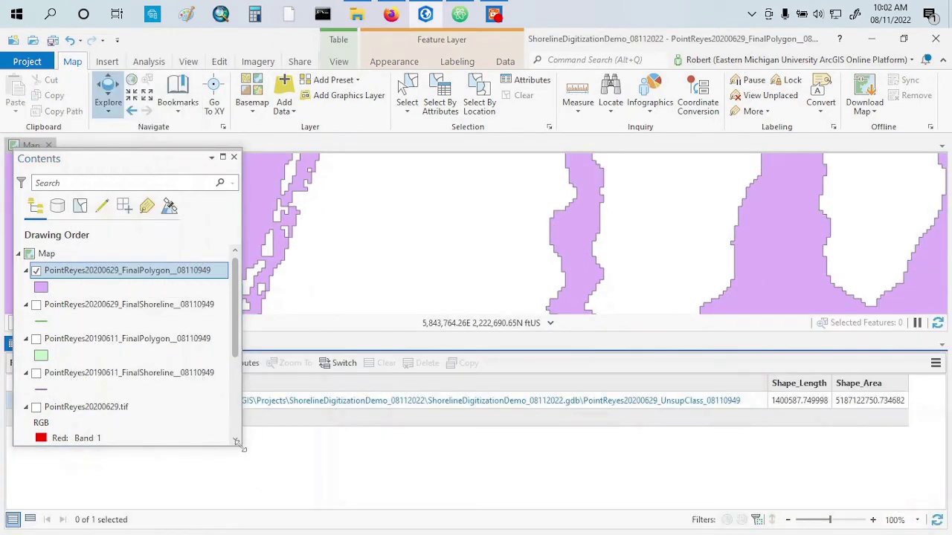
pyautogui.moveTo(242, 445); pyautogui.dragTo(247, 324)
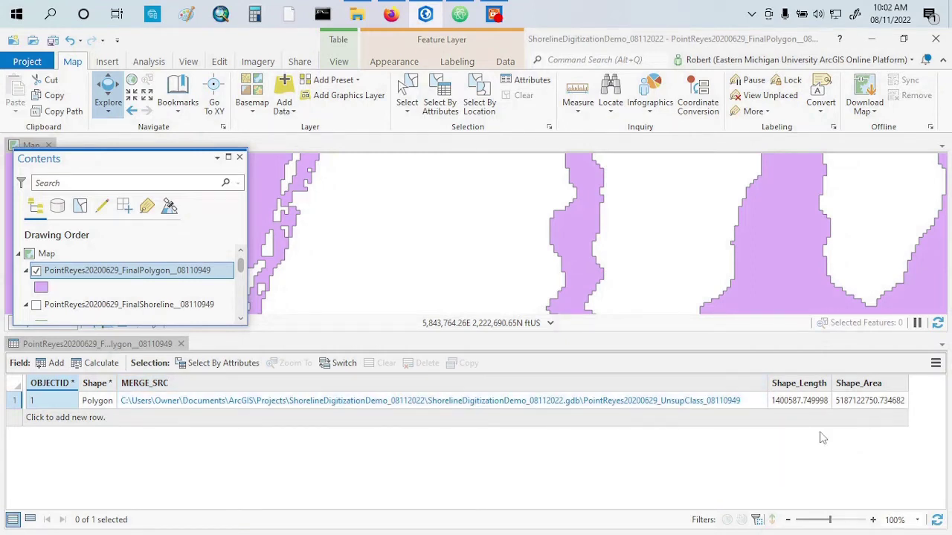
# Step: Zoom the map to the full extent of the 20200629 final polygon layer
pyautogui.rightClick(119, 272)
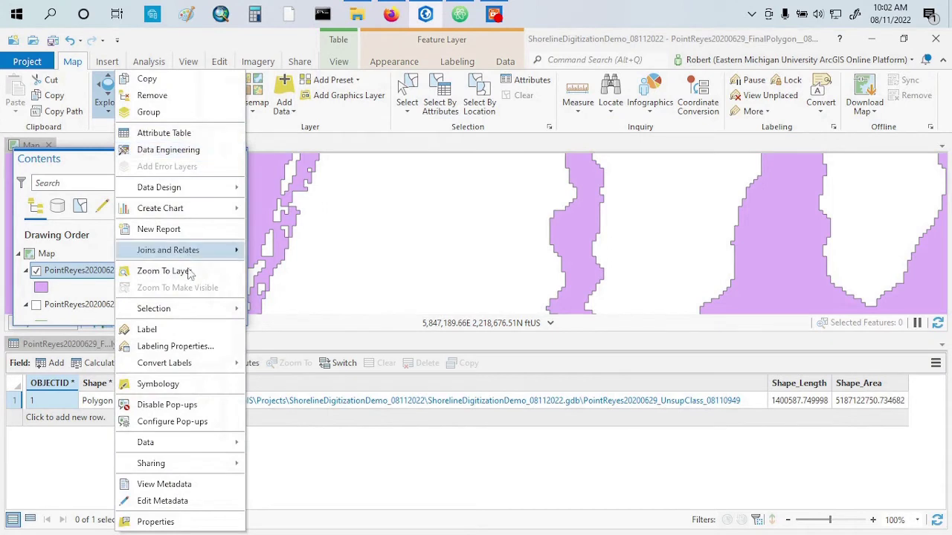
pyautogui.click(165, 272)
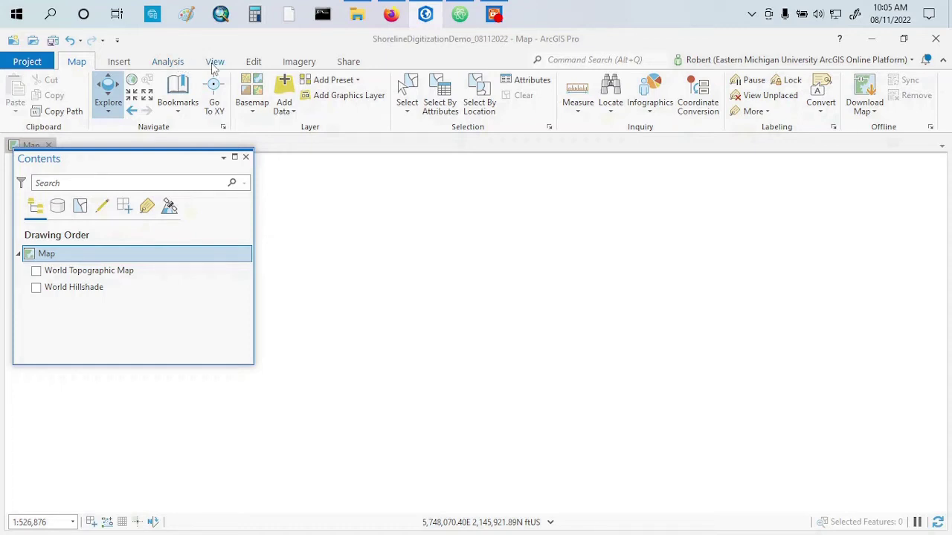
# Step: Open the Catalog pane from the View tab and launch ShorelineDigitizationTool080922
pyautogui.click(213, 66)
pyautogui.click(175, 97)
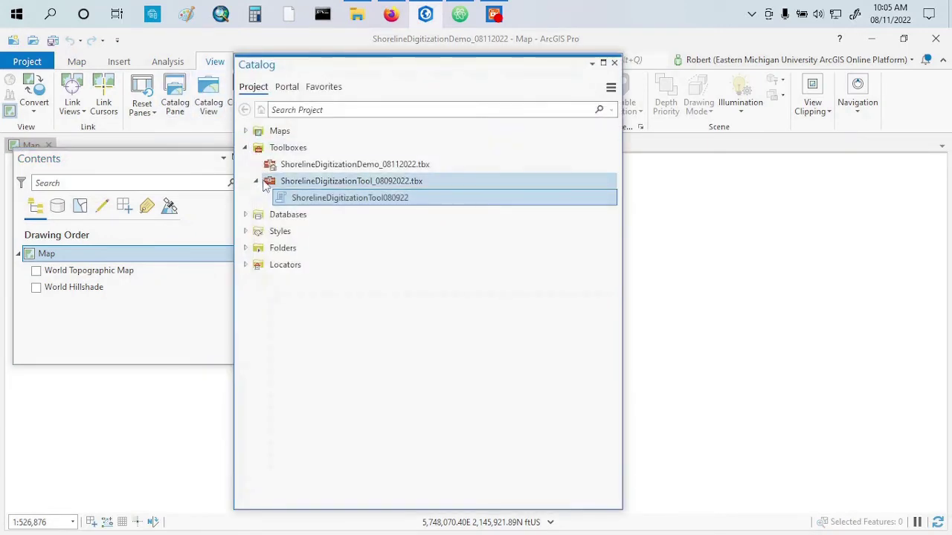
pyautogui.doubleClick(305, 200)
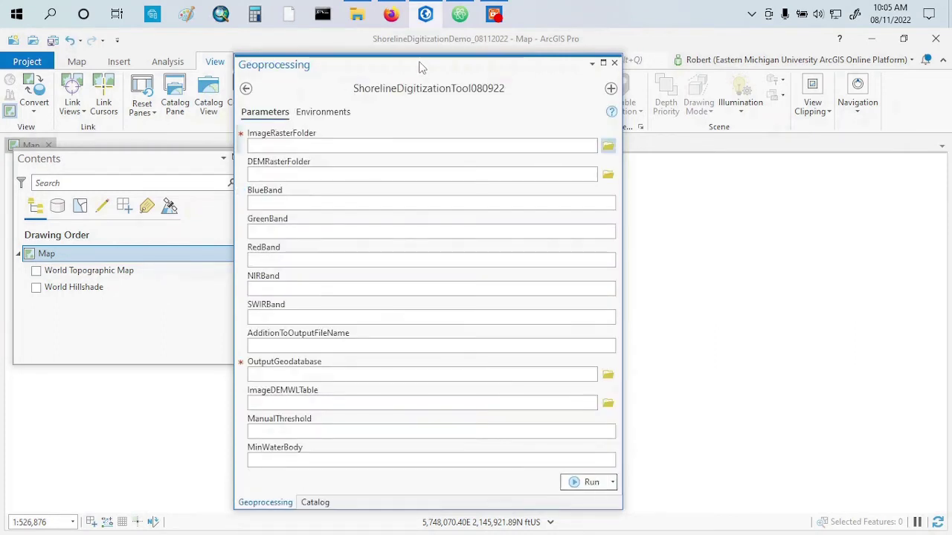
# Step: Set the image raster folder to Data\SanfordLake4Band
pyautogui.moveTo(420, 67); pyautogui.dragTo(582, 50)
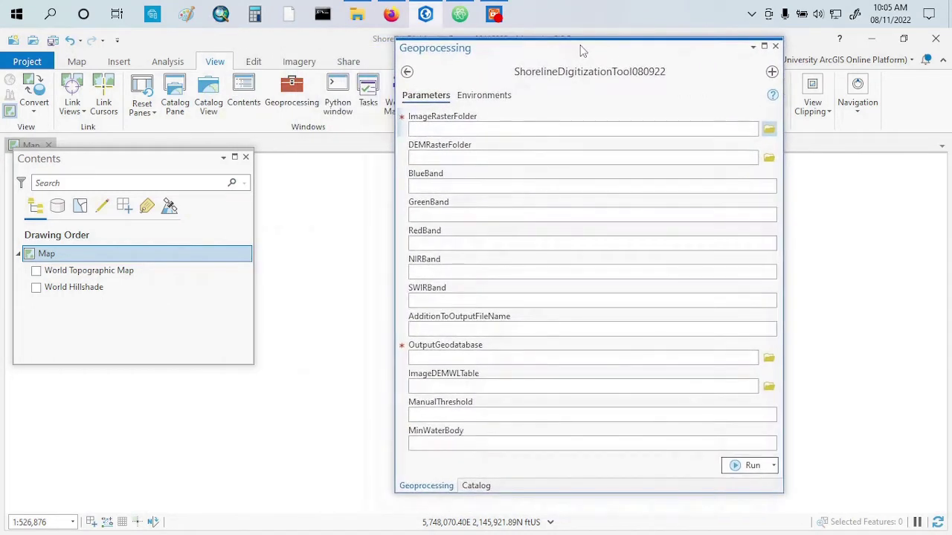
pyautogui.click(769, 129)
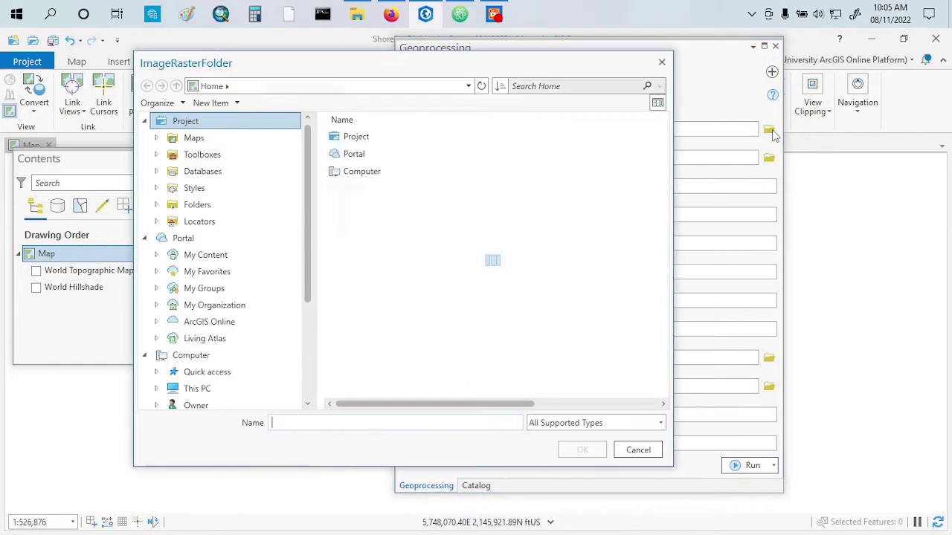
pyautogui.click(469, 88)
pyautogui.click(469, 88)
pyautogui.press('Escape')
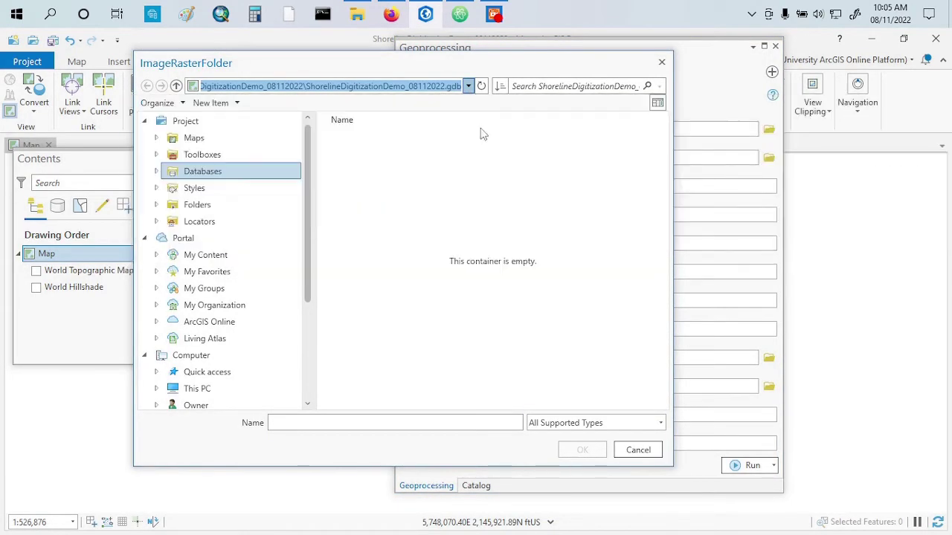
pyautogui.hotkey('ctrl', 'v')
pyautogui.press('Return')
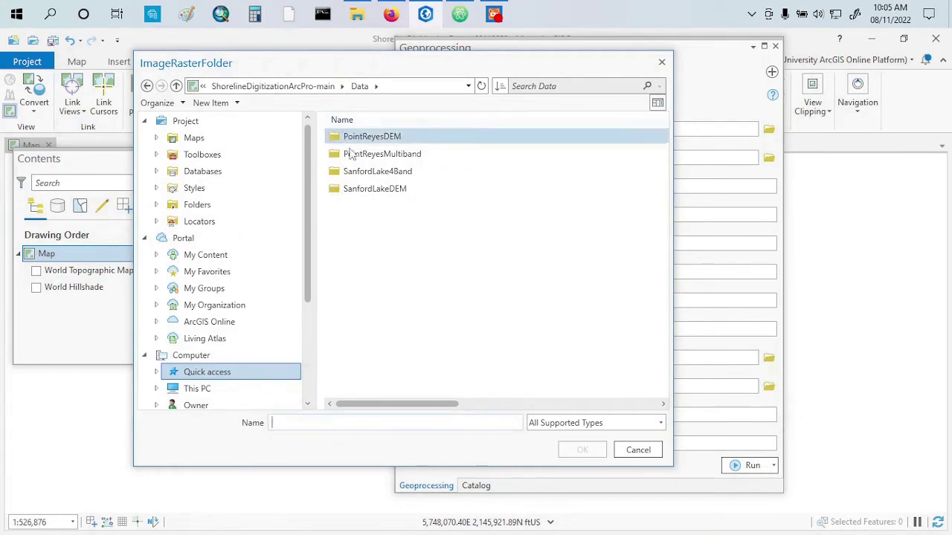
pyautogui.click(369, 172)
pyautogui.click(584, 454)
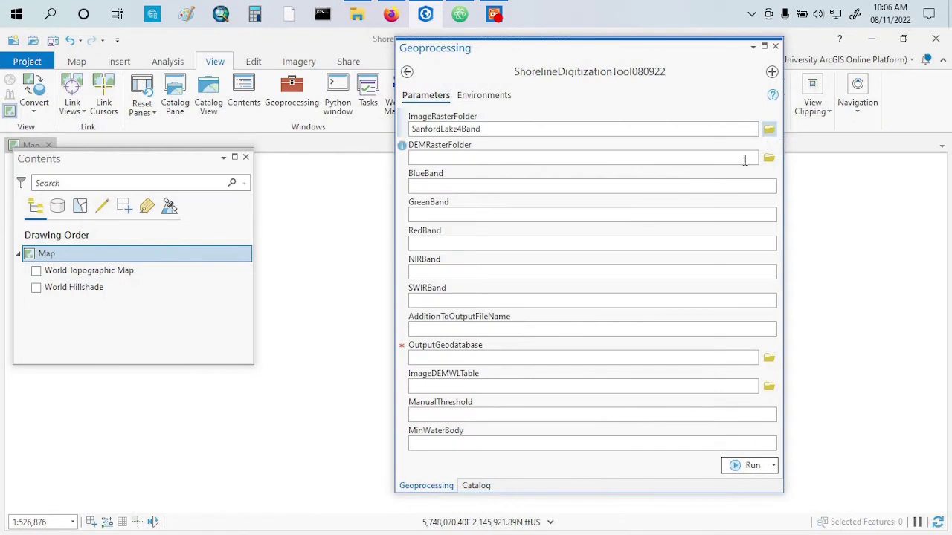
# Step: Set the DEM raster folder to SanfordLakeDEM
pyautogui.click(769, 158)
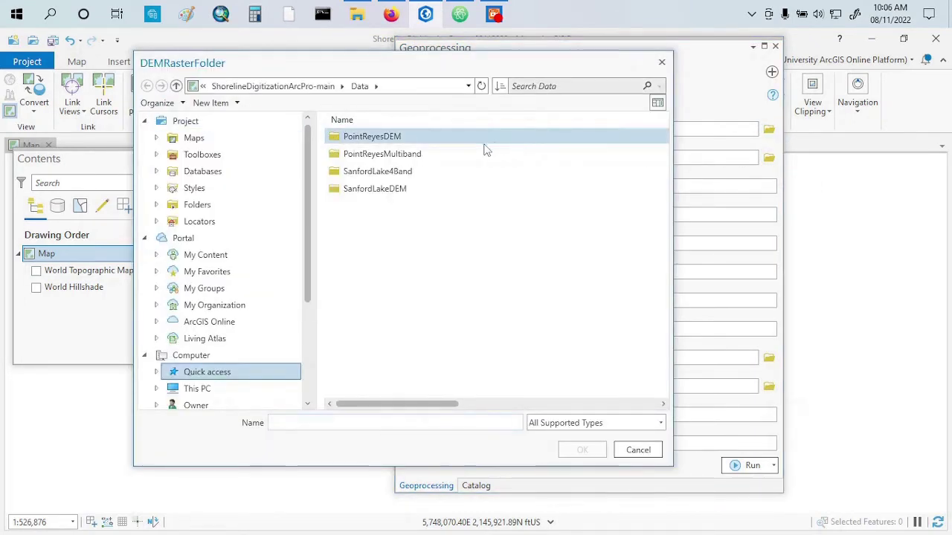
pyautogui.click(395, 194)
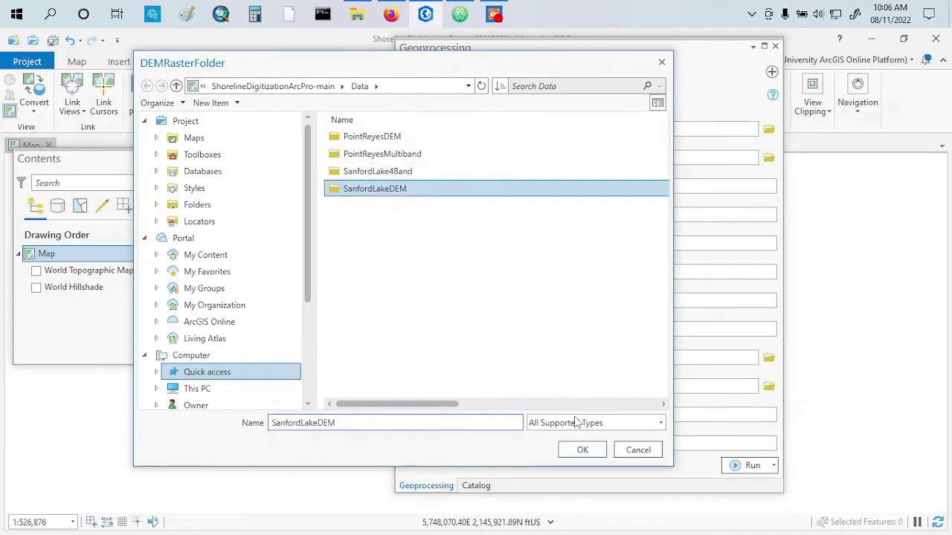
pyautogui.click(582, 451)
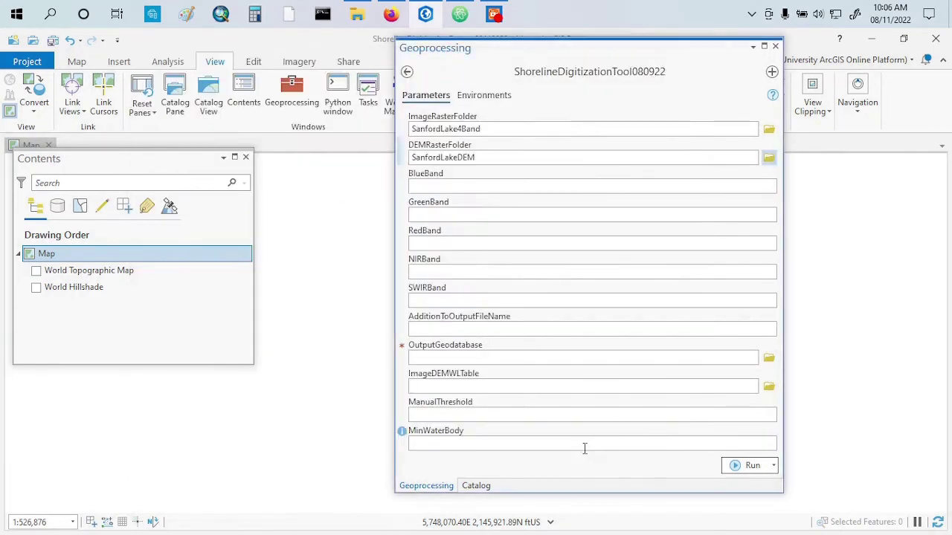
# Step: Enter band numbers 3, 2, 1 and 4 for blue, green, red and near-infrared
pyautogui.click(518, 187)
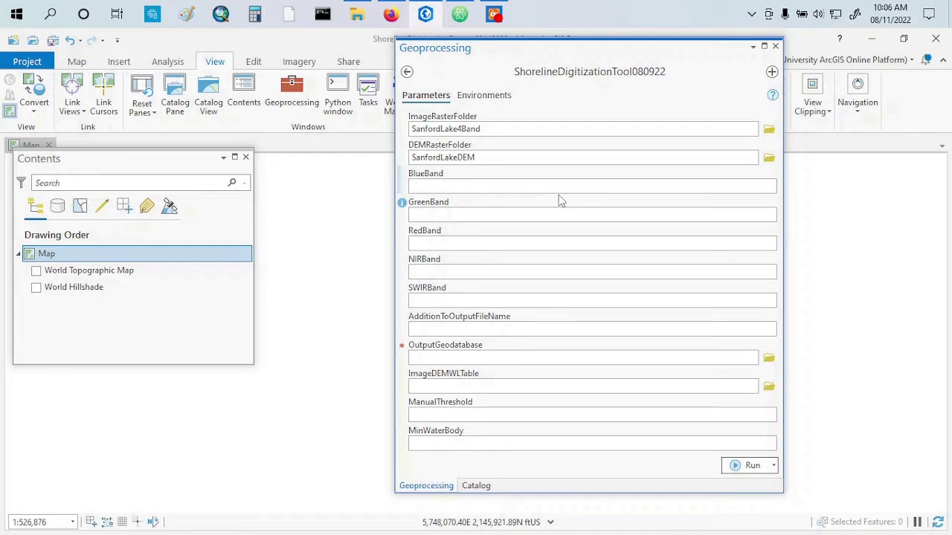
pyautogui.press('Tab')
pyautogui.press('Tab')
pyautogui.write('1')
pyautogui.press('Tab')
pyautogui.write('4')
pyautogui.press('Tab')
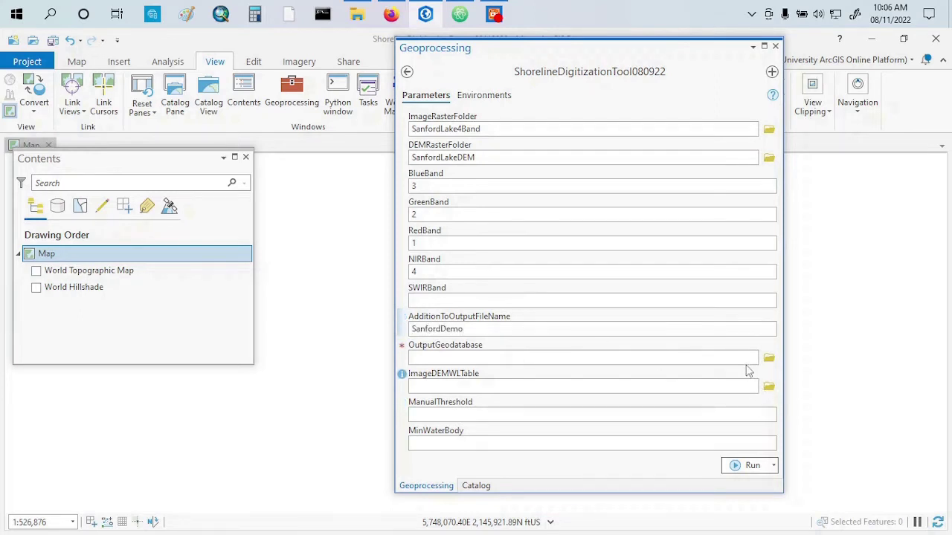
# Step: Set the output geodatabase to ShorelineDigitizationDemo_08112022.gdb
pyautogui.click(769, 358)
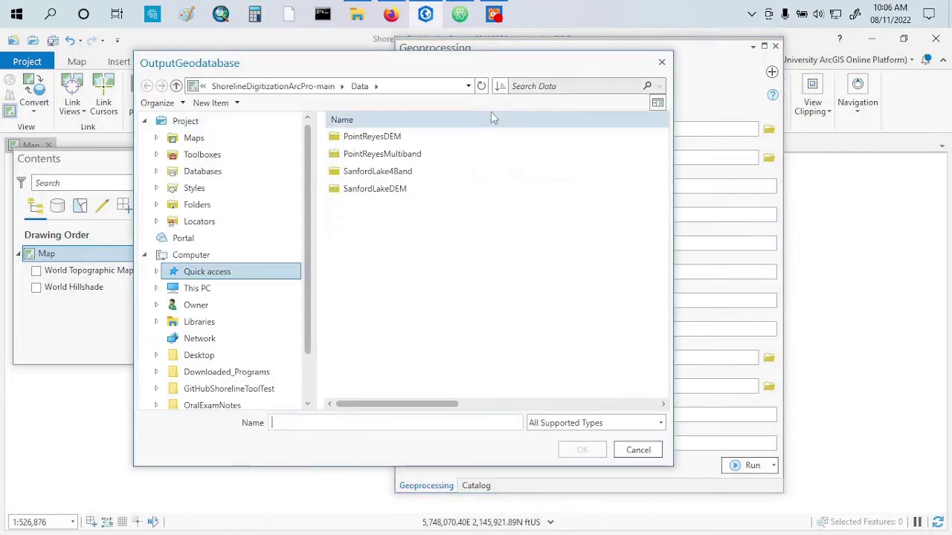
pyautogui.click(461, 87)
pyautogui.click(468, 86)
pyautogui.click(451, 103)
pyautogui.click(446, 172)
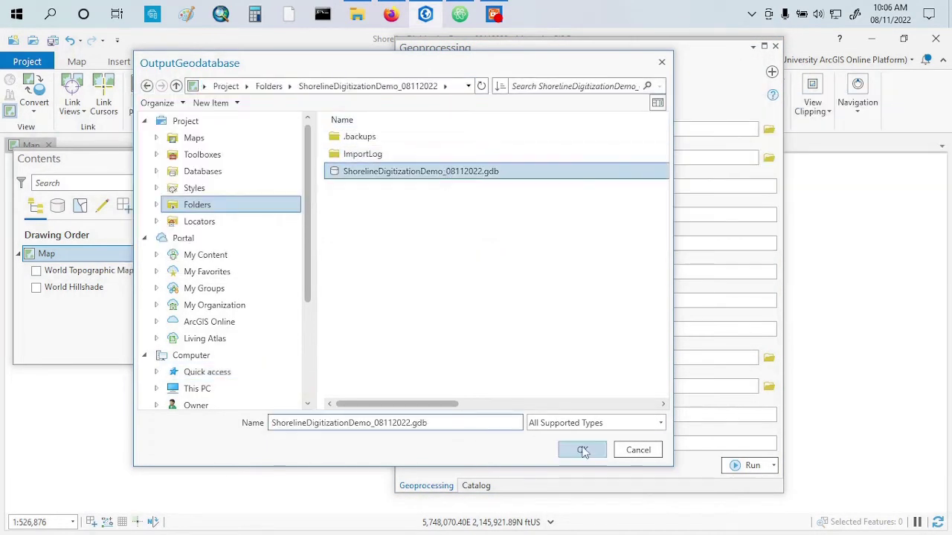
pyautogui.click(582, 450)
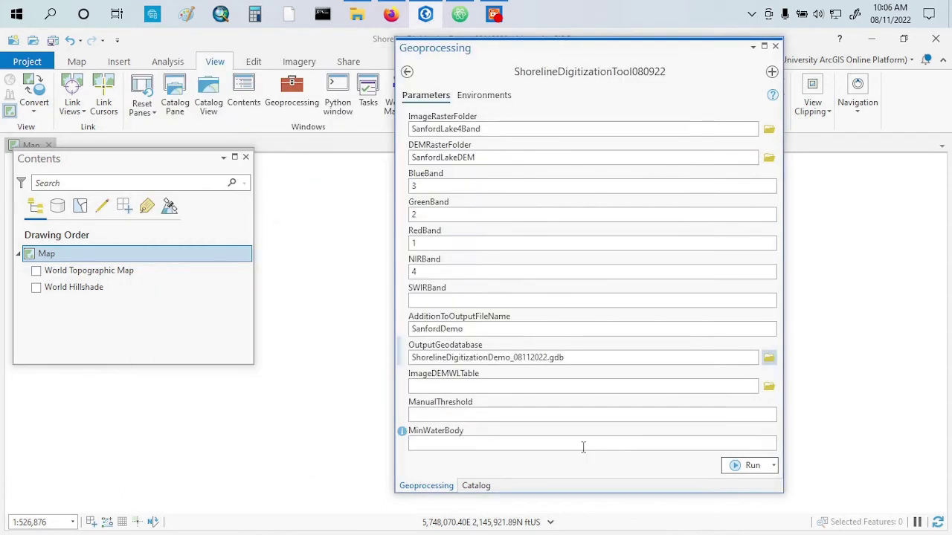
# Step: Set the water-level table to ImageDEMWLspreadsheet_Sanford.xls, trimming the Sheet1$ suffix
pyautogui.click(769, 386)
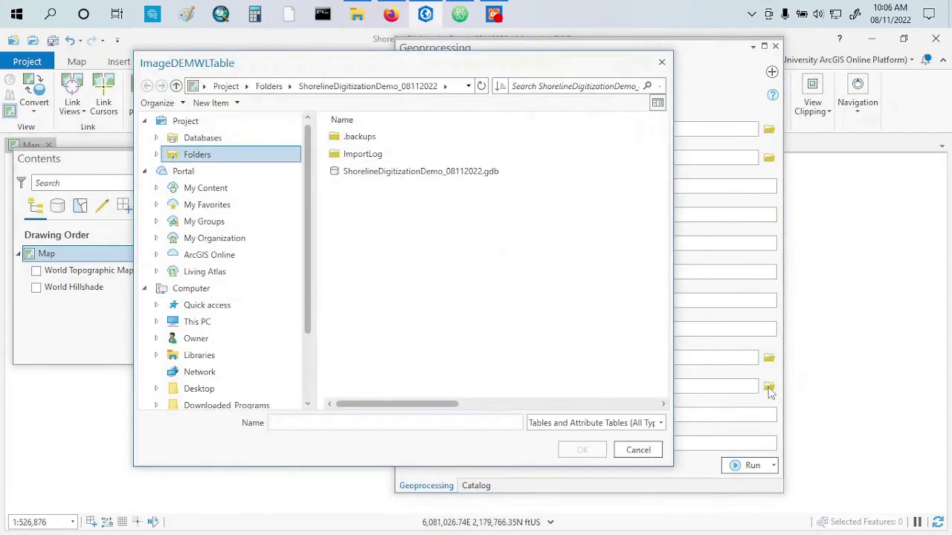
pyautogui.click(467, 86)
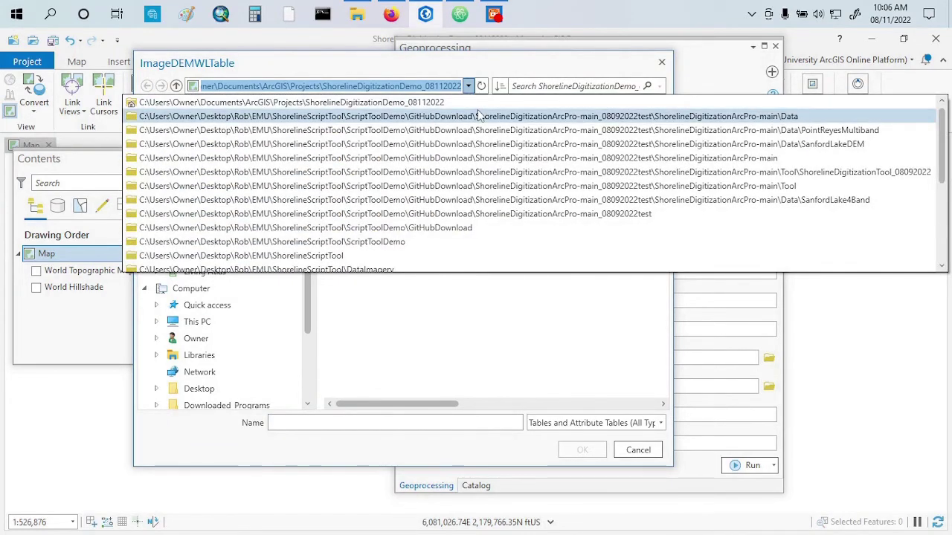
pyautogui.click(480, 116)
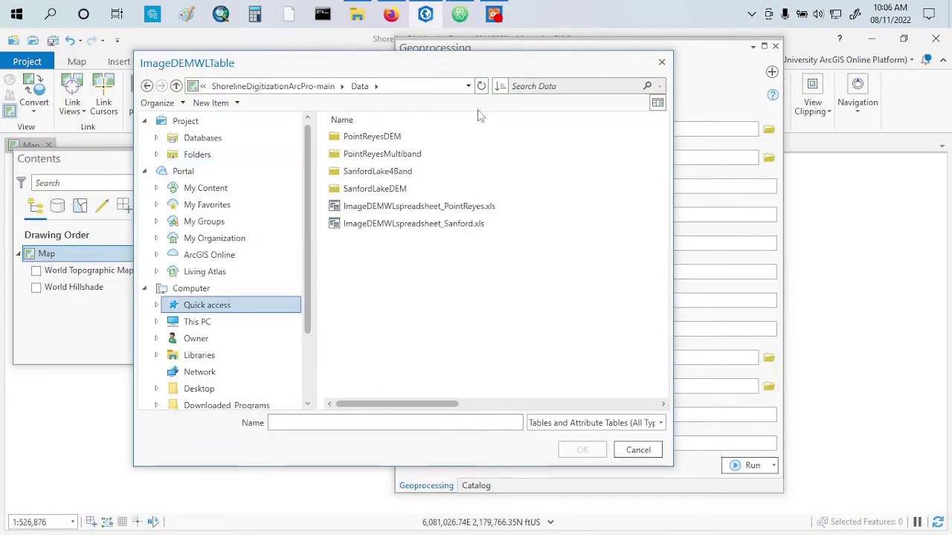
pyautogui.click(444, 223)
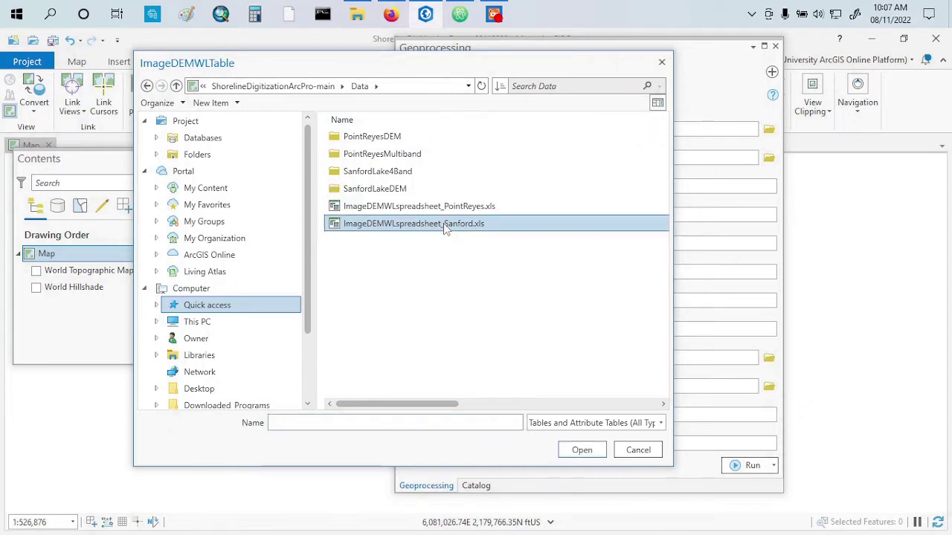
pyautogui.click(582, 450)
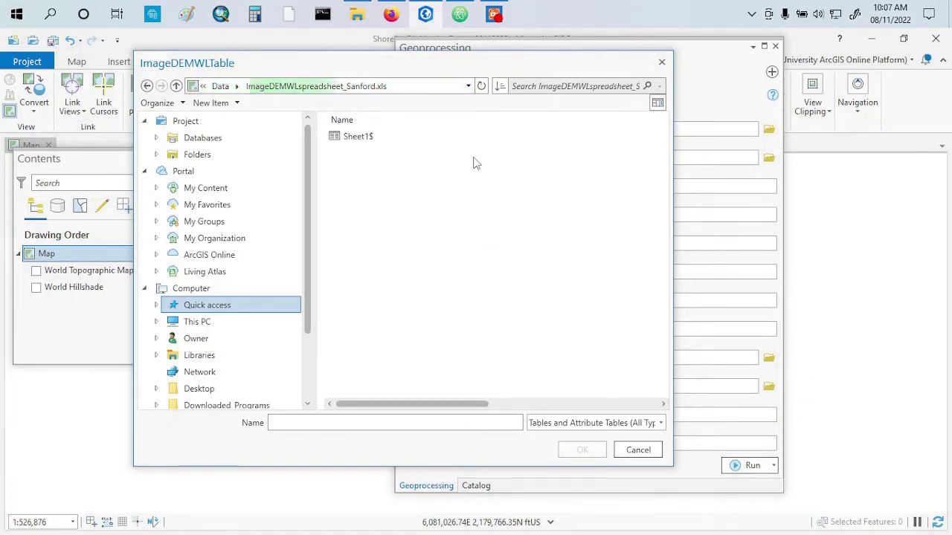
pyautogui.click(354, 138)
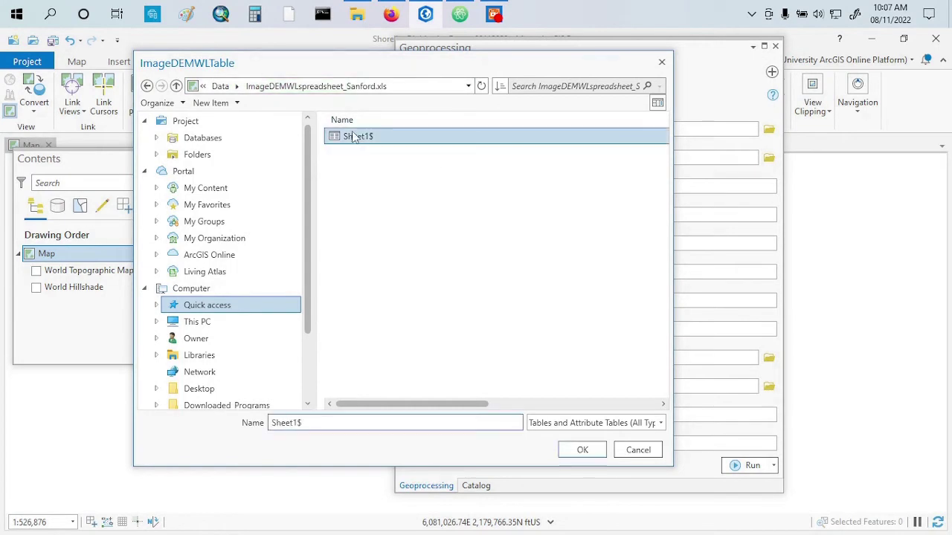
pyautogui.click(582, 450)
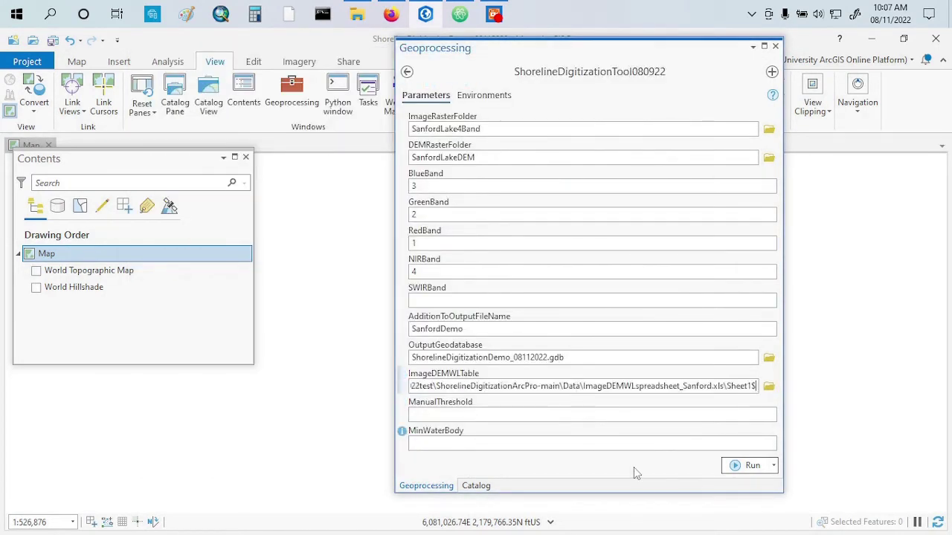
pyautogui.press('BackSpace')
pyautogui.press('BackSpace')
pyautogui.press('BackSpace')
pyautogui.press('BackSpace')
pyautogui.press('BackSpace')
pyautogui.press('BackSpace')
pyautogui.press('BackSpace')
pyautogui.press('BackSpace')
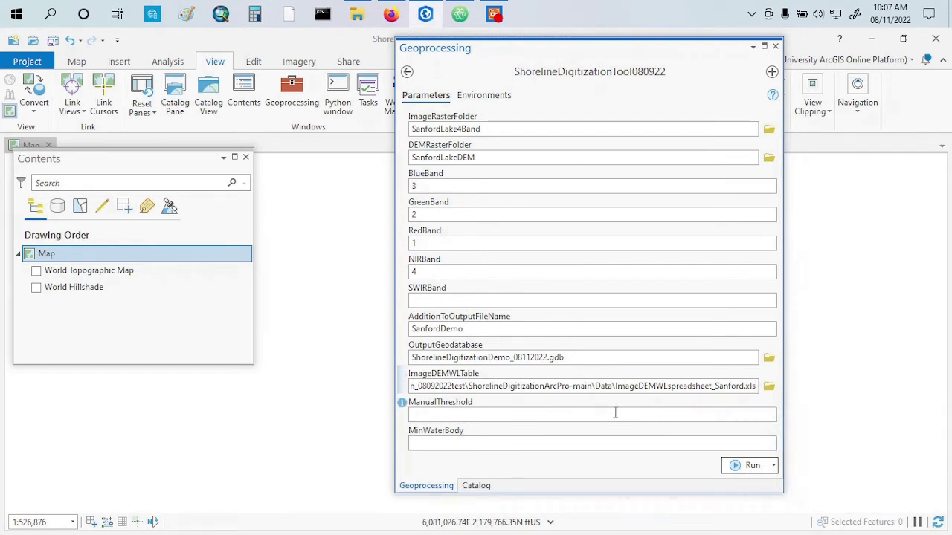
pyautogui.moveTo(389, 12)
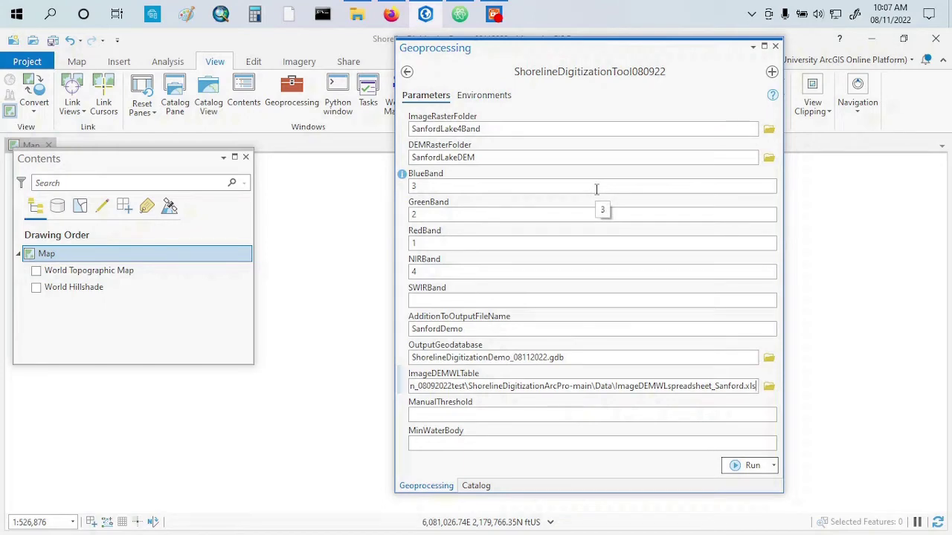
# Step: Switch to ImageDEMWLspreadsheet_Sanford.xls in Calc and review its ImageBaseName, DEMBaseName and WaterLevel columns
pyautogui.click(494, 13)
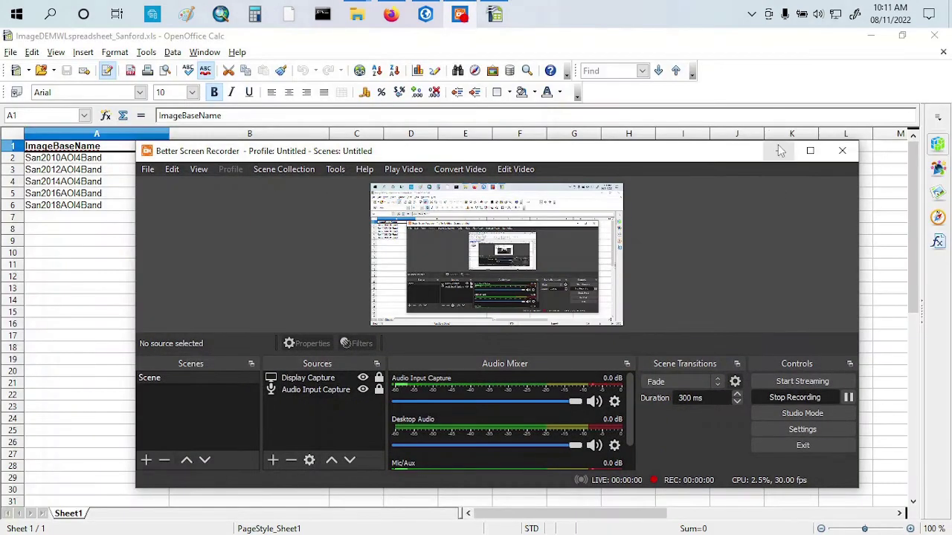
pyautogui.click(781, 154)
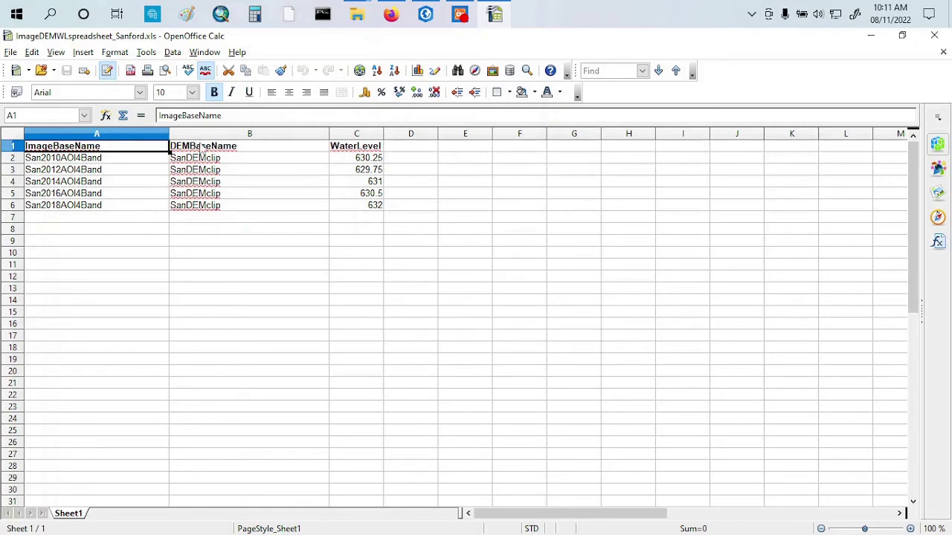
pyautogui.click(358, 149)
pyautogui.click(122, 151)
pyautogui.click(192, 151)
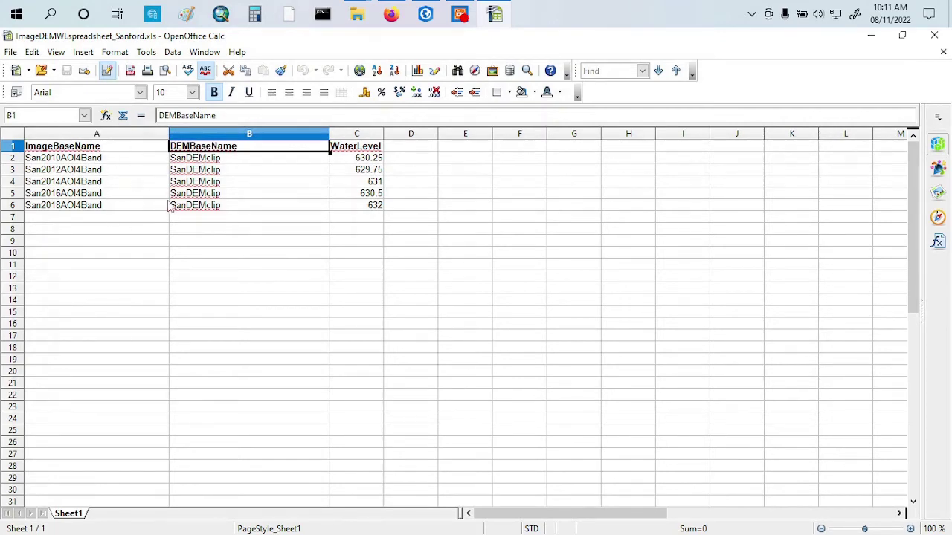
pyautogui.click(108, 149)
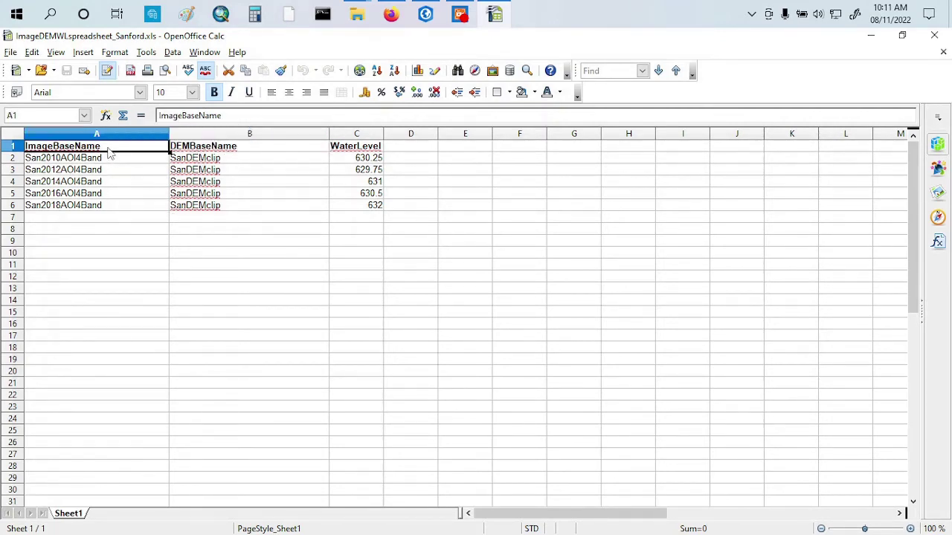
# Step: Check the San2018AOI4Band image in the 4Band folder, then close that window
pyautogui.moveTo(359, 18)
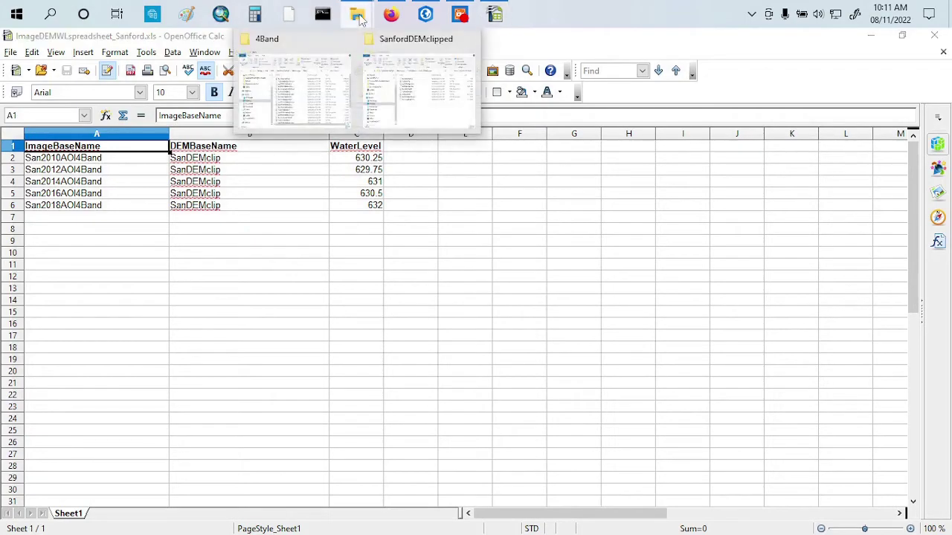
pyautogui.click(301, 78)
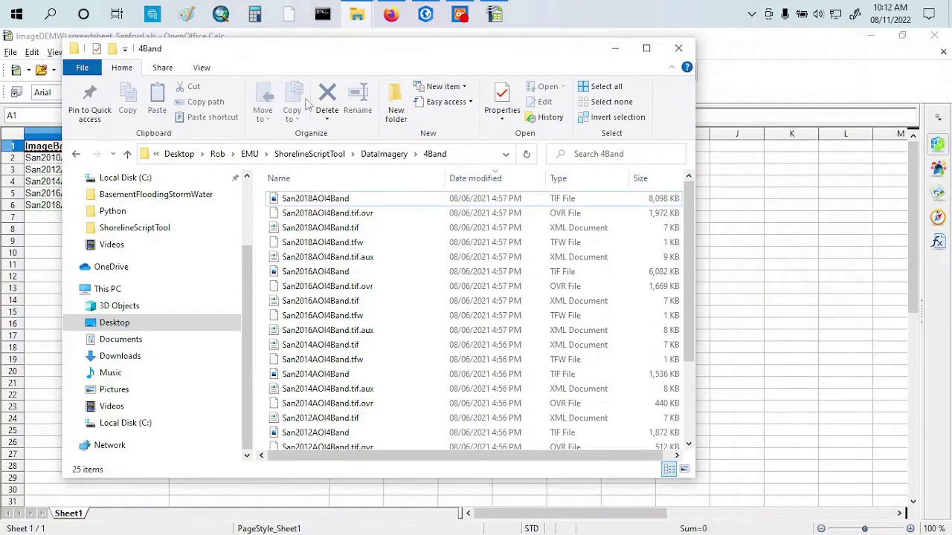
pyautogui.click(334, 202)
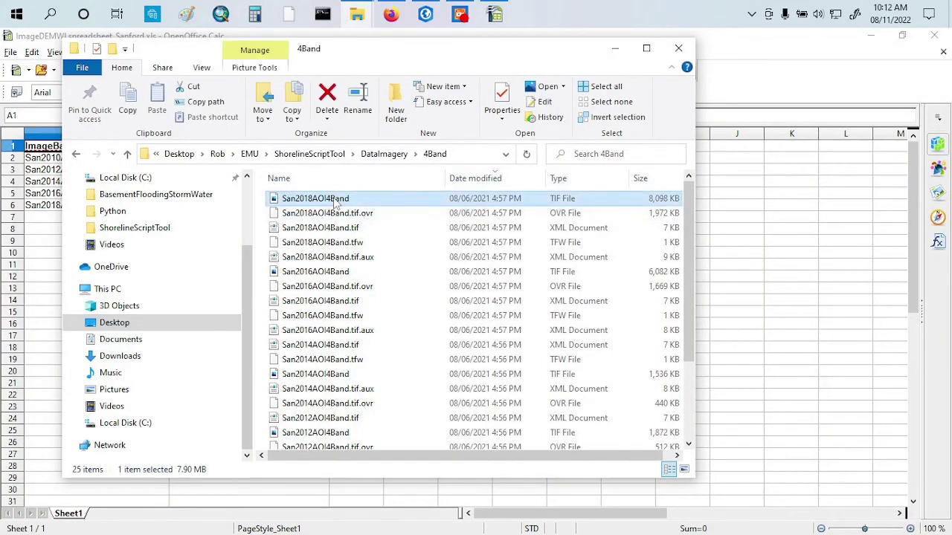
pyautogui.click(335, 200)
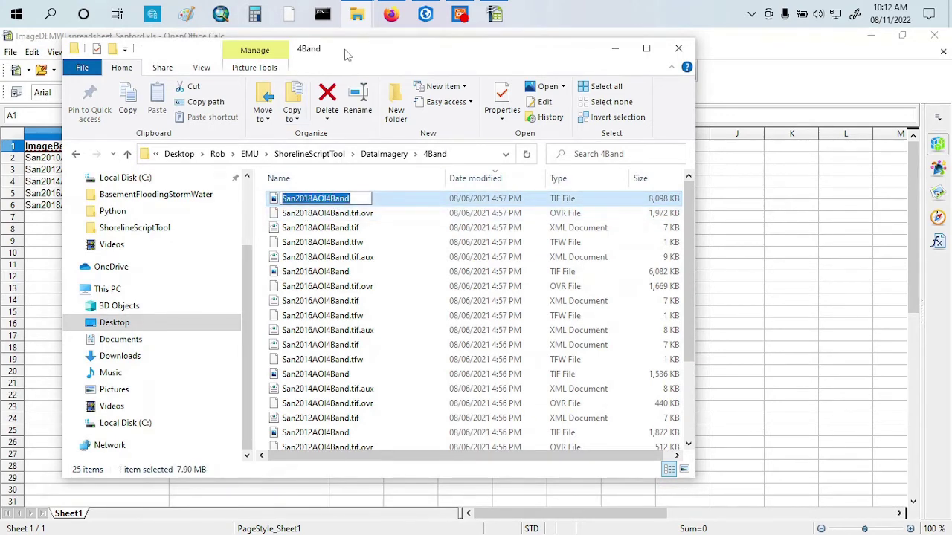
pyautogui.moveTo(352, 58); pyautogui.dragTo(534, 51)
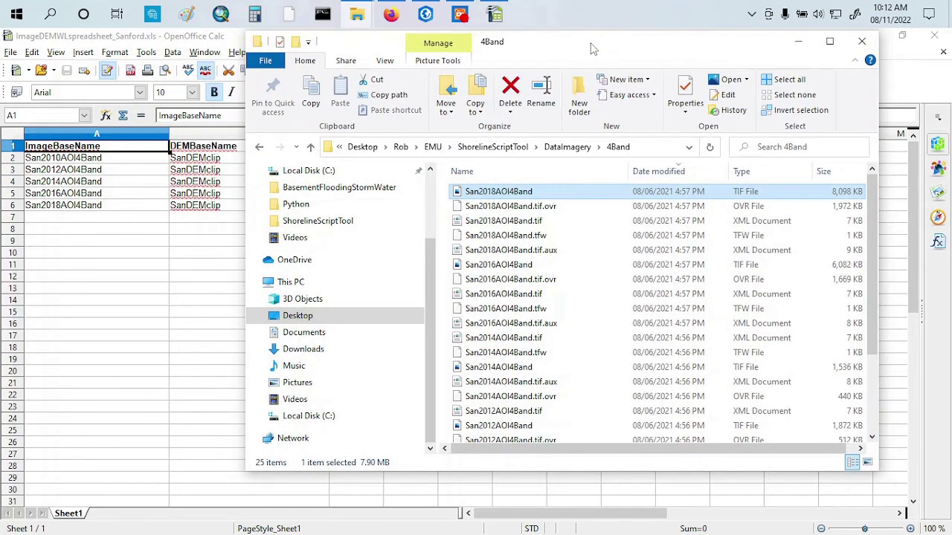
pyautogui.moveTo(592, 48); pyautogui.dragTo(456, 119)
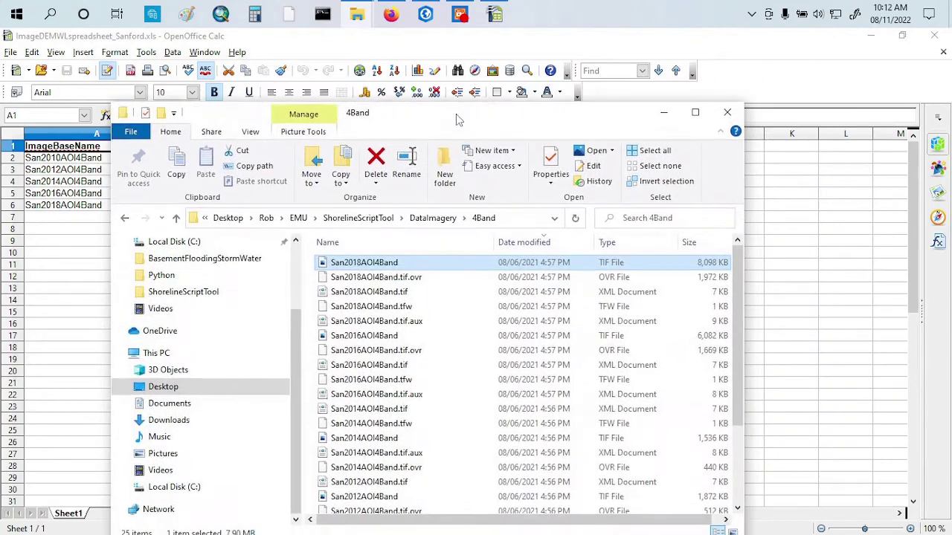
pyautogui.click(727, 113)
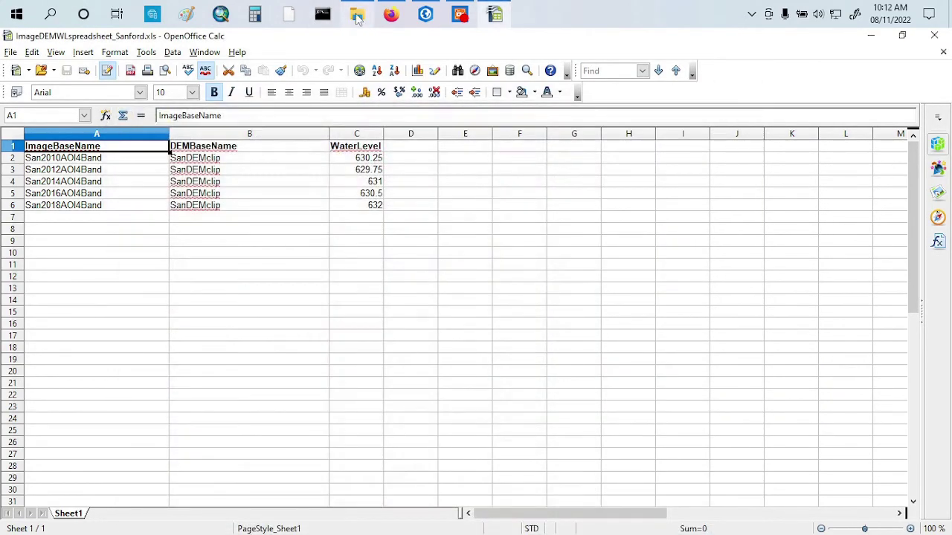
# Step: Locate the SanDEMclip raster in the SanfordDEMclipped folder and move the window aside
pyautogui.click(357, 16)
pyautogui.moveTo(365, 75); pyautogui.dragTo(606, 77)
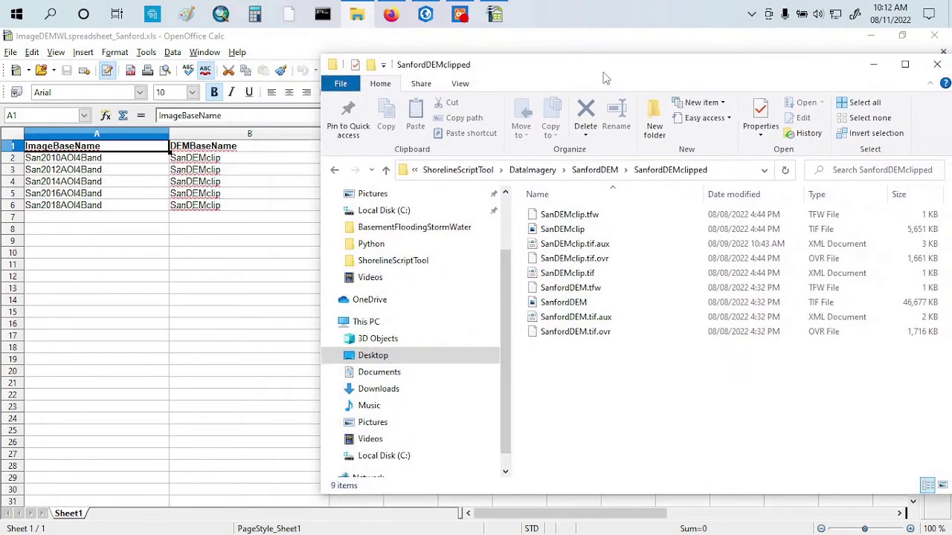
pyautogui.click(569, 232)
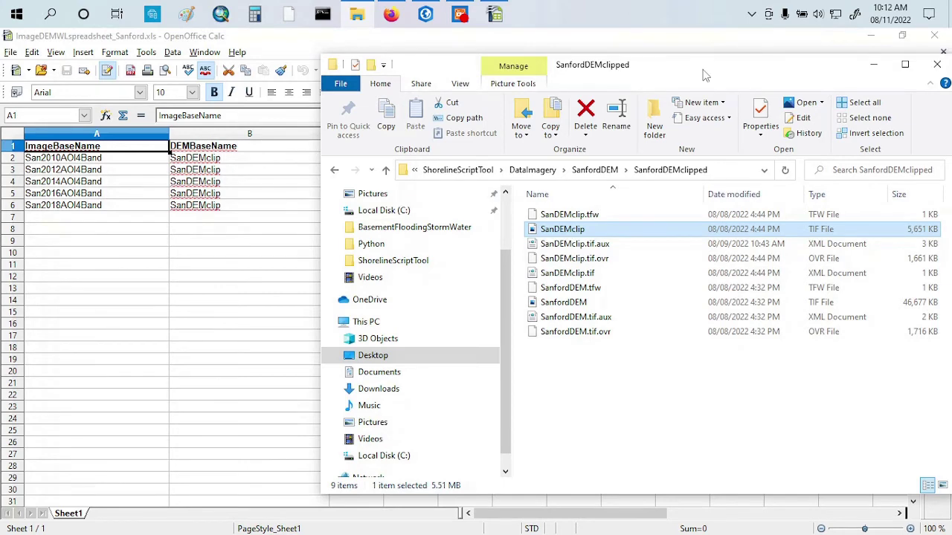
pyautogui.moveTo(703, 59); pyautogui.dragTo(376, 154)
pyautogui.click(608, 158)
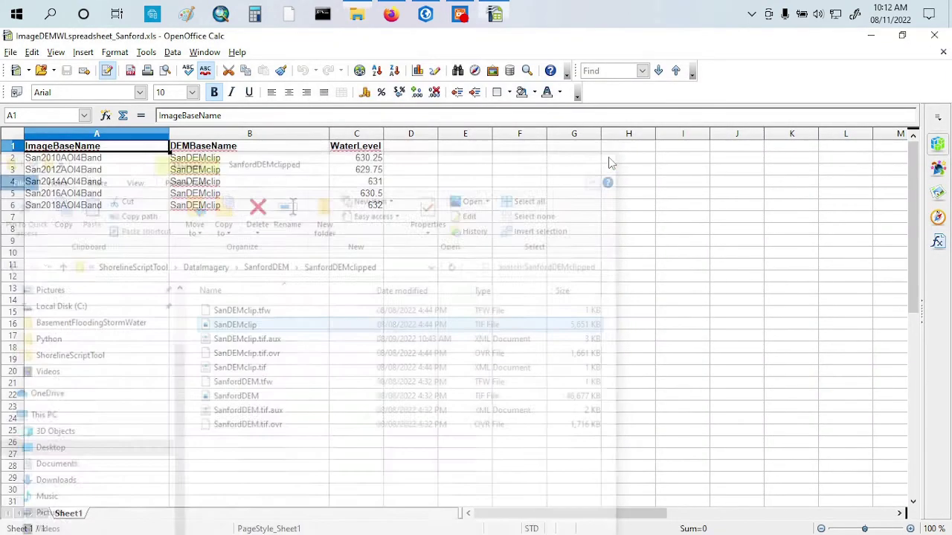
pyautogui.click(351, 161)
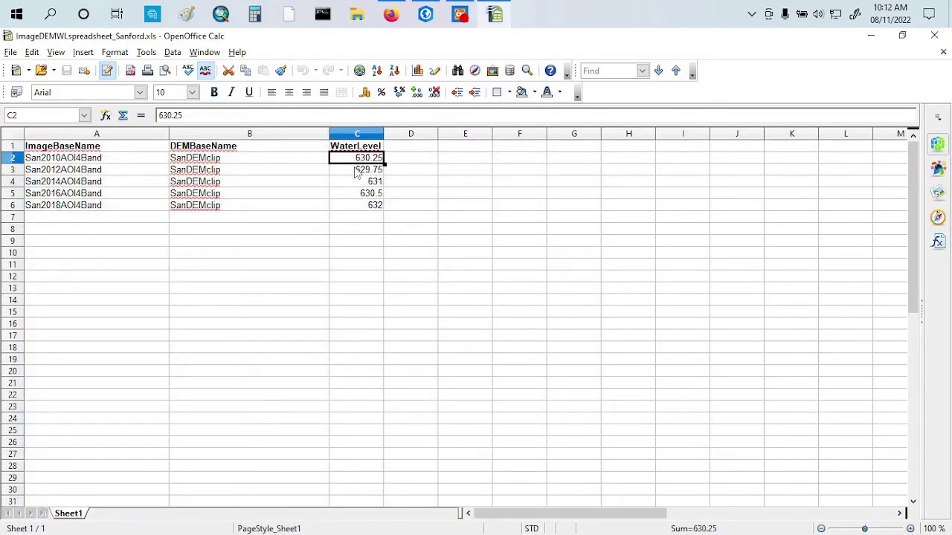
pyautogui.click(357, 171)
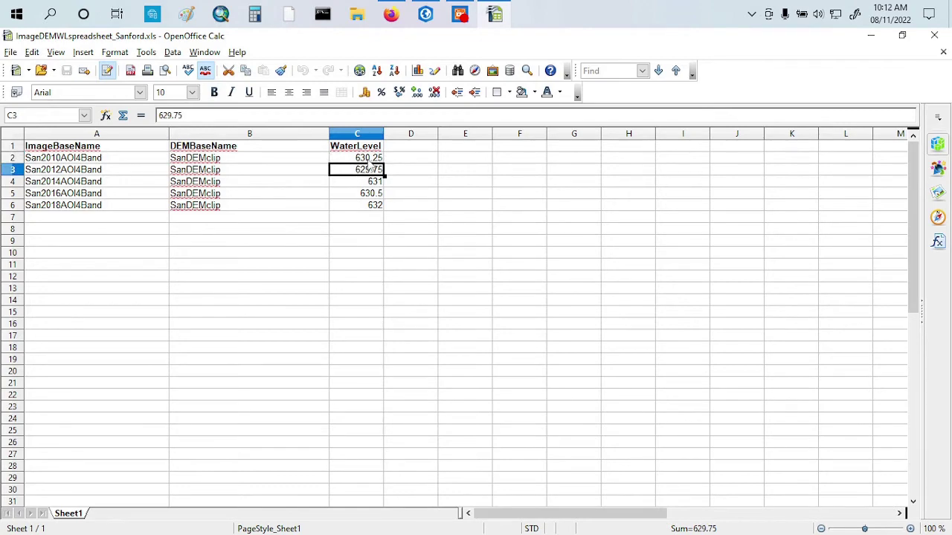
pyautogui.press('Up')
pyautogui.press('Down')
pyautogui.click(369, 181)
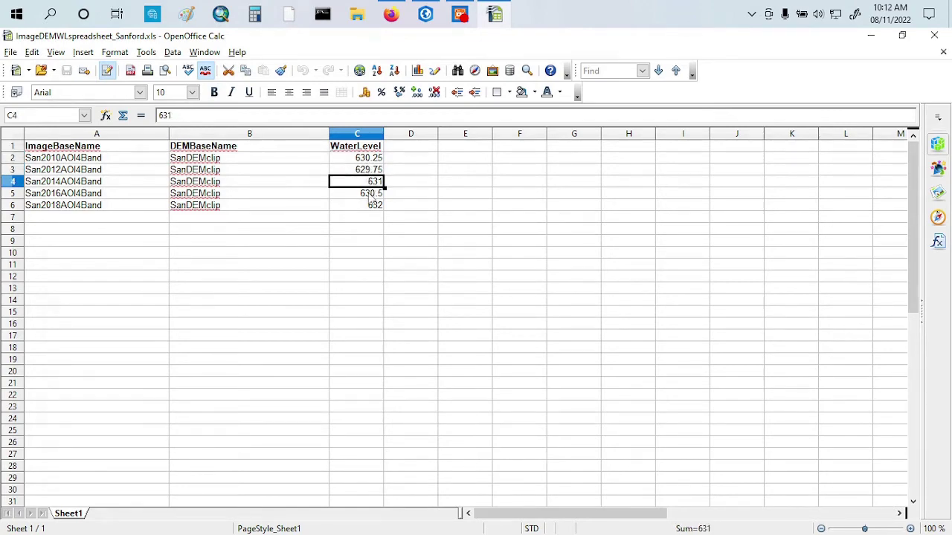
pyautogui.press('Down')
pyautogui.click(370, 209)
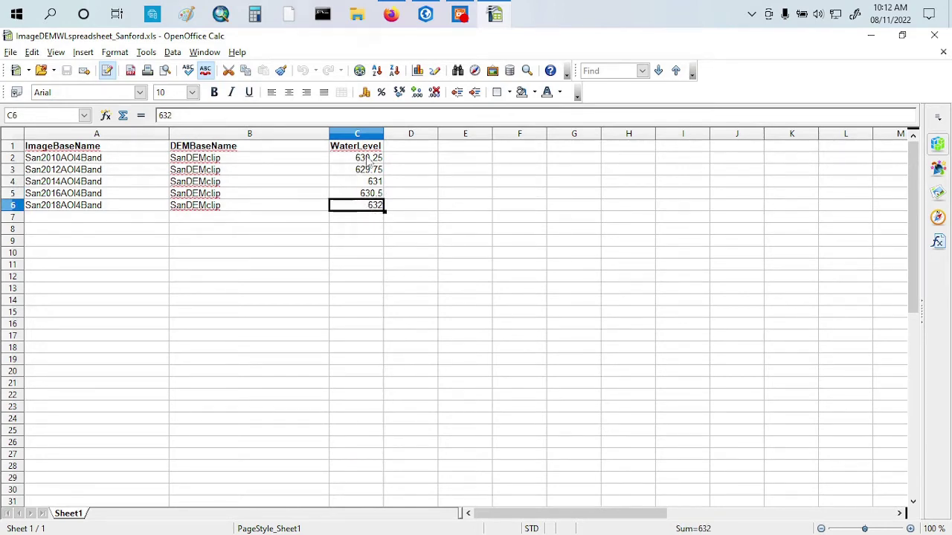
pyautogui.hotkey('ctrl', 'Up')
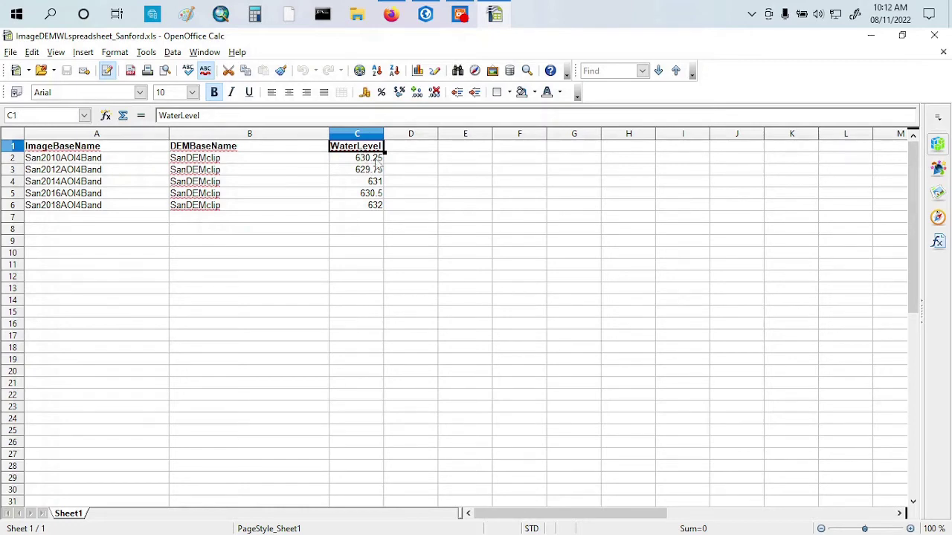
pyautogui.click(376, 159)
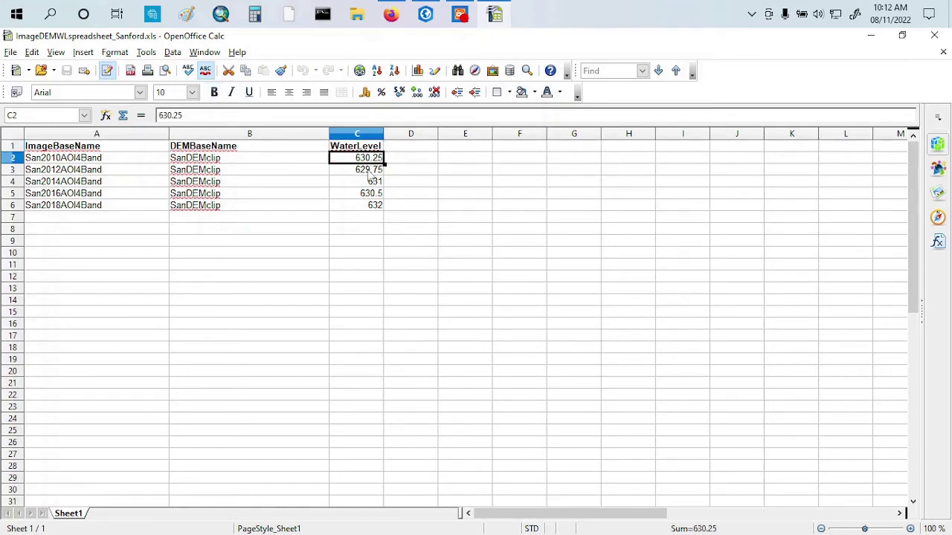
pyautogui.click(377, 170)
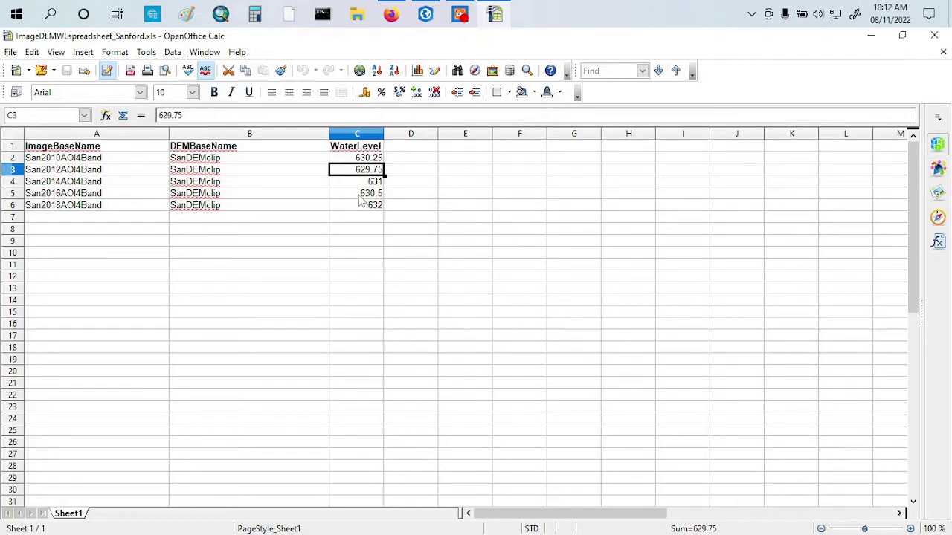
pyautogui.click(362, 195)
pyautogui.click(363, 207)
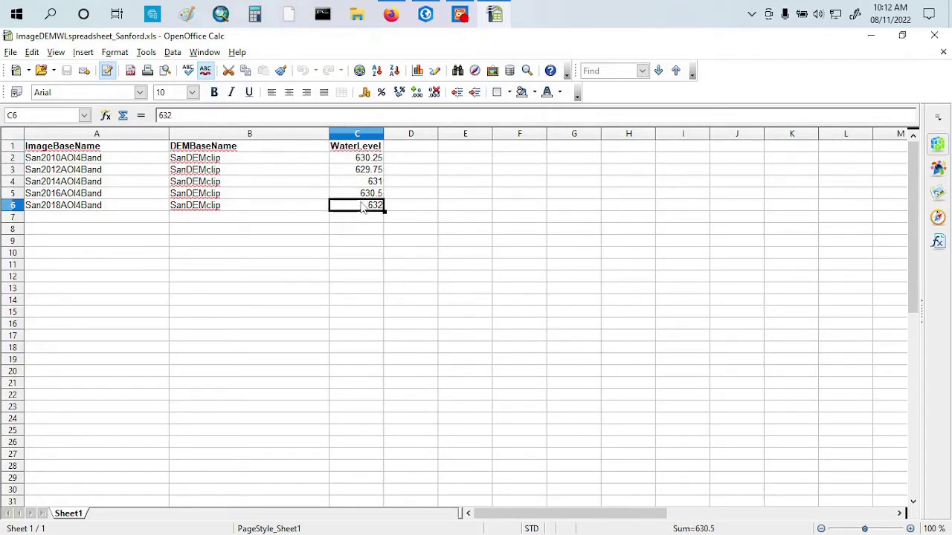
pyautogui.click(365, 158)
pyautogui.click(367, 171)
pyautogui.click(370, 183)
pyautogui.click(371, 195)
pyautogui.click(372, 207)
pyautogui.click(262, 160)
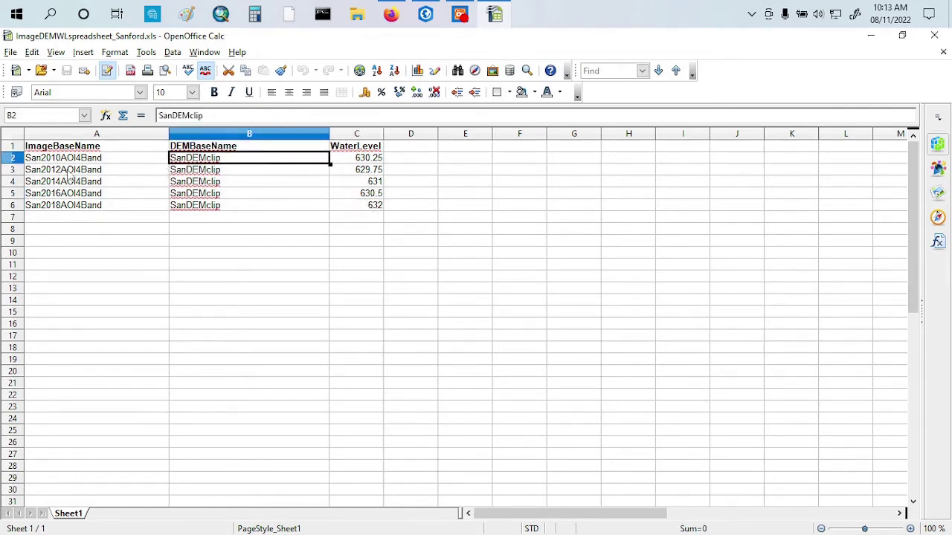
pyautogui.click(429, 206)
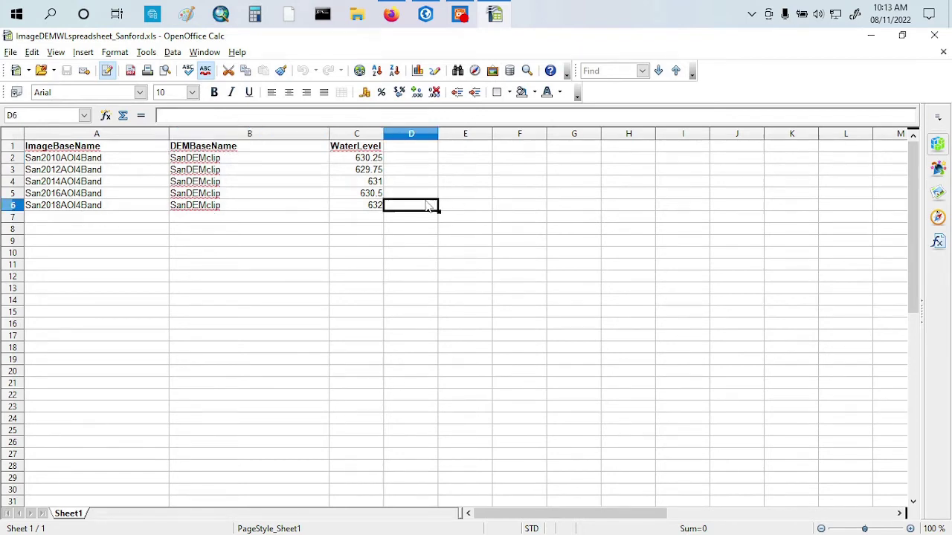
pyautogui.click(460, 14)
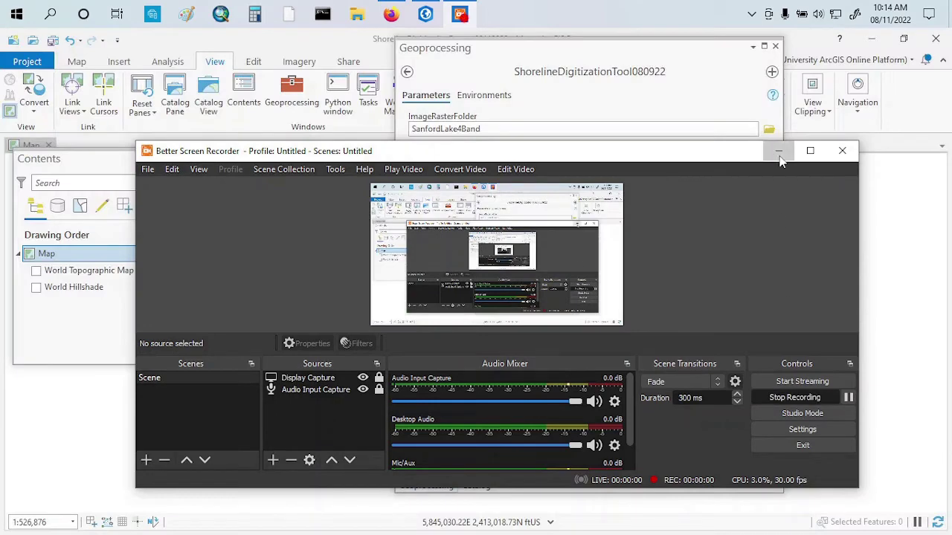
# Step: Enter 0.1 0.2 0.3 as the shoreline tool's ManualThreshold value
pyautogui.click(779, 151)
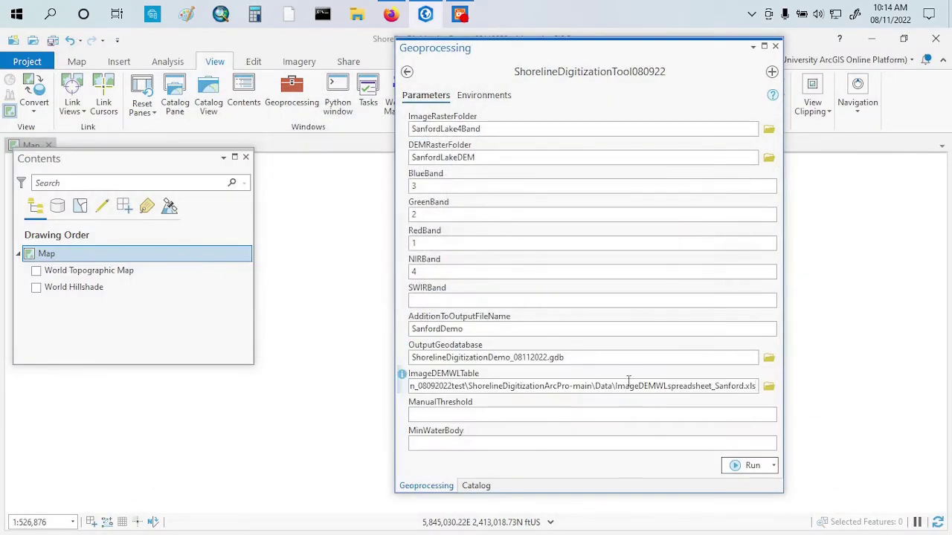
pyautogui.click(575, 413)
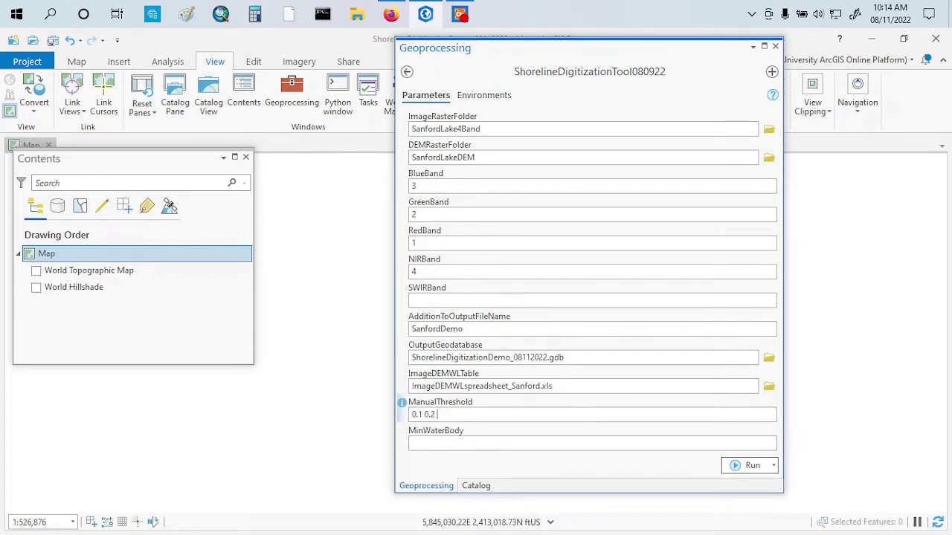
pyautogui.write('.3')
pyautogui.click(435, 443)
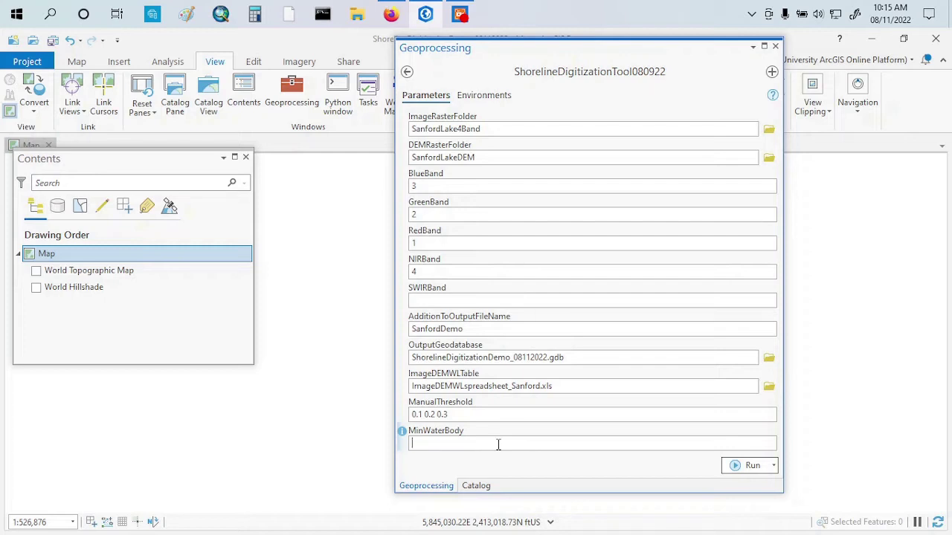
# Step: Enter 10000 for the shoreline tool's MinWaterBody parameter
pyautogui.write('10000')
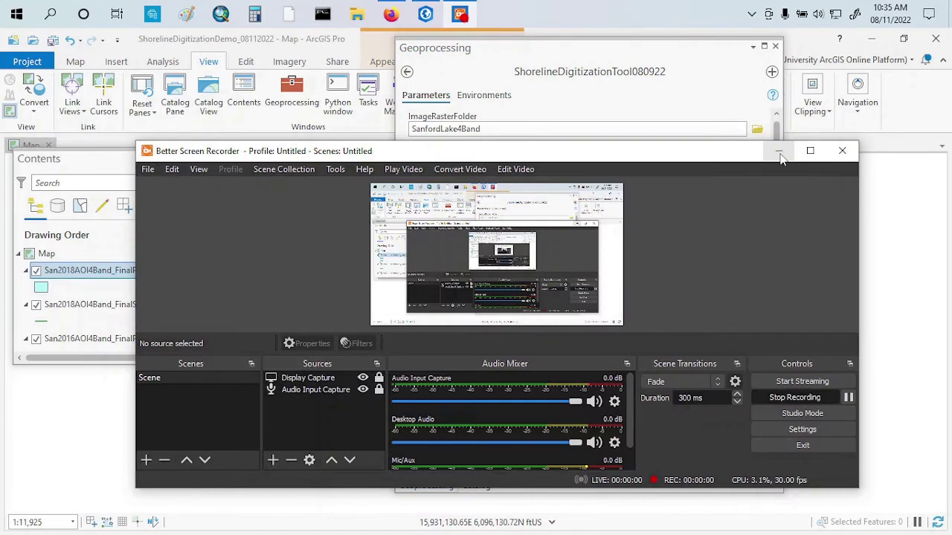
pyautogui.click(781, 152)
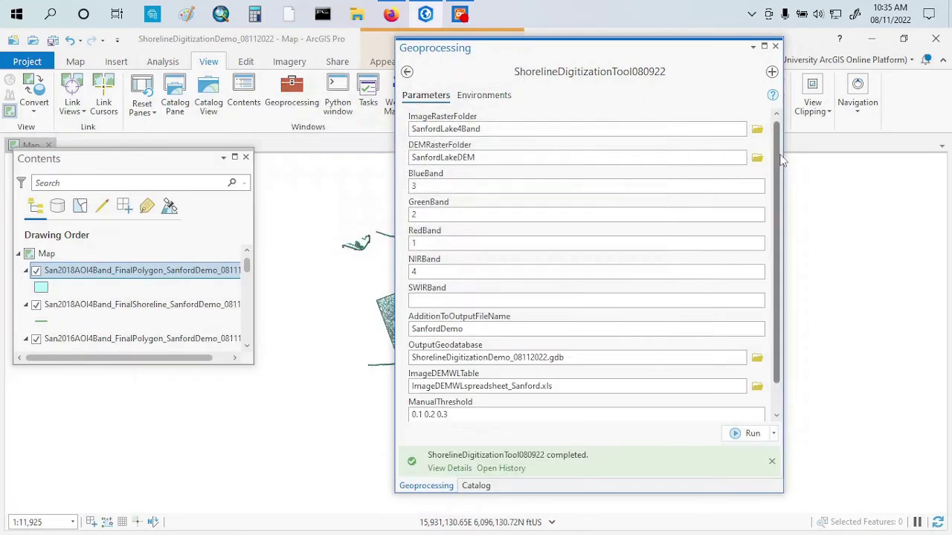
pyautogui.click(455, 469)
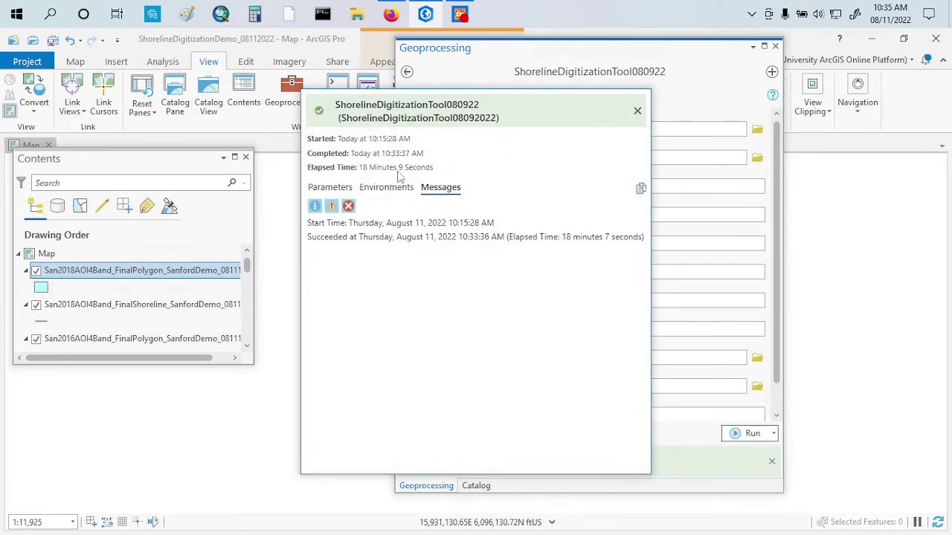
pyautogui.click(637, 111)
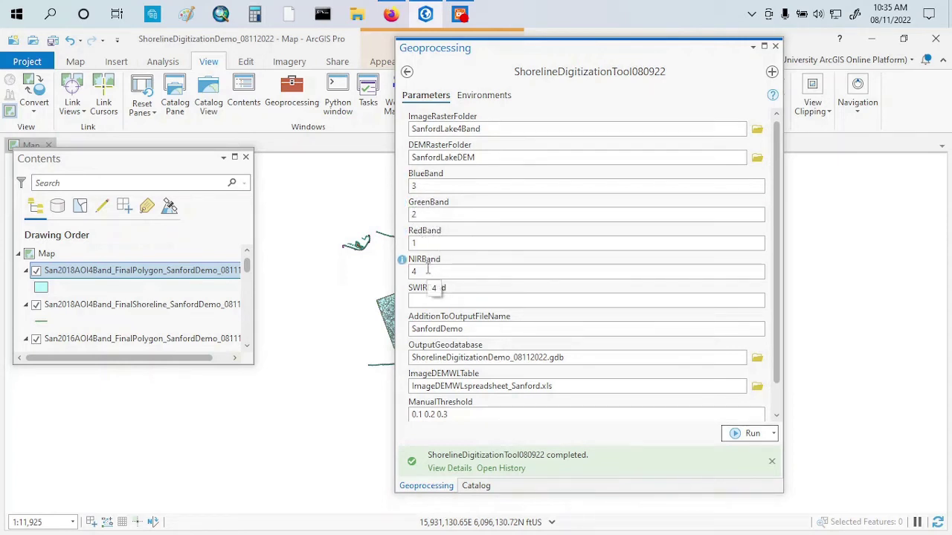
pyautogui.scroll(-1, 483, 290)
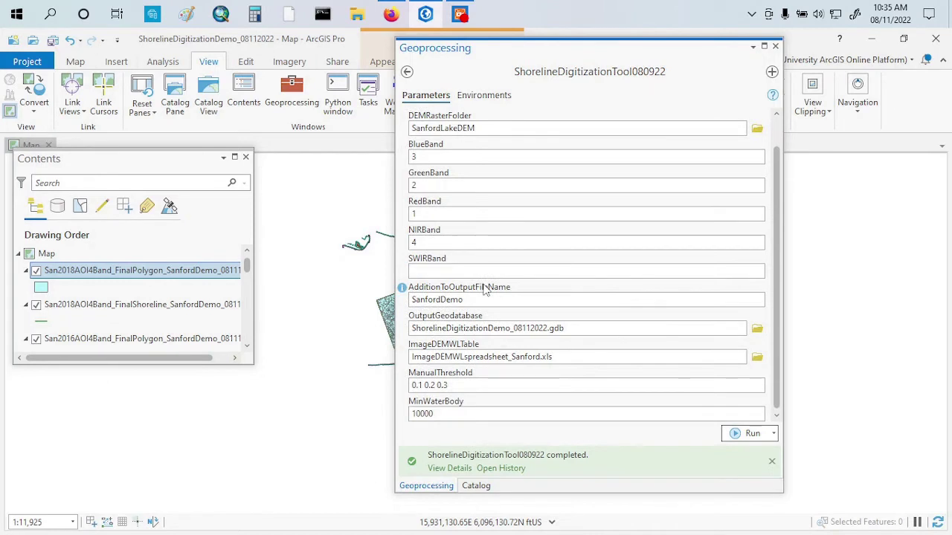
# Step: Show only the 2018 SanfordDemo final polygon layer on the map and bring up its context menu
pyautogui.click(776, 47)
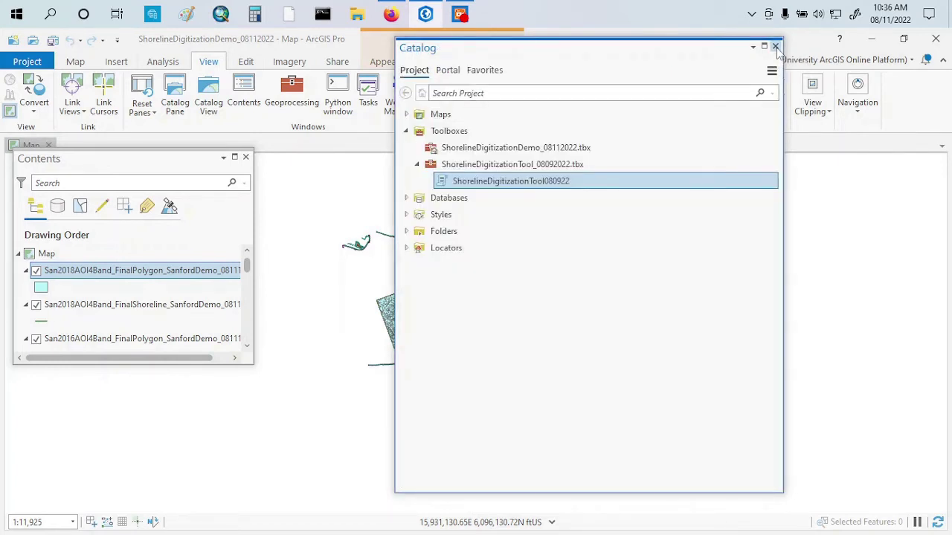
pyautogui.click(775, 47)
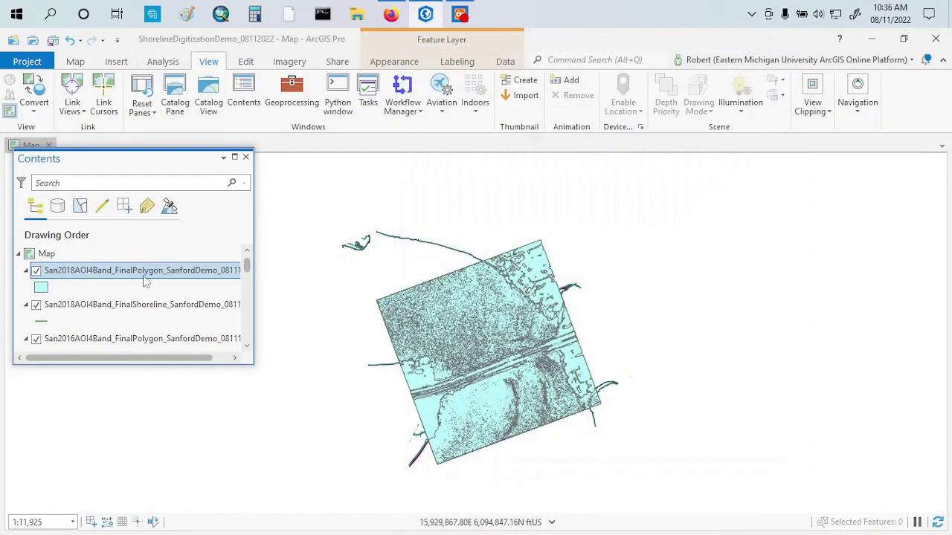
pyautogui.keyDown('ctrl'); pyautogui.click(36, 272); pyautogui.keyUp('ctrl')
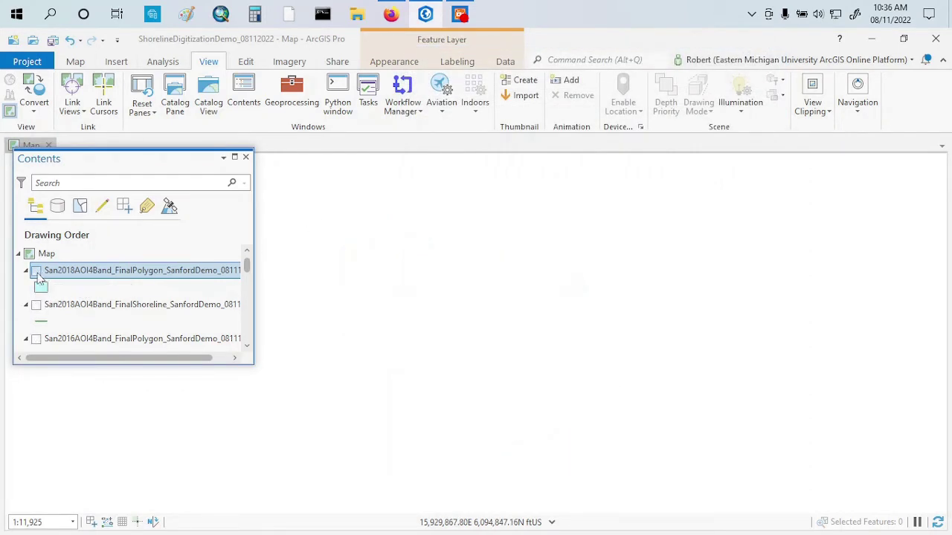
pyautogui.click(36, 271)
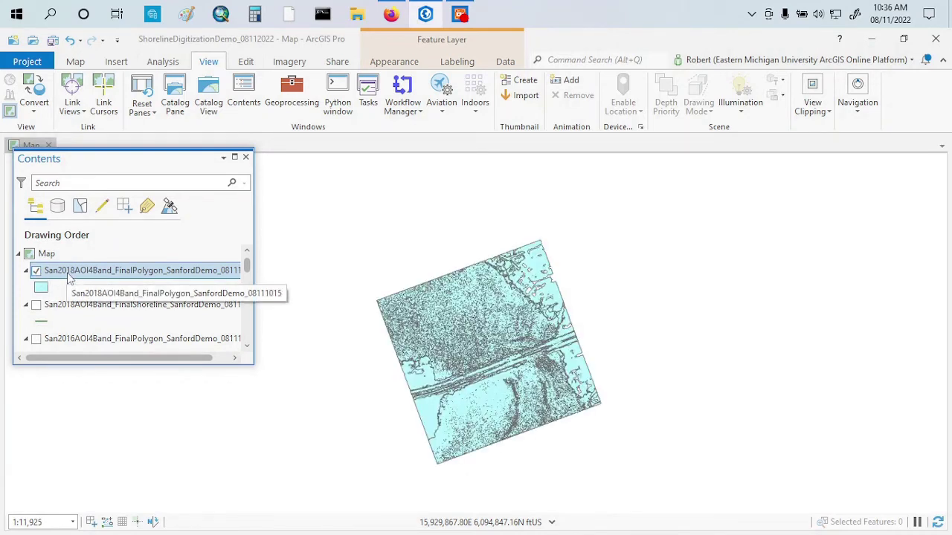
pyautogui.rightClick(69, 277)
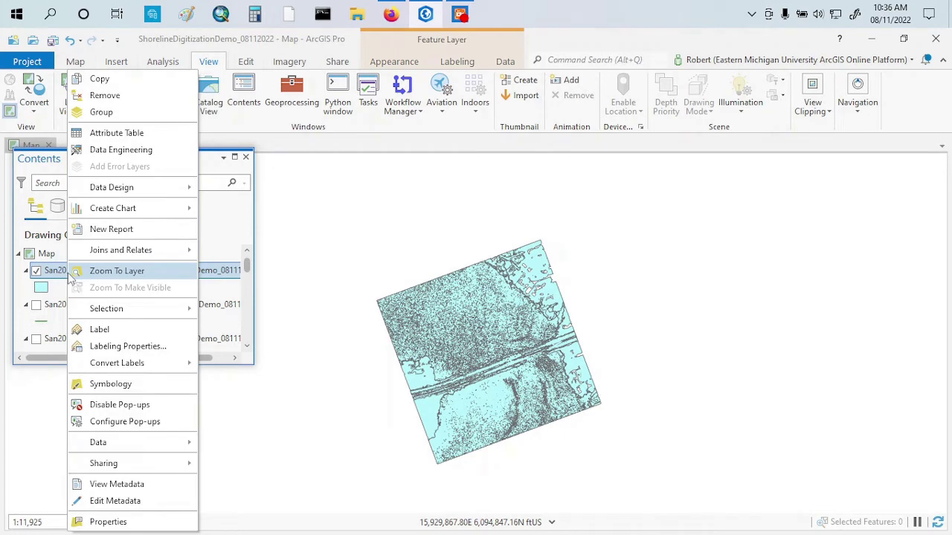
# Step: Open the 2018 final polygon's attribute table, widen MERGE_SRC, and select the UnsupClass record
pyautogui.click(151, 136)
pyautogui.moveTo(253, 360); pyautogui.dragTo(248, 333)
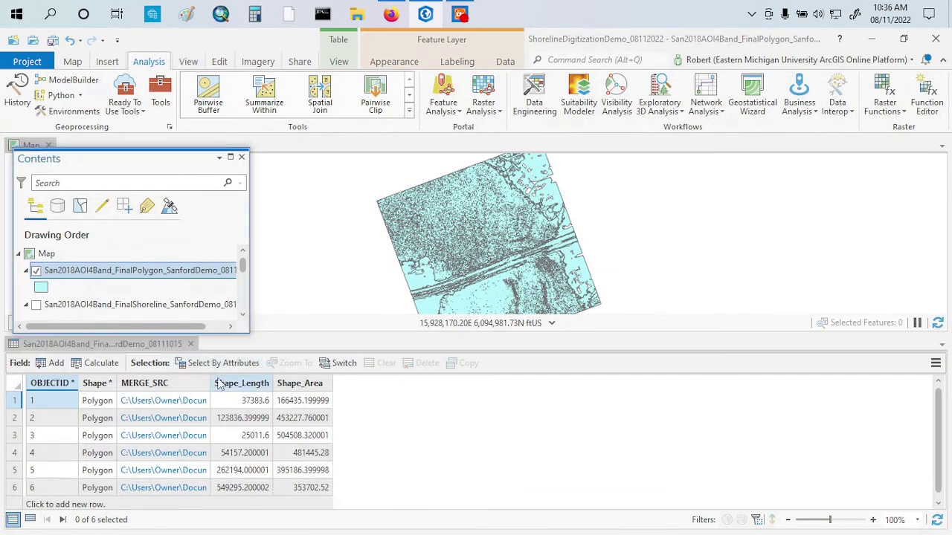
pyautogui.moveTo(212, 383); pyautogui.dragTo(805, 383)
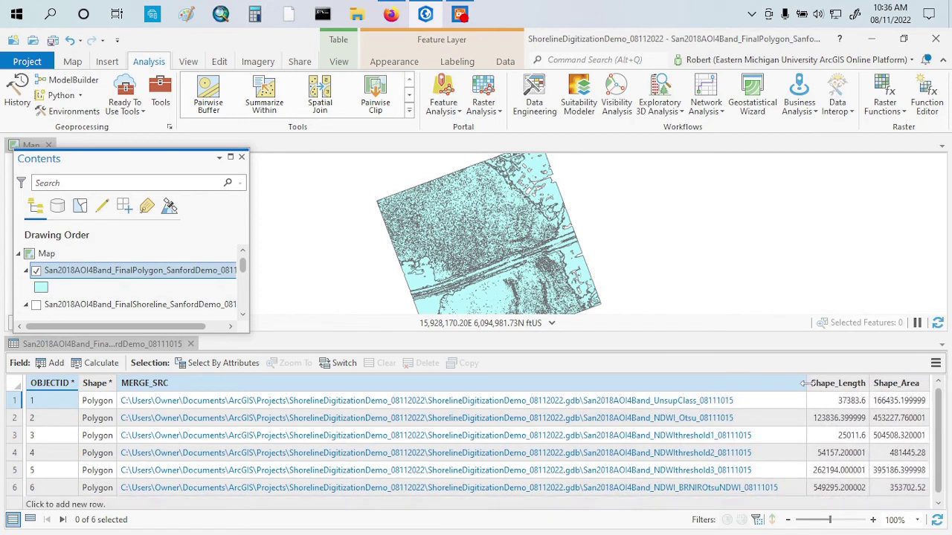
pyautogui.click(15, 403)
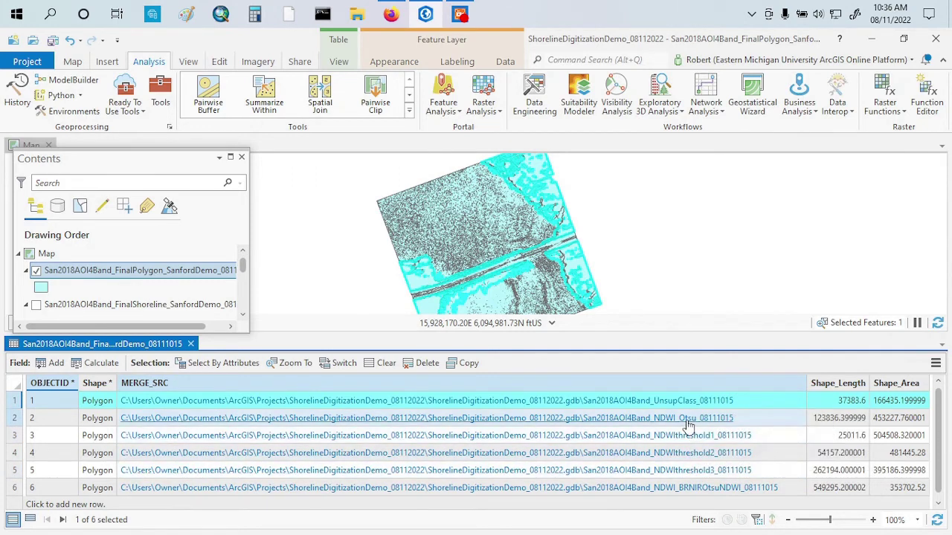
pyautogui.click(712, 492)
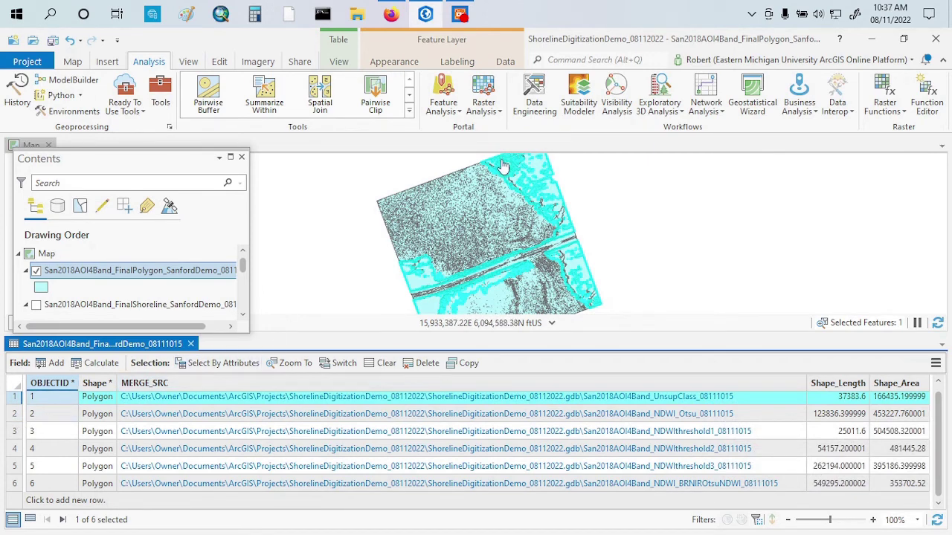
# Step: Inspect the map, then select the row 6 NDWI_BRNIROtsuNDWI record instead of UnsupClass
pyautogui.scroll(3, 503, 167)
pyautogui.scroll(4, 504, 167)
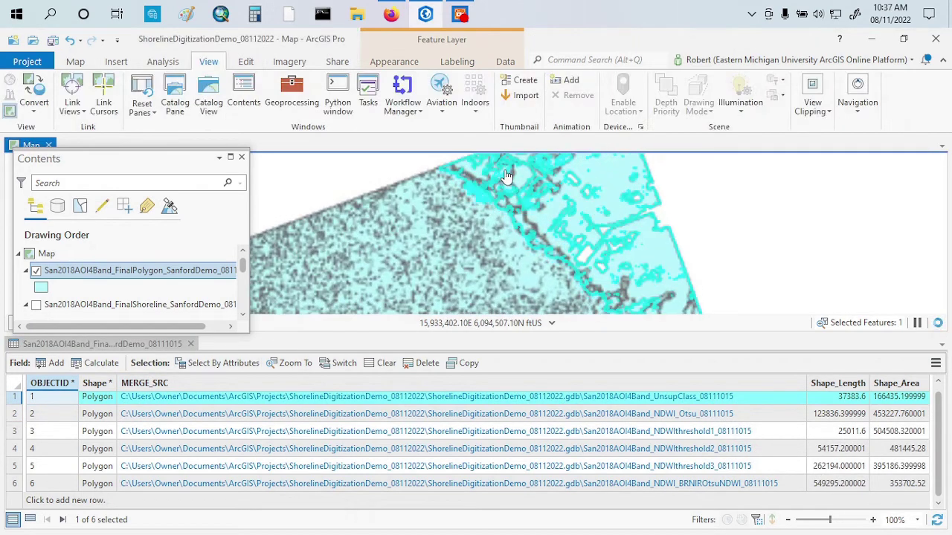
pyautogui.scroll(-3, 505, 219)
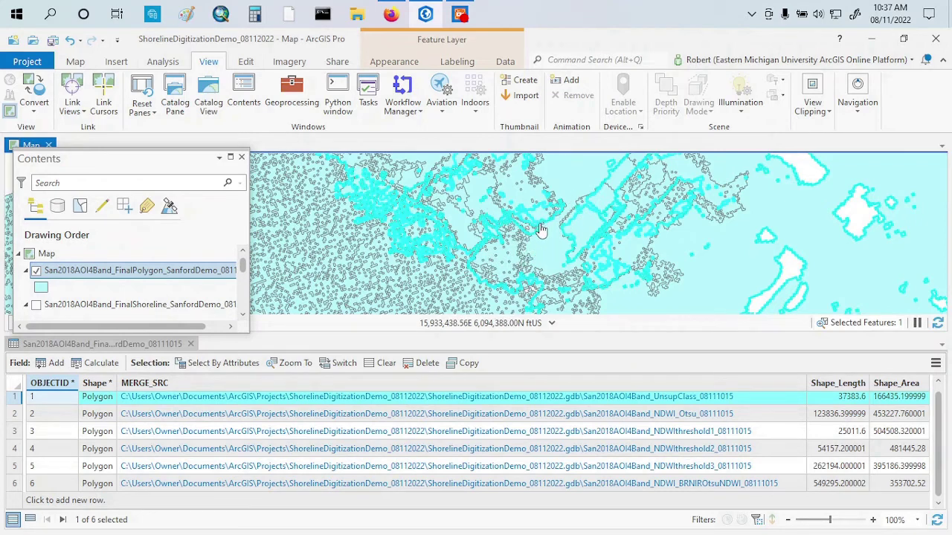
pyautogui.click(14, 484)
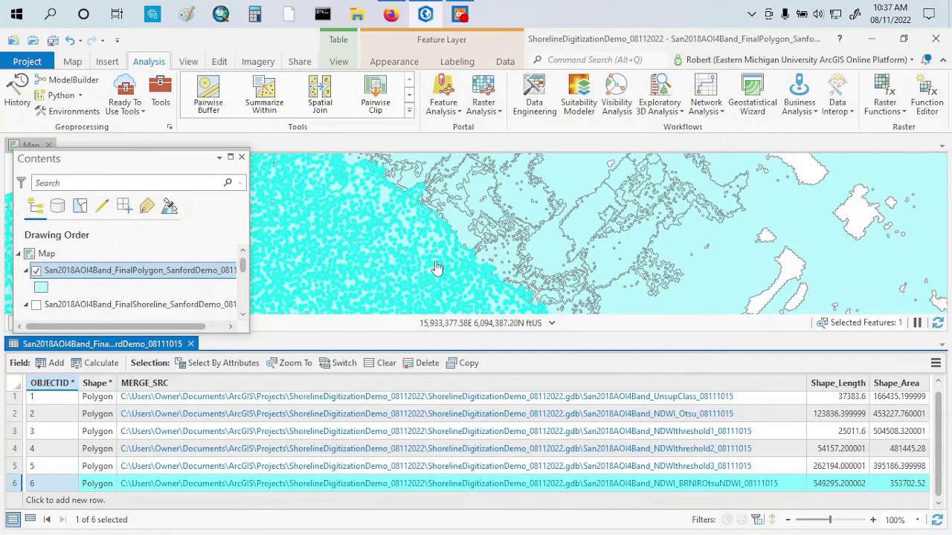
pyautogui.scroll(-2, 406, 279)
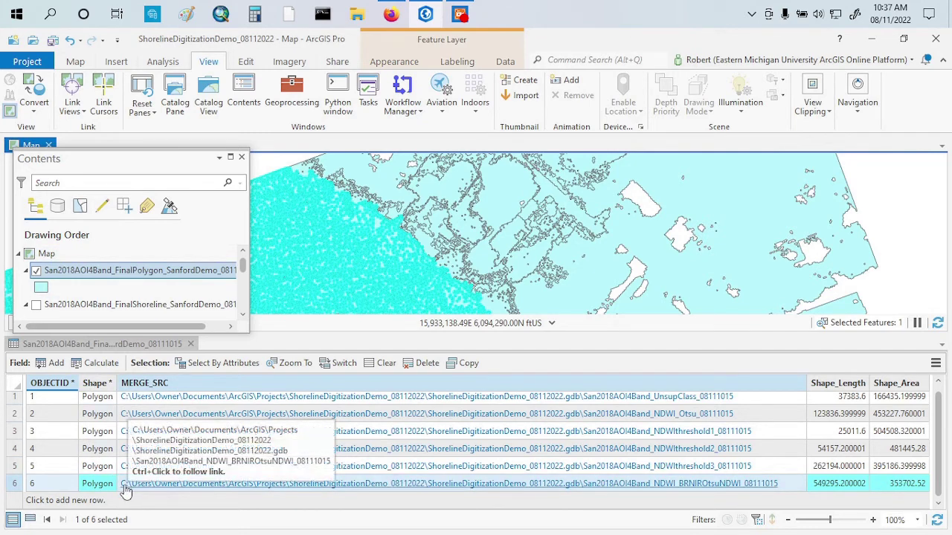
# Step: Make a new layer from the selected BRNIROtsuNDWI polygon and hide the original polygon layer
pyautogui.rightClick(141, 272)
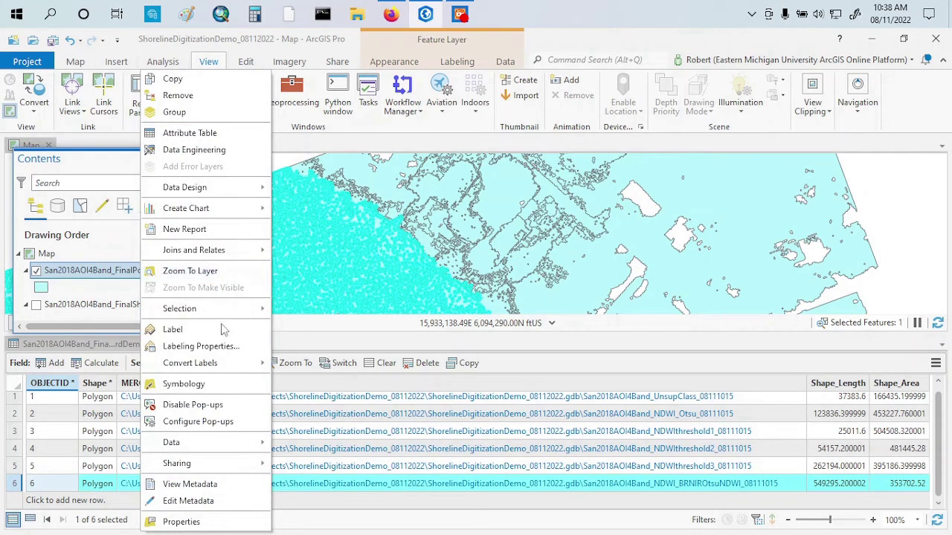
pyautogui.moveTo(253, 309)
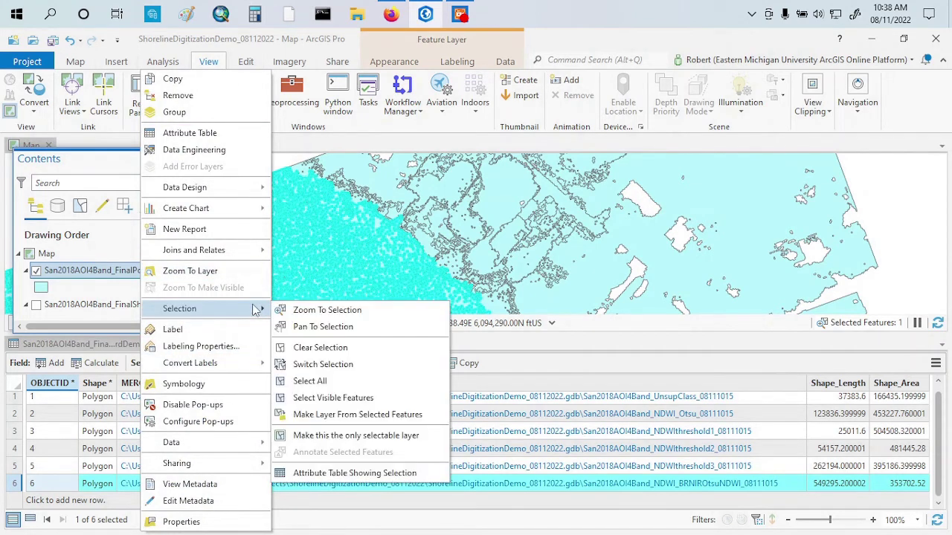
pyautogui.click(356, 417)
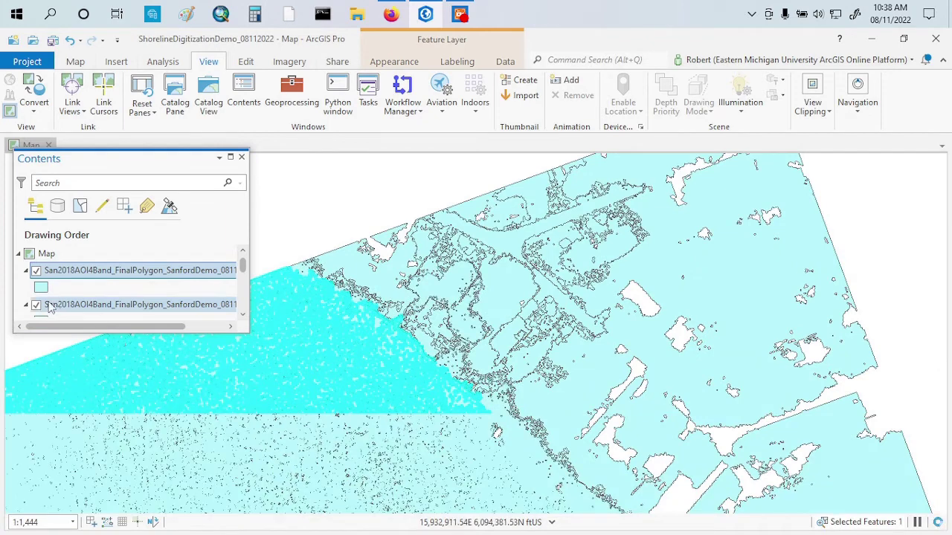
pyautogui.click(36, 305)
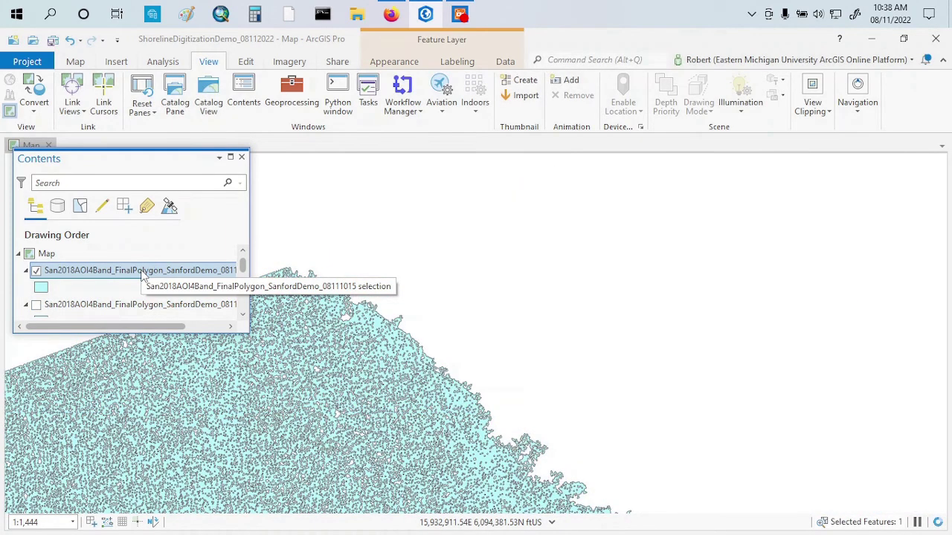
# Step: Zoom the map to the full selection layer and widen the Contents pane to show names
pyautogui.rightClick(142, 275)
pyautogui.moveTo(143, 276)
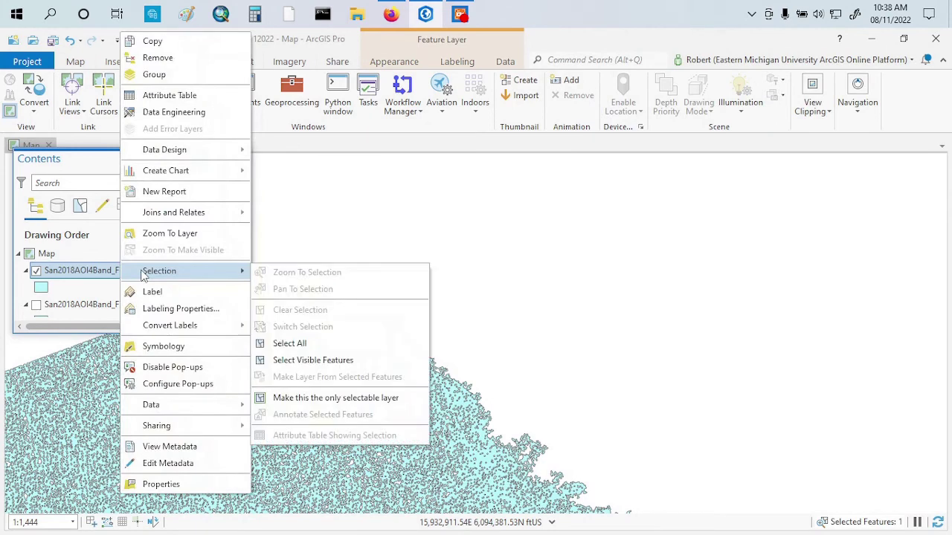
pyautogui.click(206, 237)
pyautogui.moveTo(250, 315); pyautogui.dragTo(337, 317)
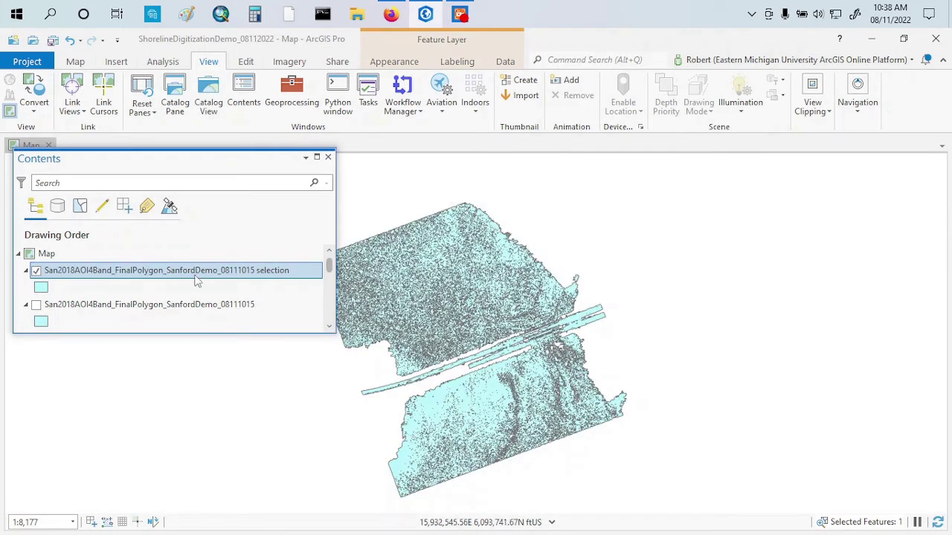
# Step: Open the Buffer tool with the polygon selection layer as its input features
pyautogui.click(297, 85)
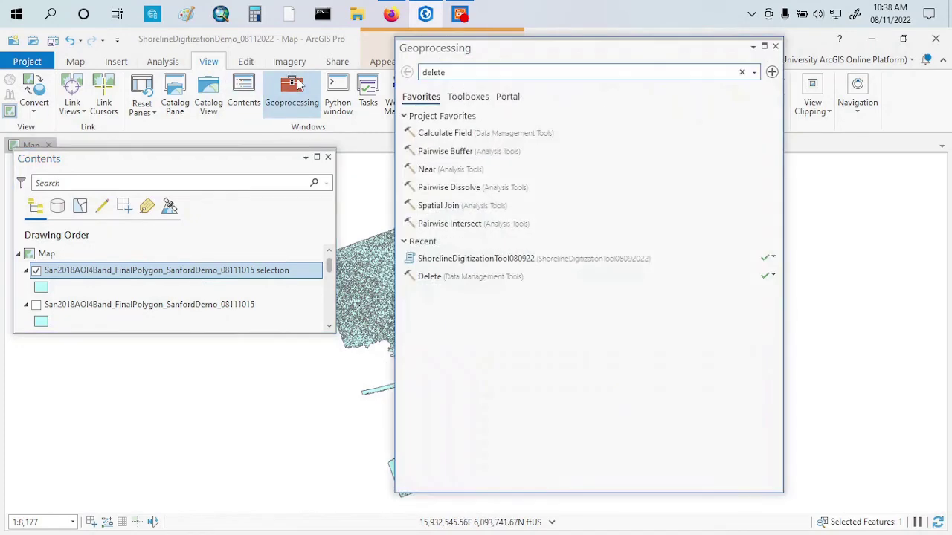
pyautogui.click(463, 72)
pyautogui.write('buffer')
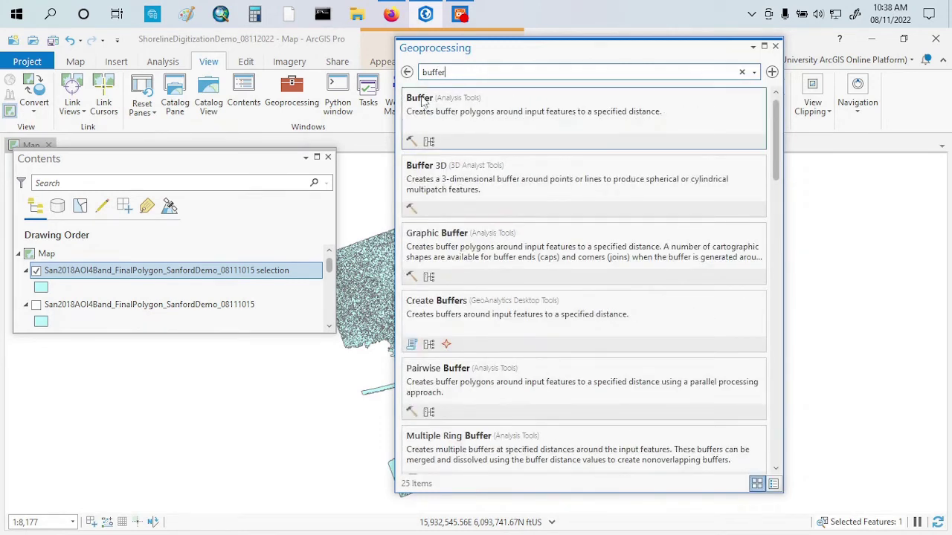
pyautogui.click(423, 100)
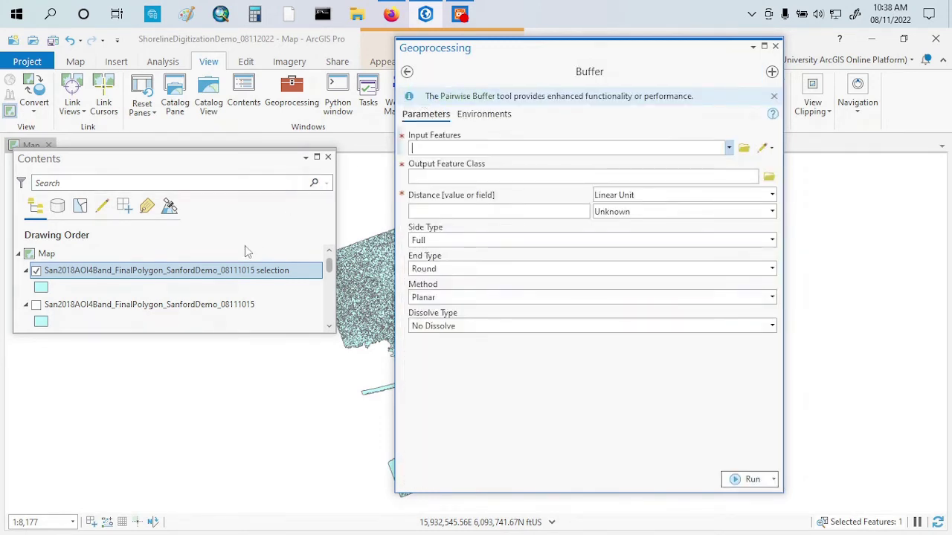
pyautogui.moveTo(120, 276); pyautogui.dragTo(519, 147)
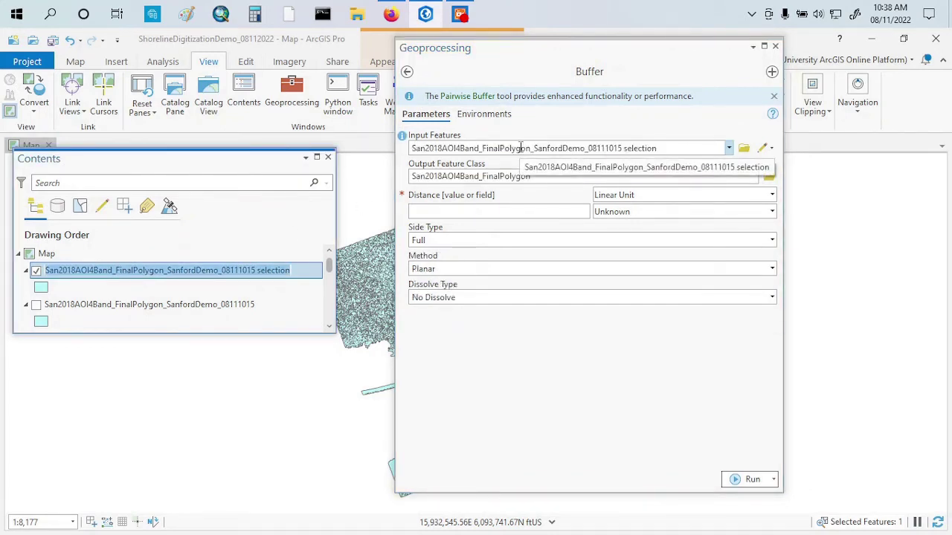
# Step: Name the output San2018AOI4Band_FinalPolygon_buffer5m, set a 5 Meters distance, and run the buffer
pyautogui.click(548, 174)
pyautogui.write('_buffer5m')
pyautogui.click(560, 211)
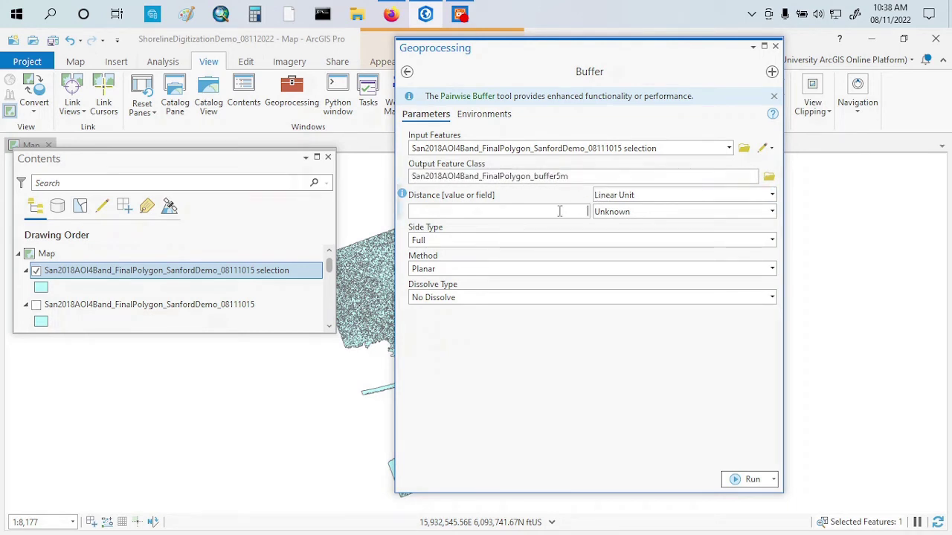
pyautogui.write('5')
pyautogui.click(771, 212)
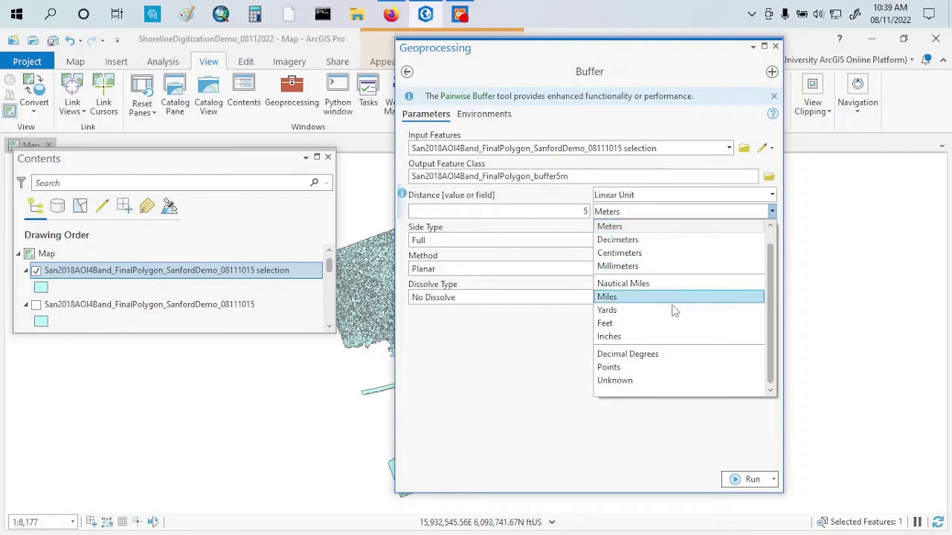
pyautogui.click(670, 230)
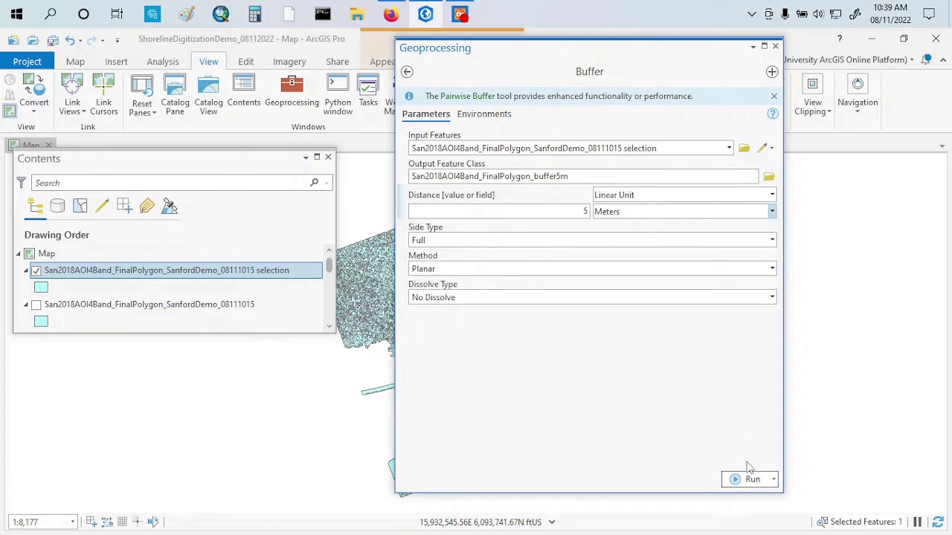
pyautogui.click(751, 480)
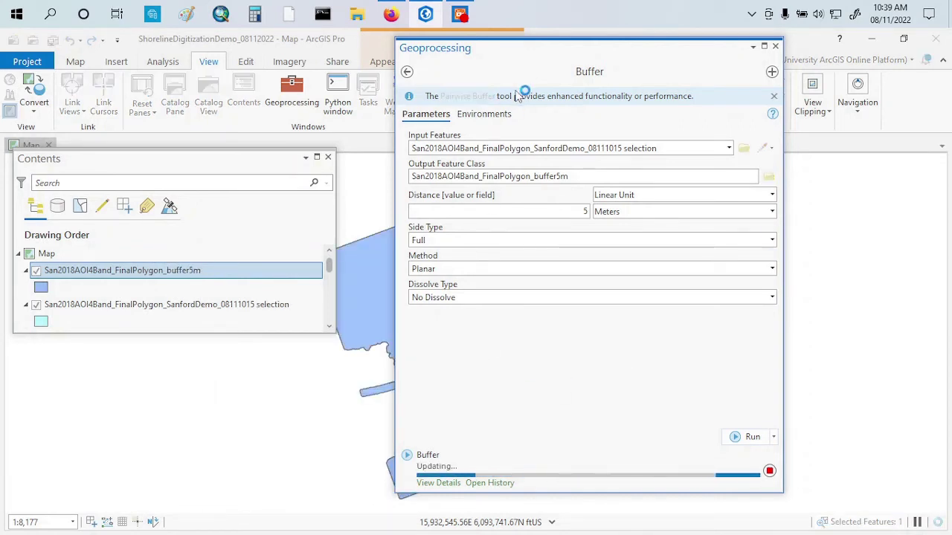
pyautogui.moveTo(526, 53); pyautogui.dragTo(678, 66)
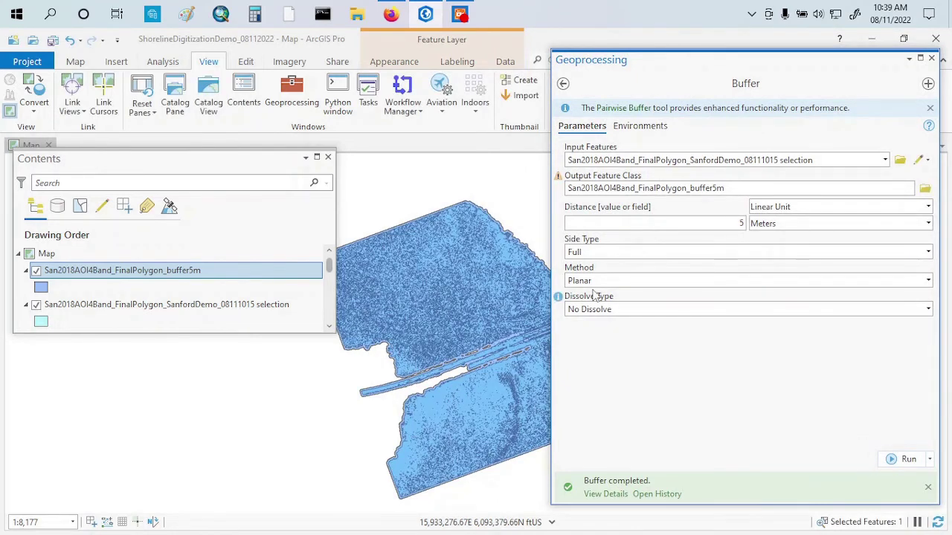
pyautogui.click(41, 311)
# Step: Buffer the buffer5m layer by -5 meters into San2018AOI4Band_FinalPolygon_bufferneg5m
pyautogui.click(36, 304)
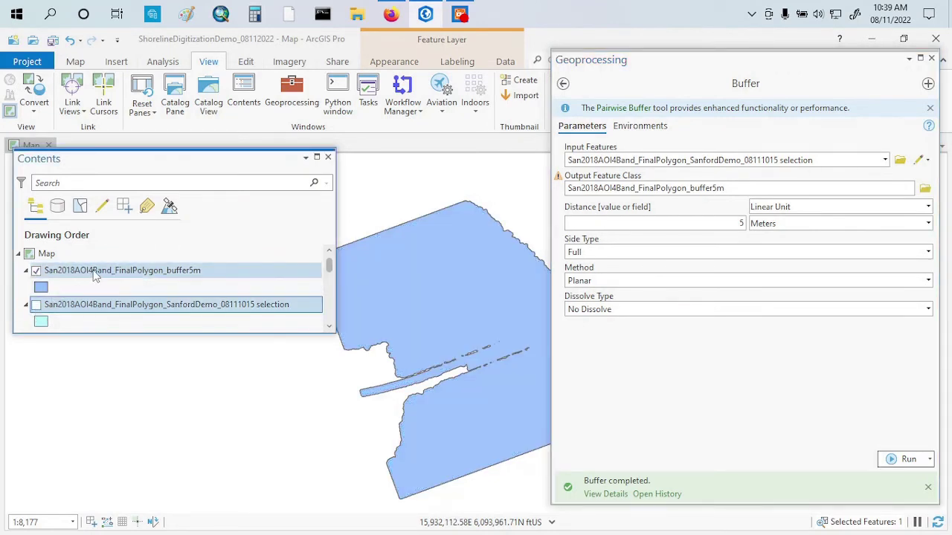
pyautogui.moveTo(95, 275); pyautogui.dragTo(364, 277)
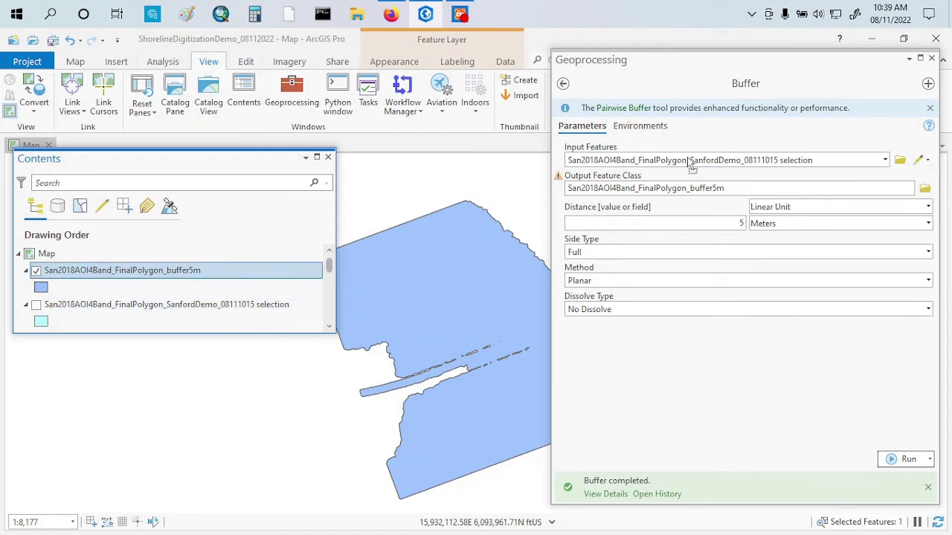
pyautogui.moveTo(690, 164); pyautogui.dragTo(690, 163)
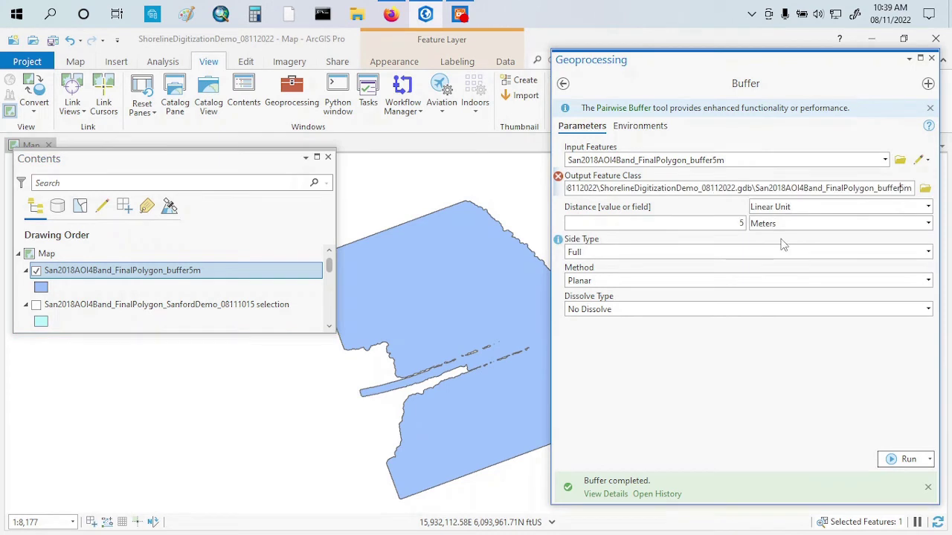
pyautogui.write('neg')
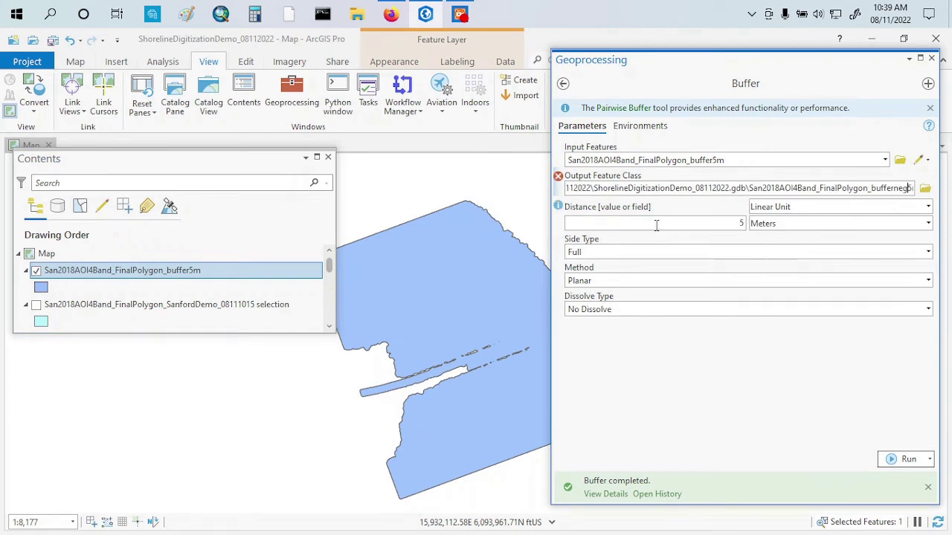
pyautogui.click(690, 222)
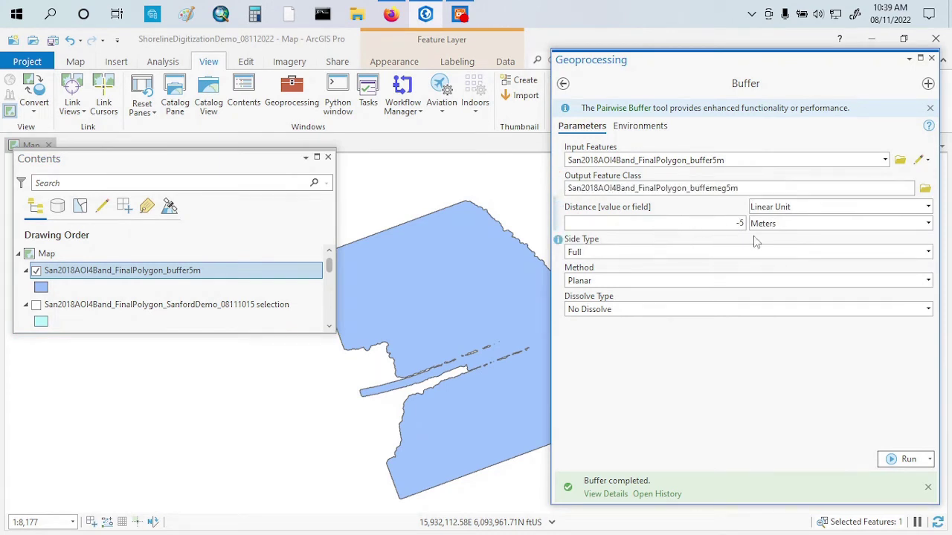
pyautogui.click(900, 461)
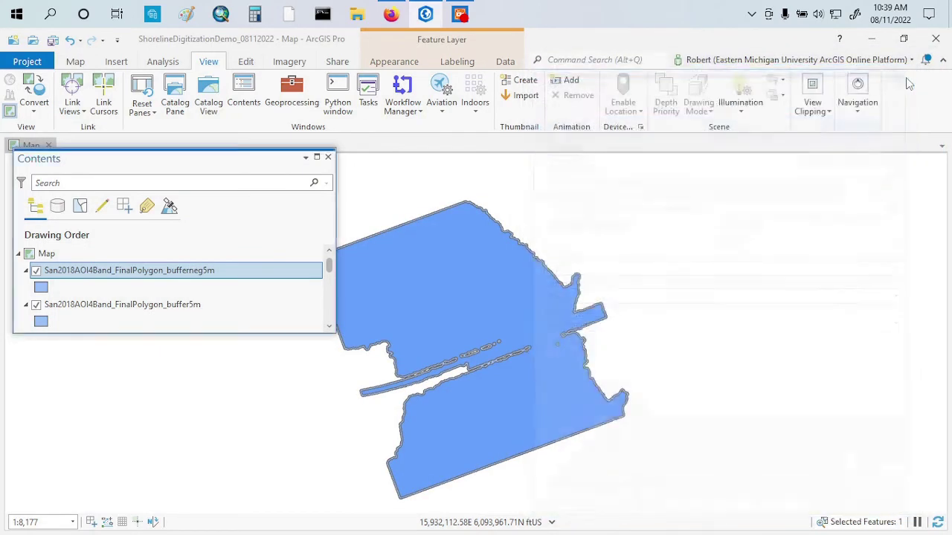
# Step: Hide the buffer5m layer and open the bufferneg5m attribute table, showing BUFF_DIST -5
pyautogui.click(931, 58)
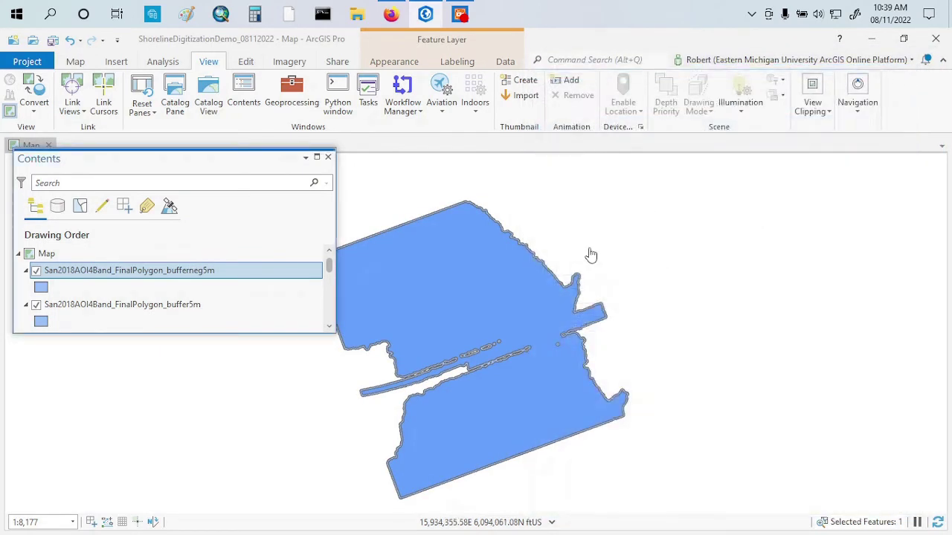
pyautogui.click(36, 305)
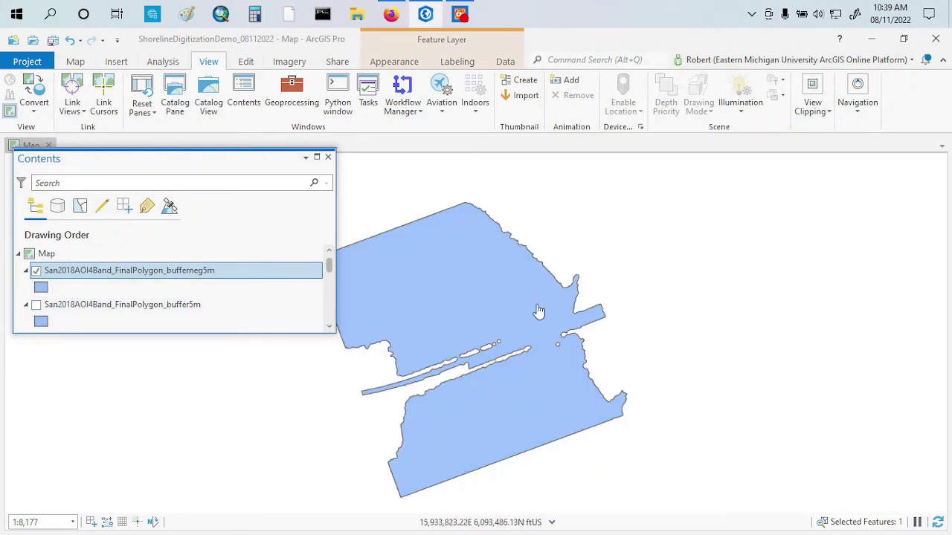
pyautogui.moveTo(531, 272); pyautogui.dragTo(637, 267)
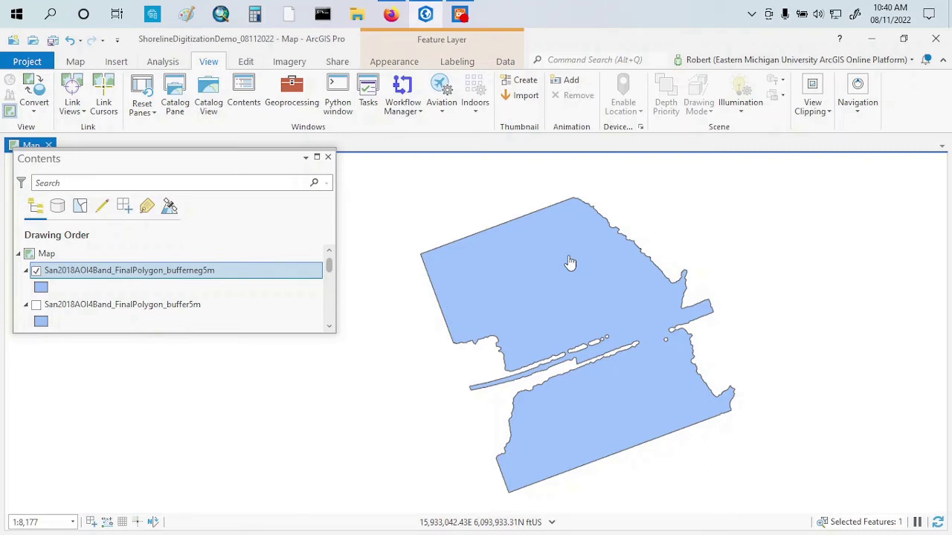
pyautogui.rightClick(160, 274)
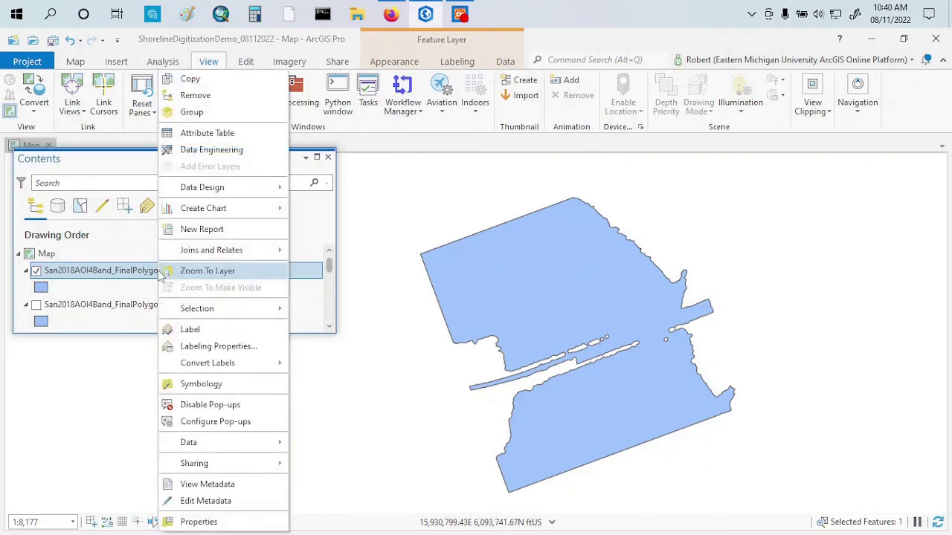
pyautogui.click(232, 135)
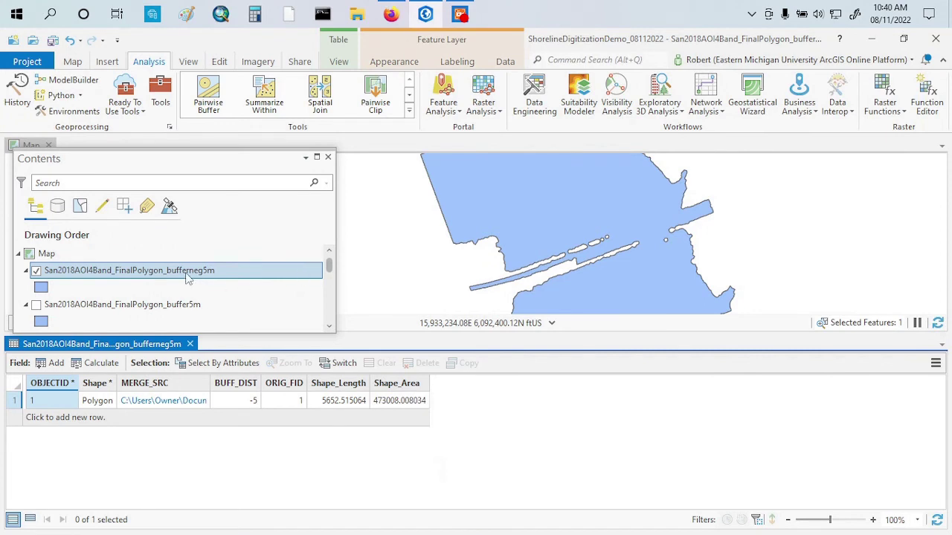
pyautogui.moveTo(610, 197); pyautogui.dragTo(596, 288)
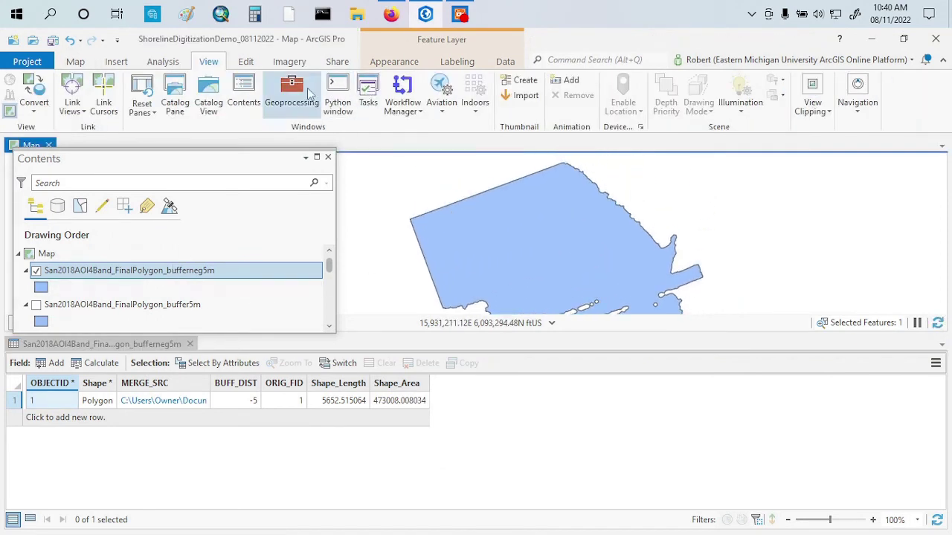
# Step: Convert bufferneg5m into the line layer San2018AOI4Band_FinalPolygon1 with Polygon To Line
pyautogui.click(294, 93)
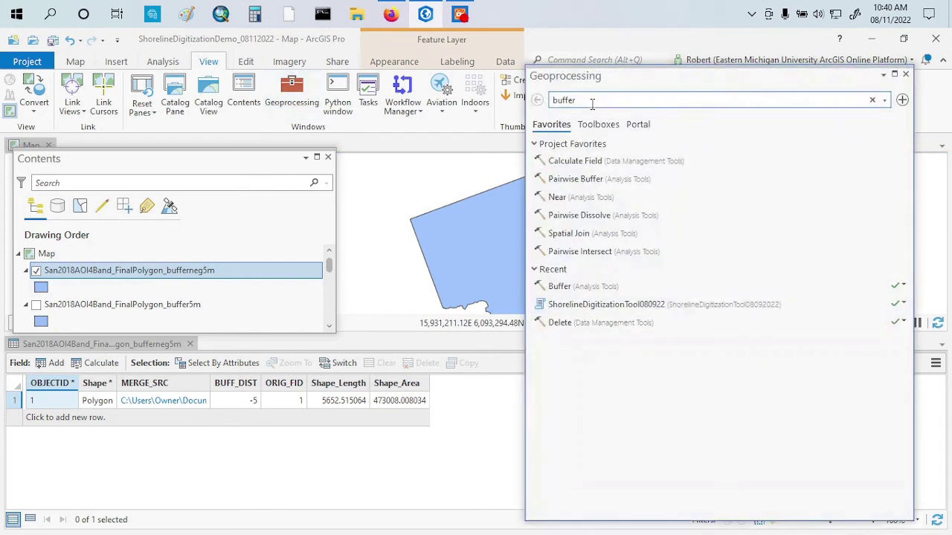
pyautogui.click(592, 104)
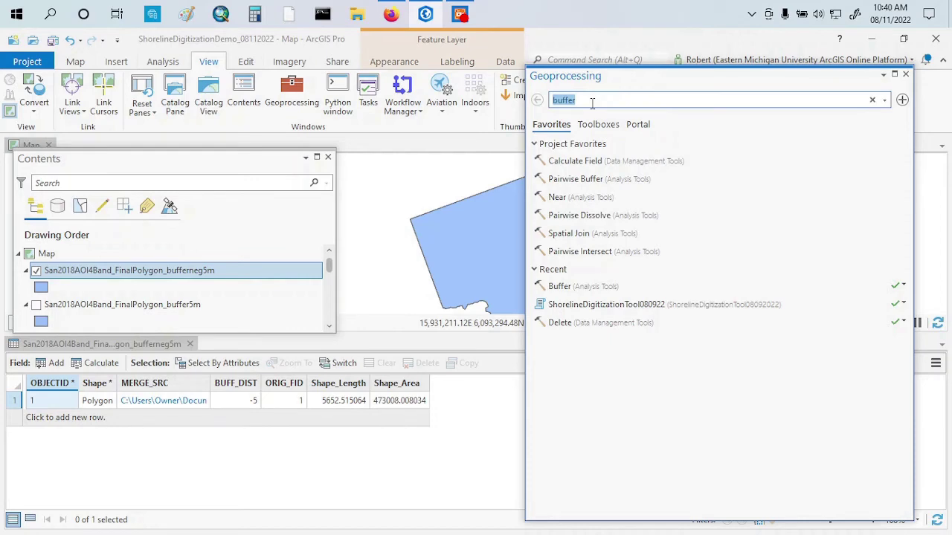
pyautogui.write('polygon to line')
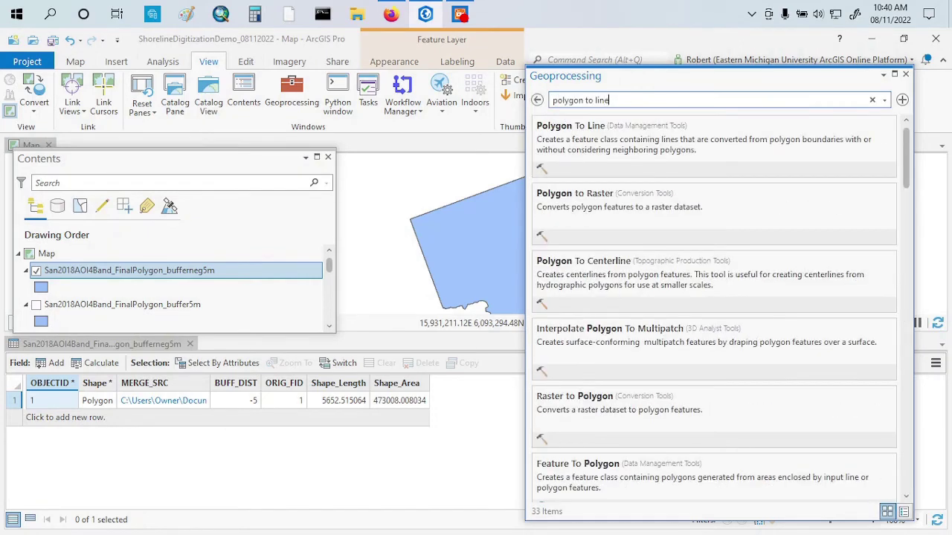
pyautogui.click(582, 132)
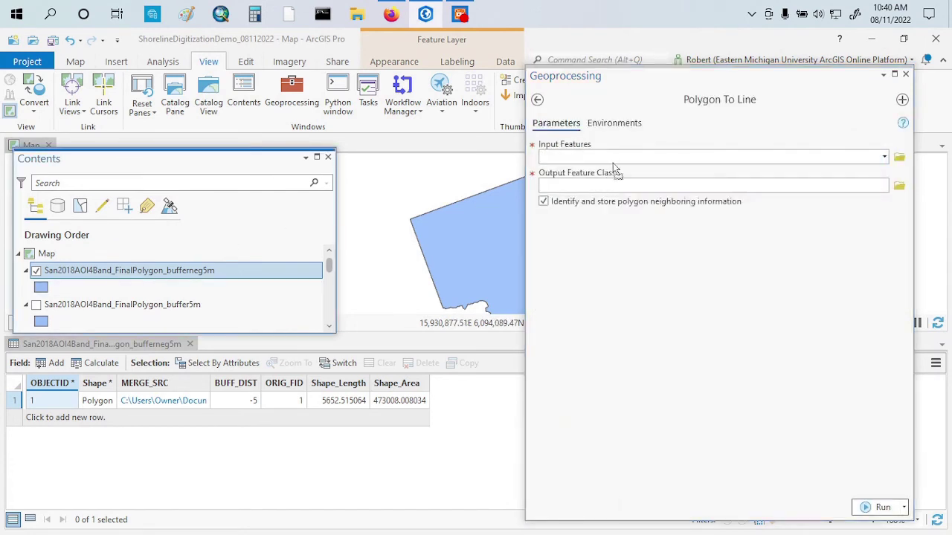
pyautogui.moveTo(615, 170); pyautogui.dragTo(618, 157)
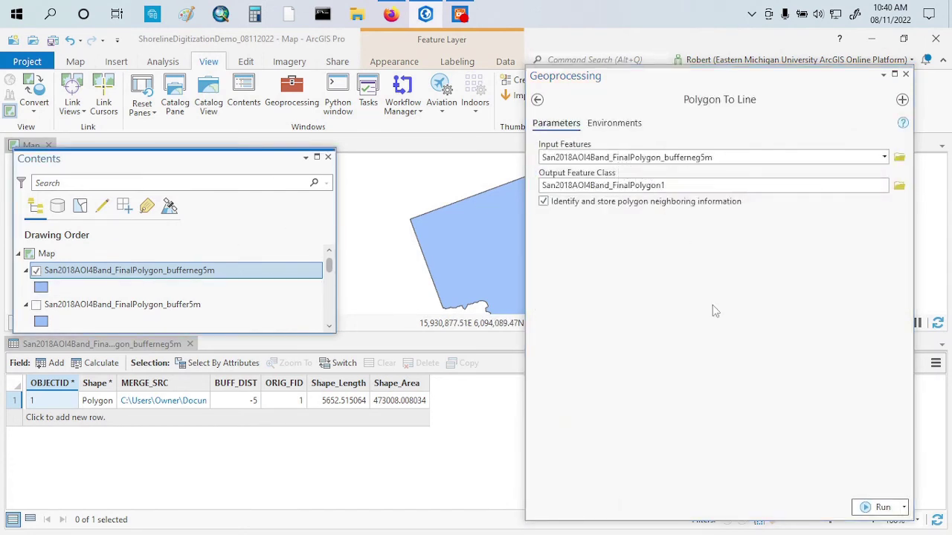
pyautogui.click(870, 506)
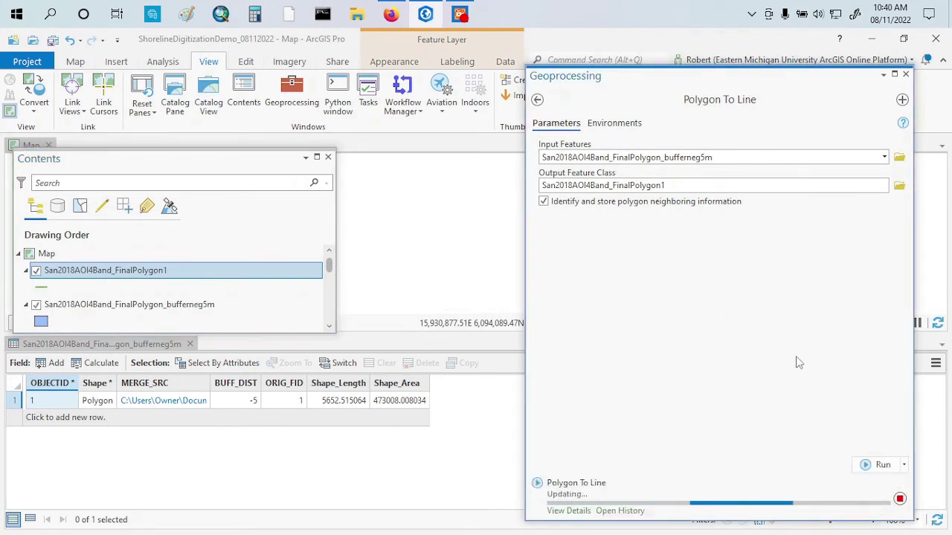
pyautogui.click(906, 75)
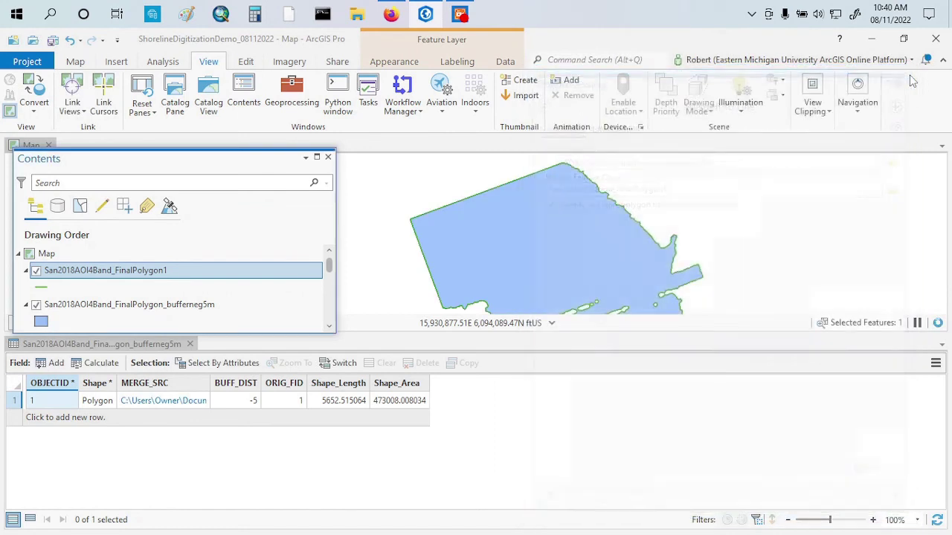
# Step: Hide the bufferneg5m polygon layer in Contents
pyautogui.click(35, 304)
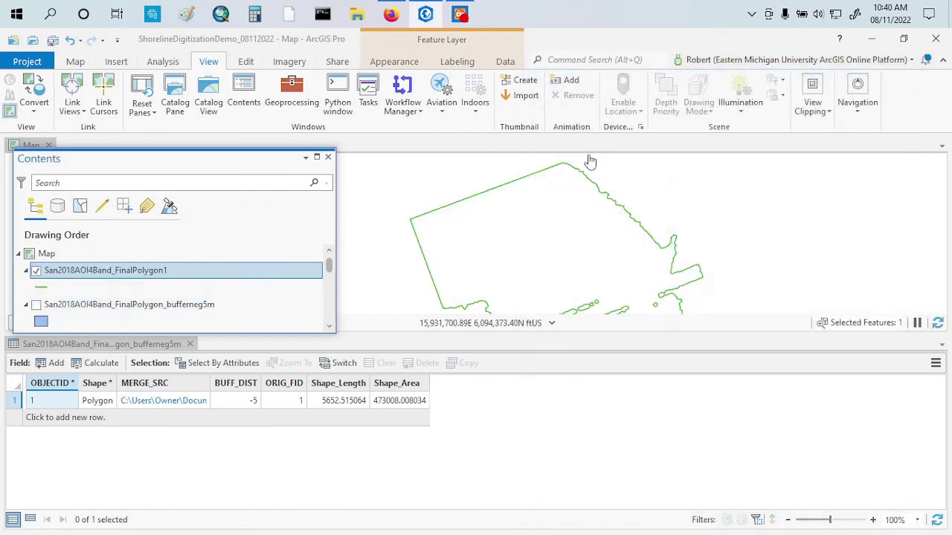
pyautogui.scroll(-5, 183, 282)
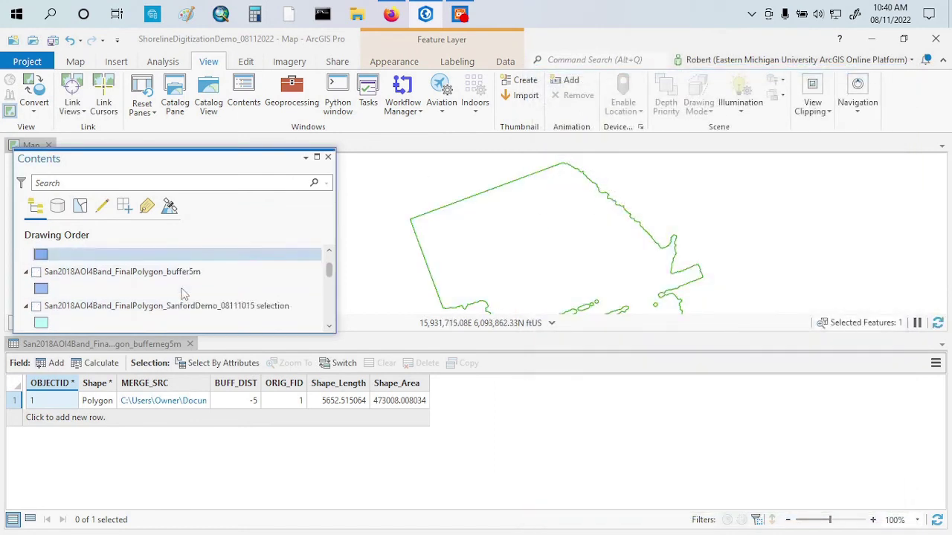
pyautogui.scroll(5, 184, 293)
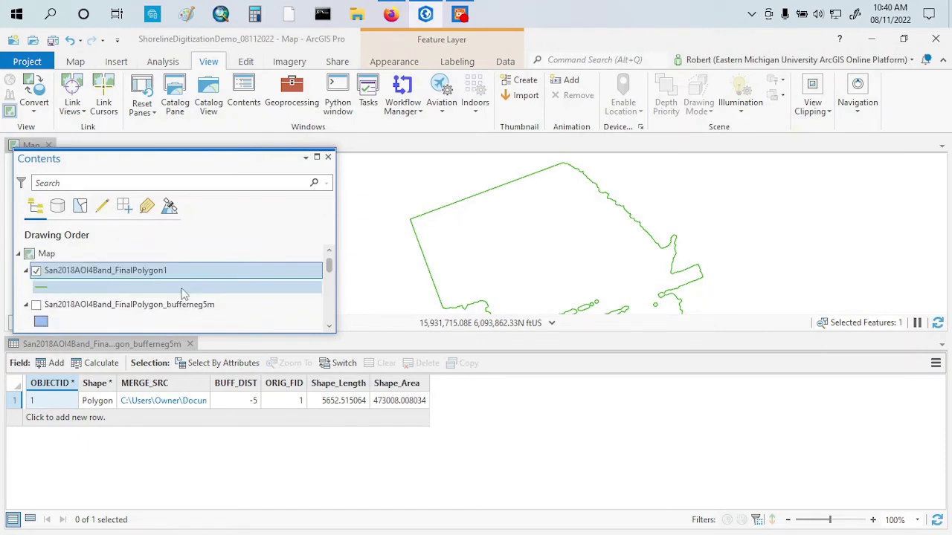
# Step: Add San2018AOI4Band.tif from Data > SanfordLake4Band to the map
pyautogui.click(75, 62)
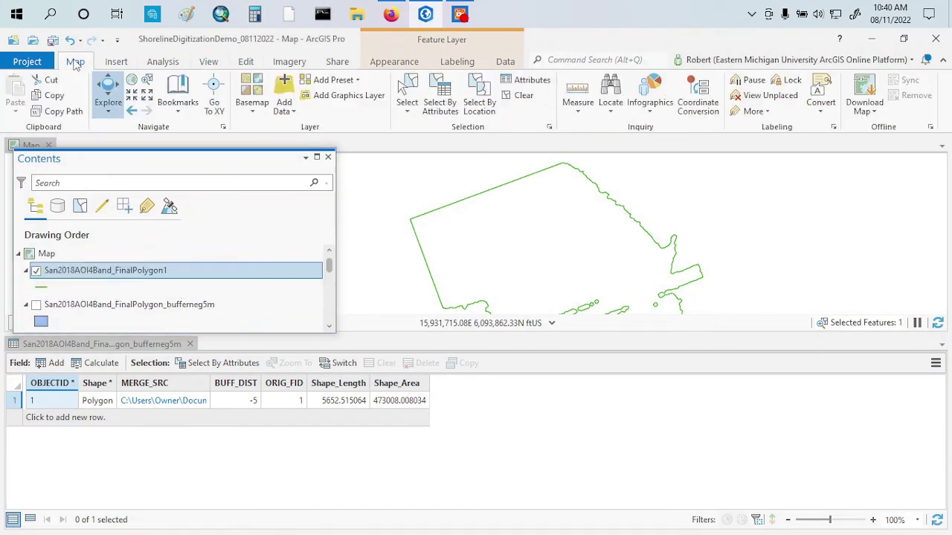
pyautogui.click(284, 88)
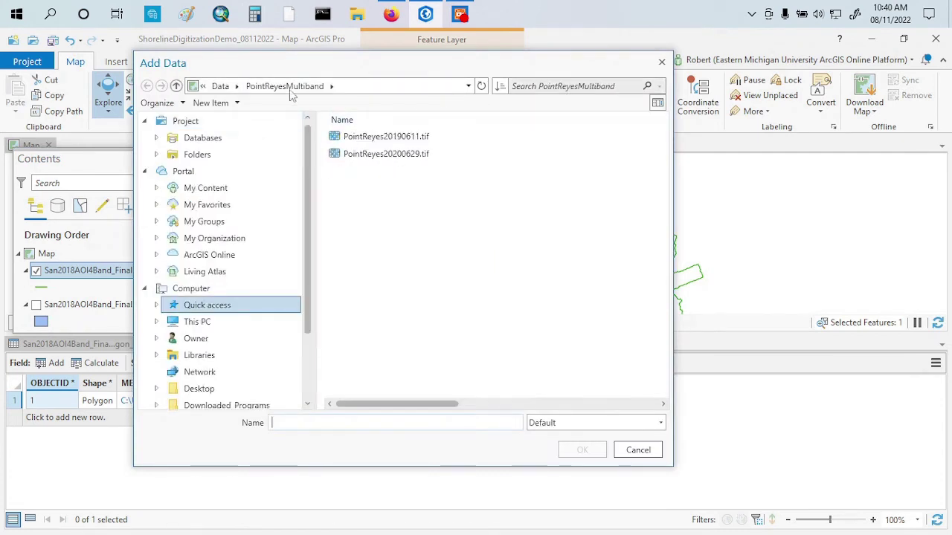
pyautogui.click(221, 86)
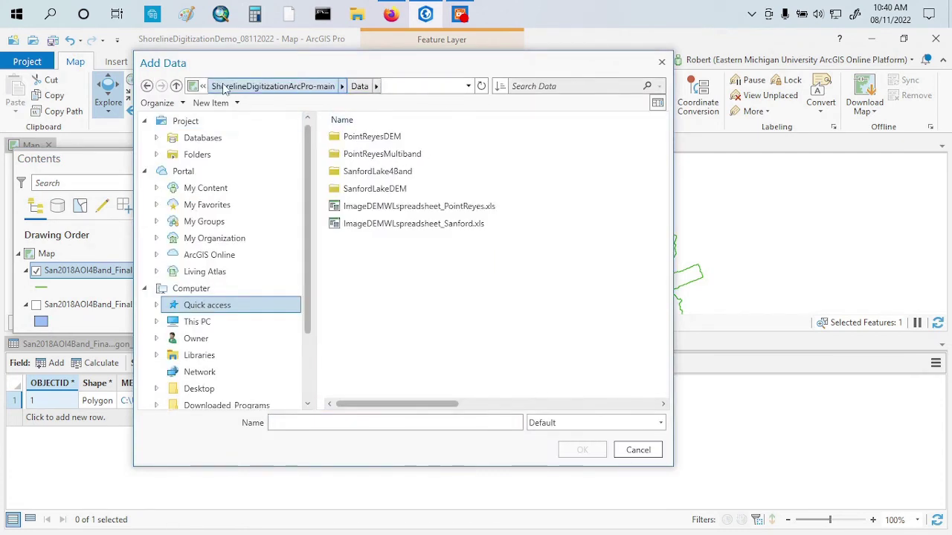
pyautogui.doubleClick(357, 172)
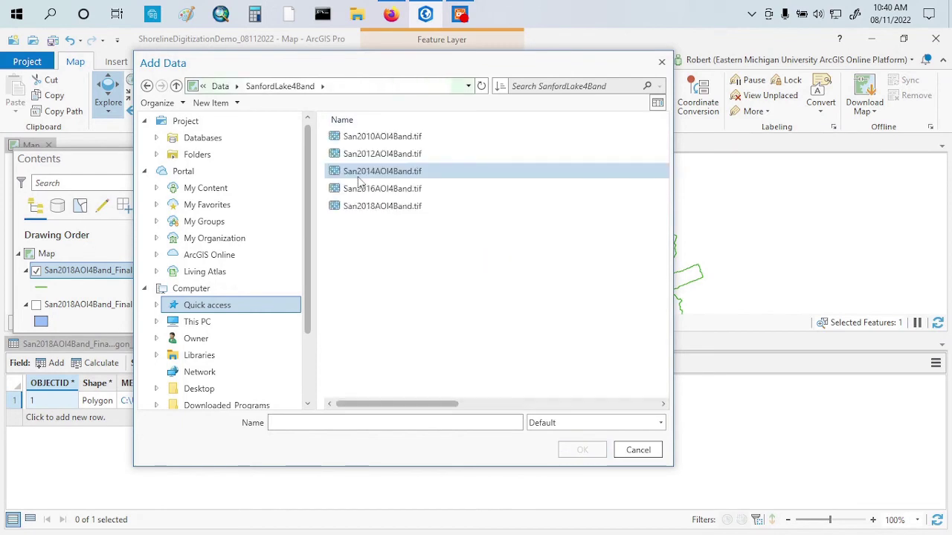
pyautogui.click(385, 209)
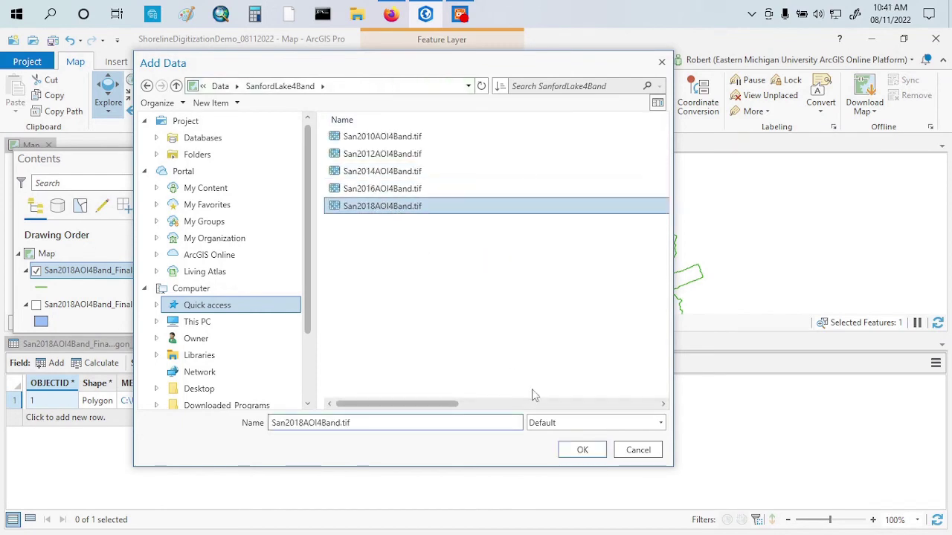
pyautogui.click(583, 450)
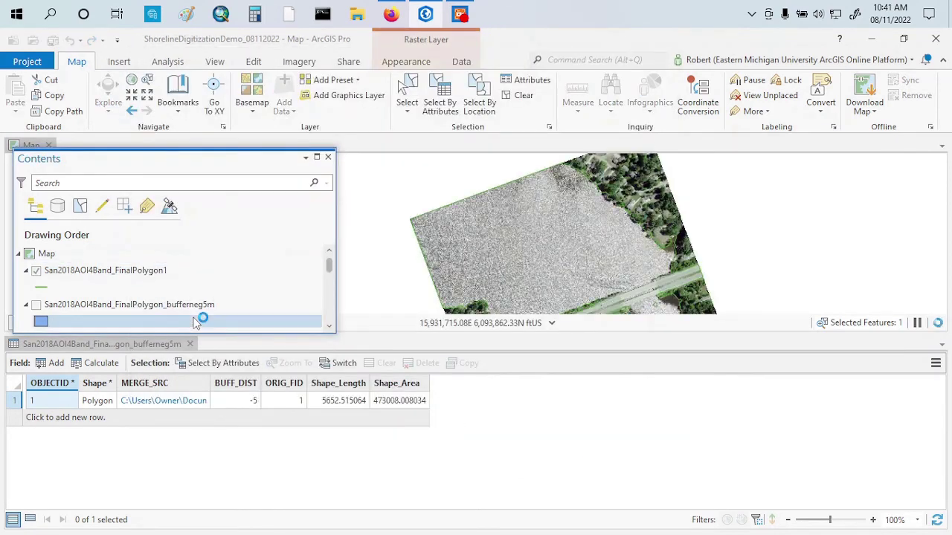
# Step: Zoom in and pan along the shoreline to check how it fits the 2018 image
pyautogui.scroll(1, 629, 227)
pyautogui.scroll(1, 624, 192)
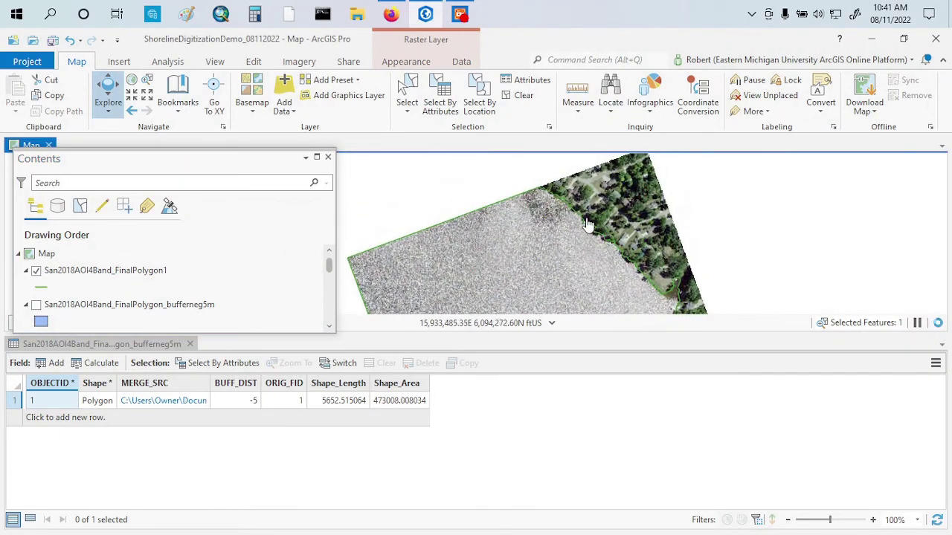
pyautogui.scroll(1, 588, 225)
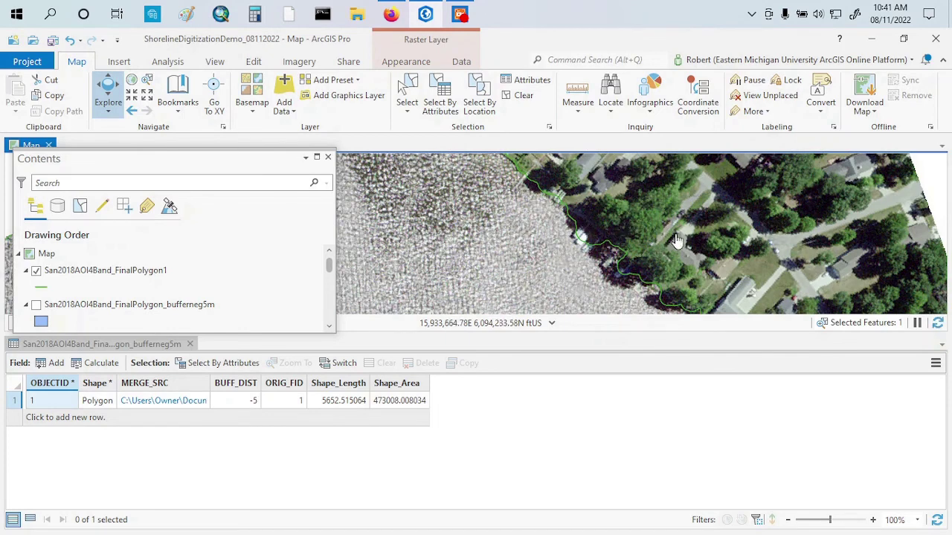
pyautogui.moveTo(678, 242); pyautogui.dragTo(640, 215)
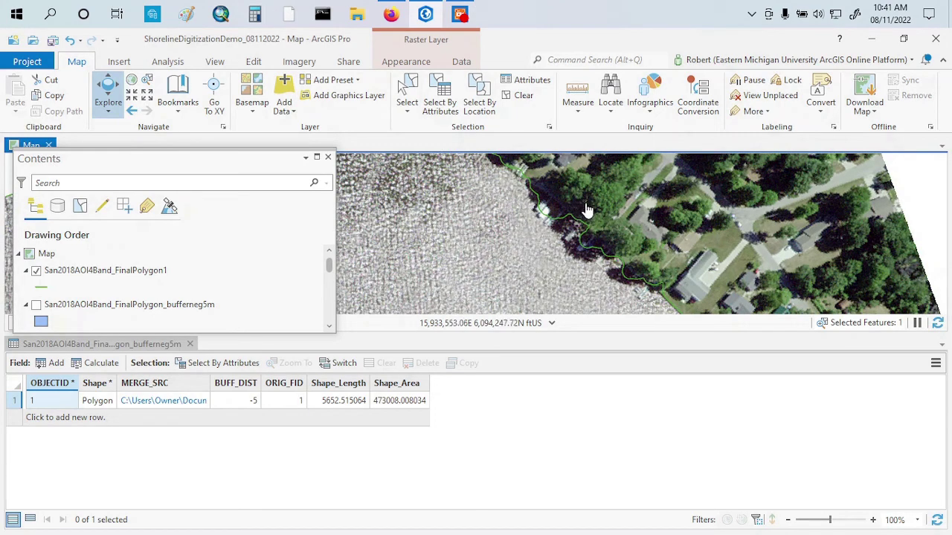
pyautogui.moveTo(649, 246); pyautogui.dragTo(649, 316)
pyautogui.moveTo(582, 212); pyautogui.dragTo(648, 298)
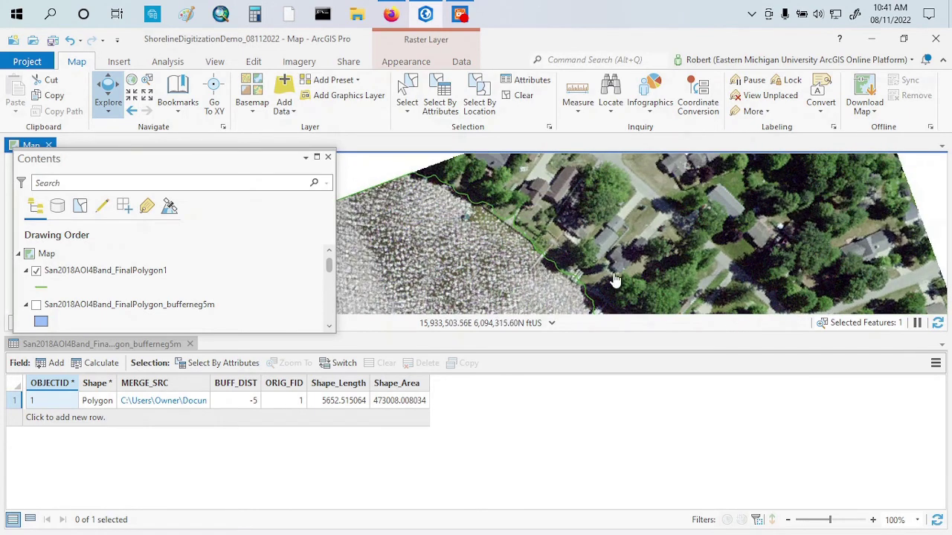
pyautogui.moveTo(529, 215); pyautogui.dragTo(560, 253)
pyautogui.scroll(1, 555, 236)
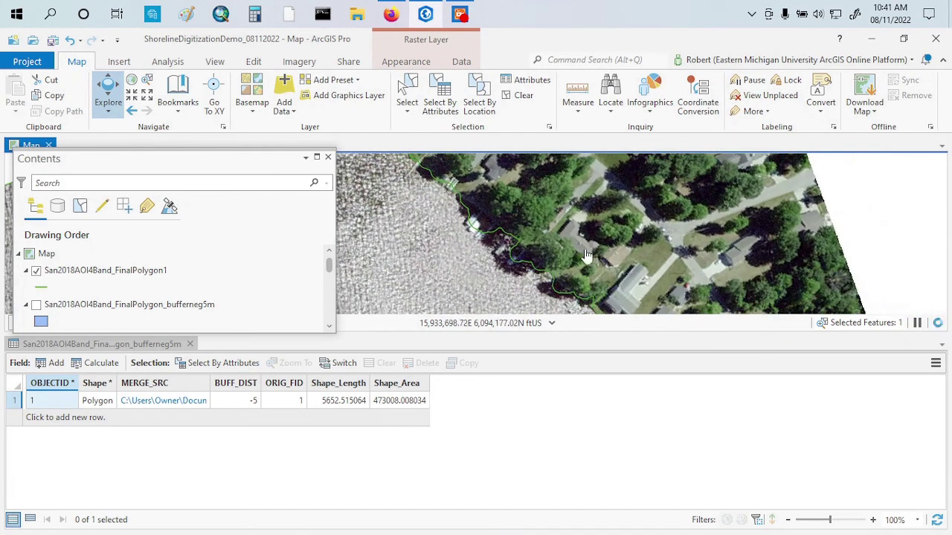
pyautogui.scroll(1, 584, 253)
pyautogui.scroll(1, 584, 253)
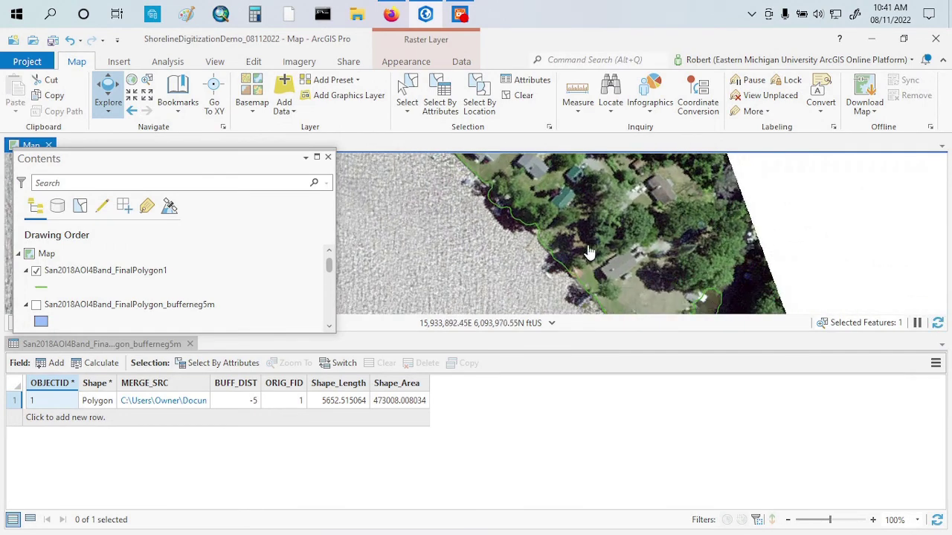
pyautogui.scroll(1, 610, 271)
# Step: Pan north to the houses, then select FinalPolygon1 and widen MERGE_SRC to read its source path
pyautogui.moveTo(606, 245); pyautogui.dragTo(538, 199)
pyautogui.moveTo(619, 294); pyautogui.dragTo(598, 168)
pyautogui.moveTo(512, 216); pyautogui.dragTo(558, 382)
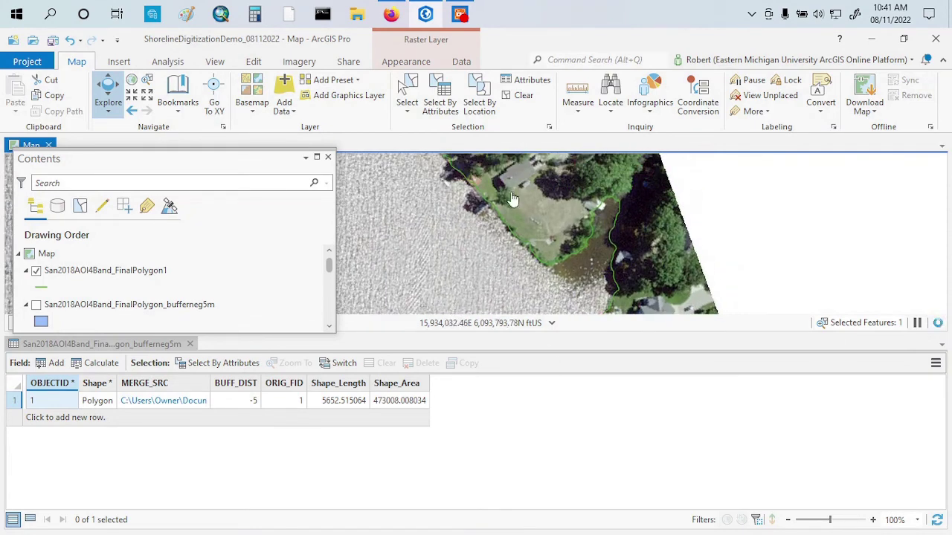
pyautogui.moveTo(512, 199); pyautogui.dragTo(594, 362)
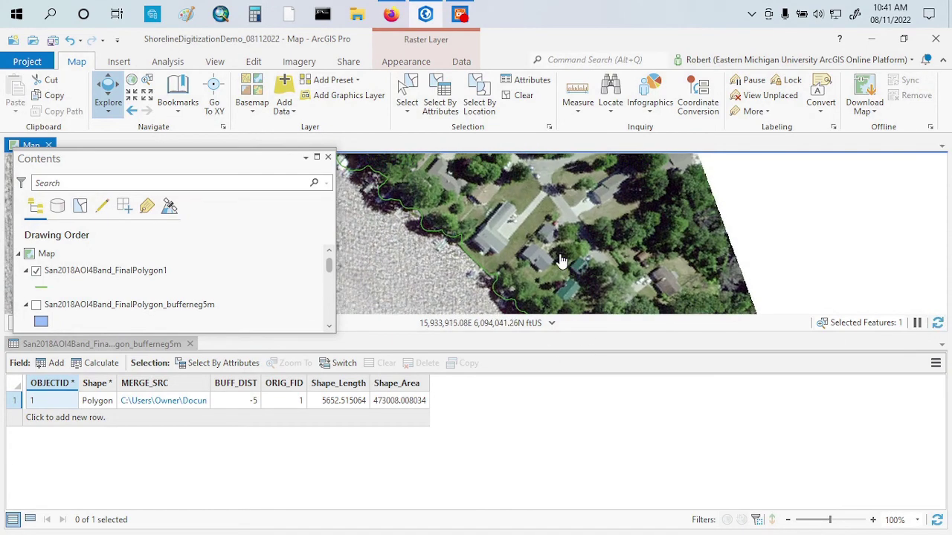
pyautogui.click(62, 270)
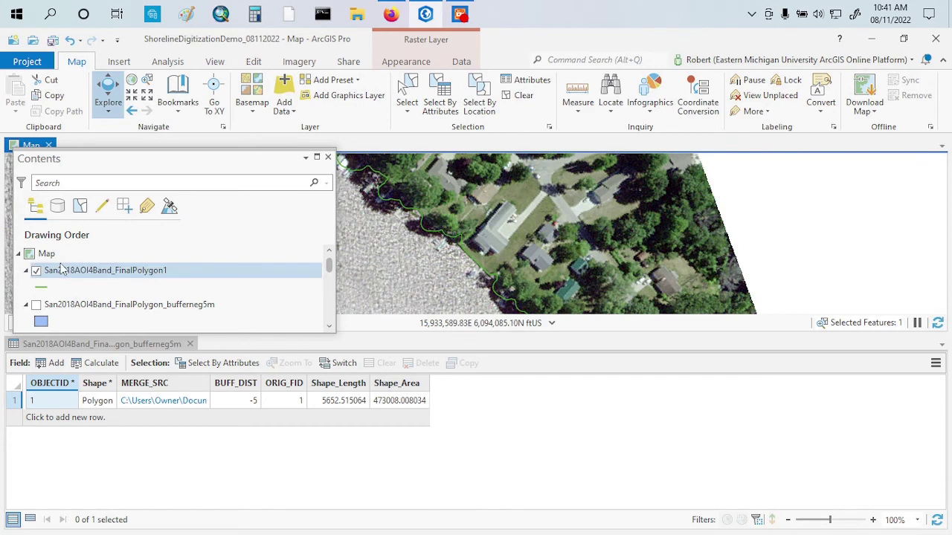
pyautogui.moveTo(212, 383); pyautogui.dragTo(801, 386)
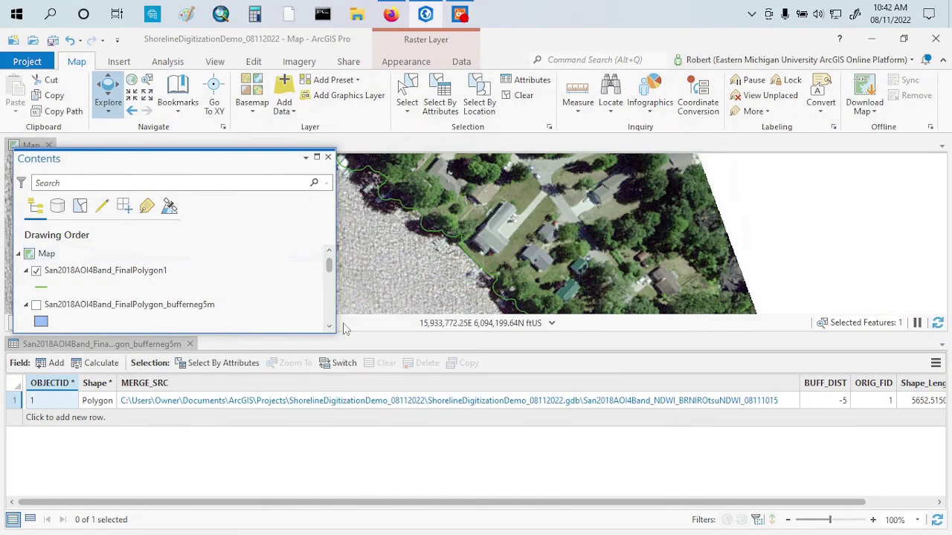
# Step: Show the FinalShoreline layer and hide San2018AOI4Band_FinalPolygon1
pyautogui.moveTo(335, 333); pyautogui.dragTo(331, 410)
pyautogui.scroll(-3, 143, 343)
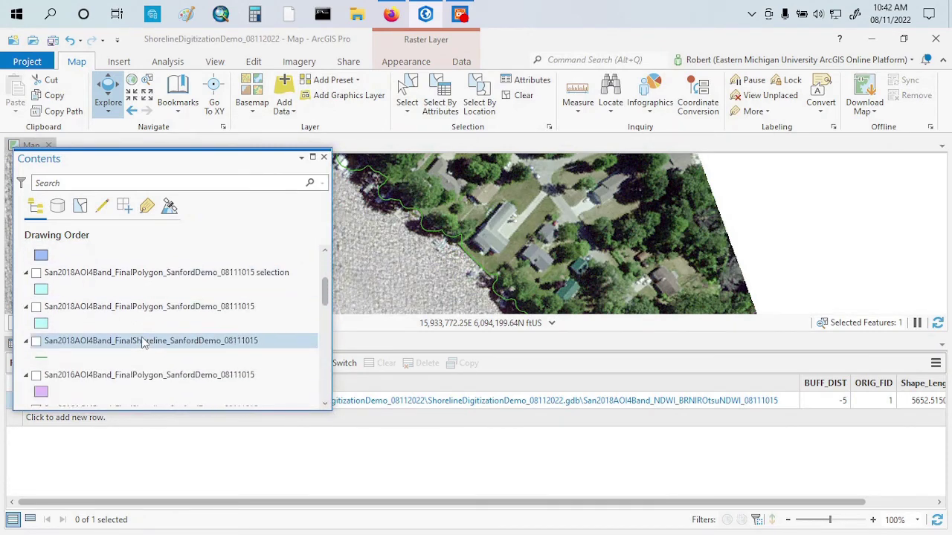
pyautogui.click(36, 341)
pyautogui.scroll(3, 94, 310)
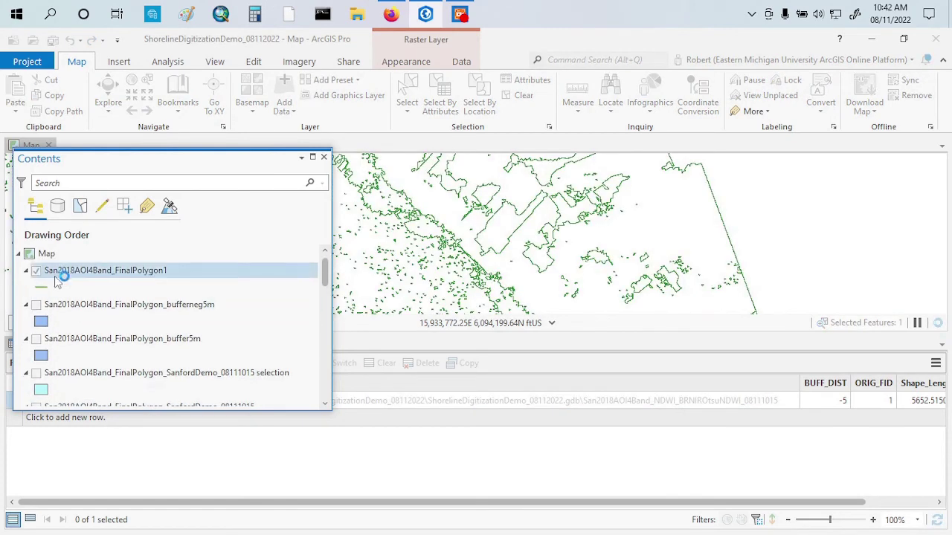
pyautogui.click(39, 272)
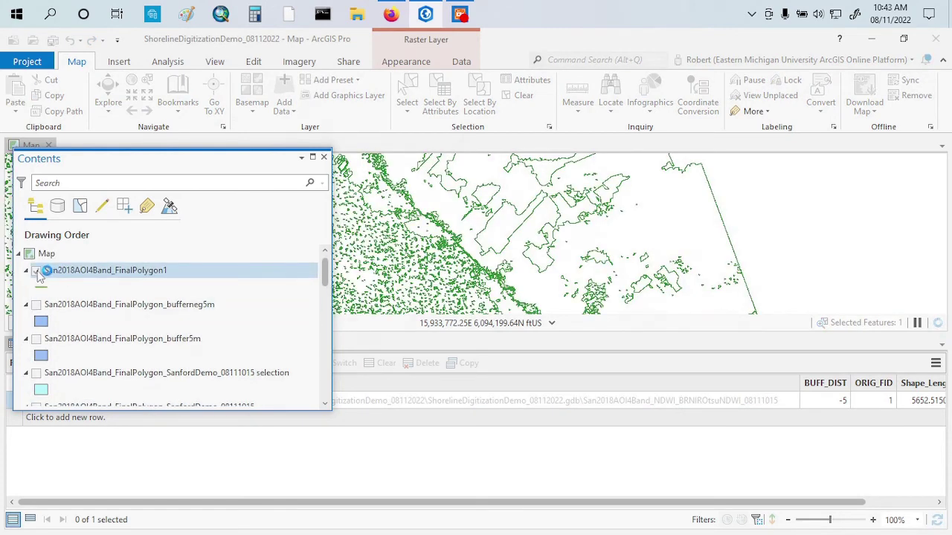
pyautogui.scroll(-3, 84, 335)
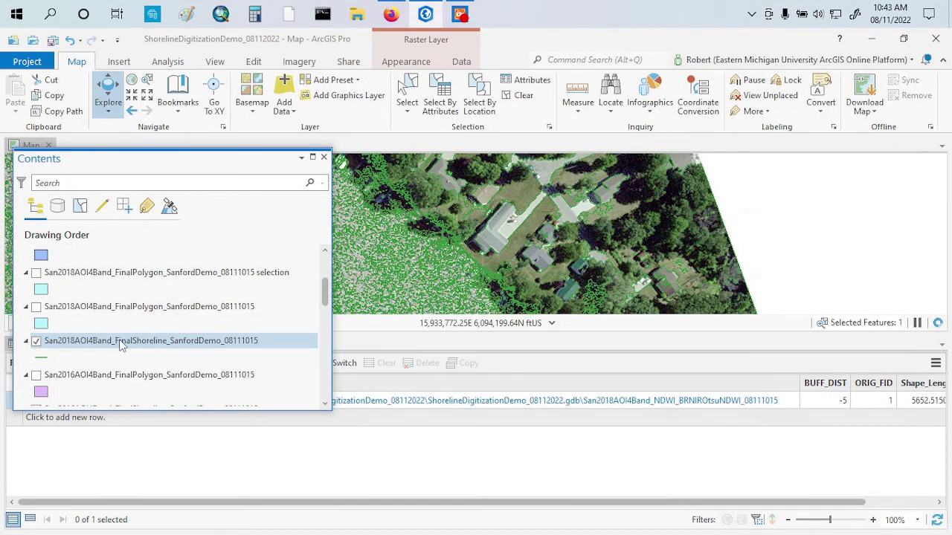
# Step: Open FinalShoreline's attribute table, widen MERGE_SRC, and select the UnsupClass shoreline in row 1
pyautogui.rightClick(122, 345)
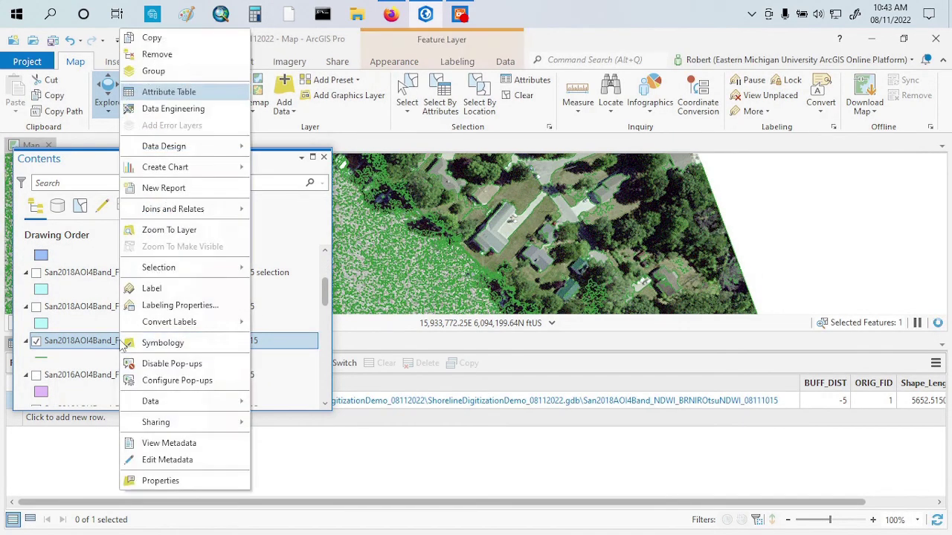
pyautogui.click(190, 93)
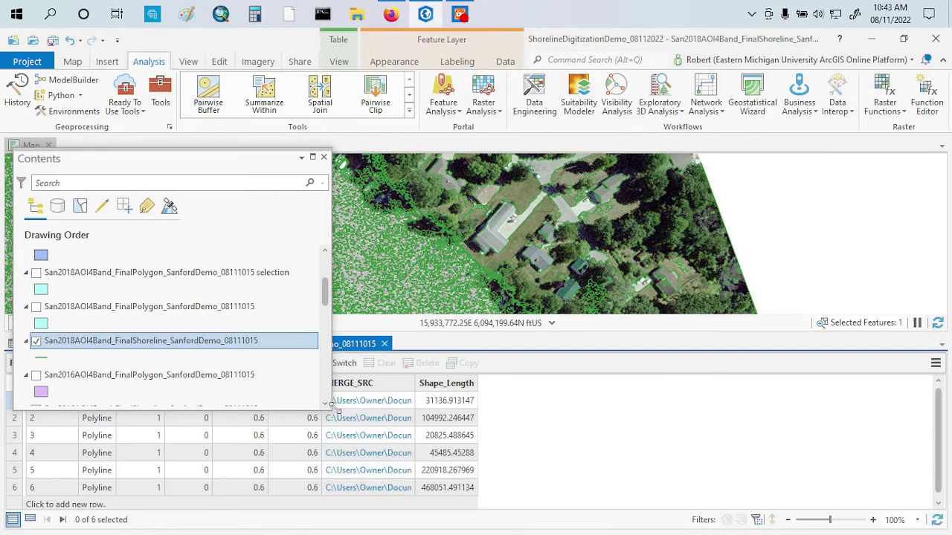
pyautogui.moveTo(333, 412); pyautogui.dragTo(319, 315)
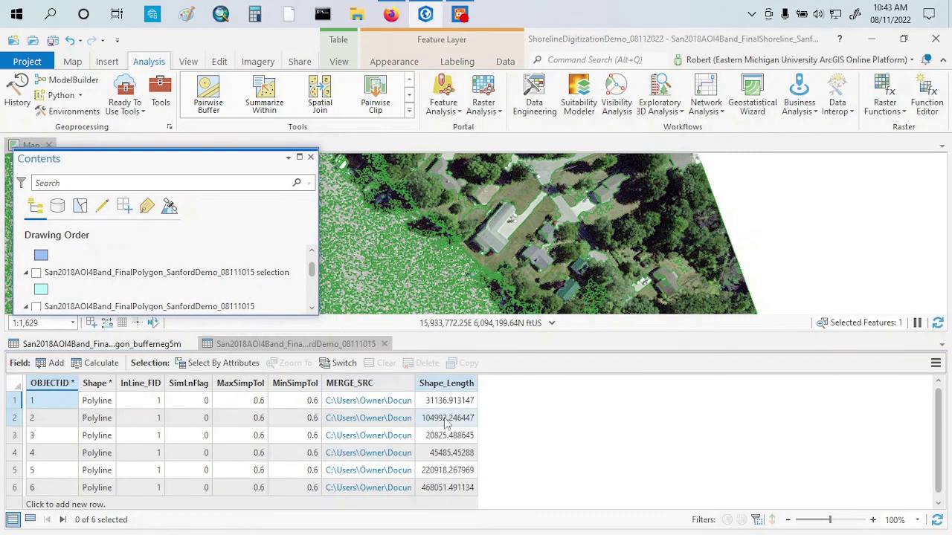
pyautogui.moveTo(414, 383); pyautogui.dragTo(916, 407)
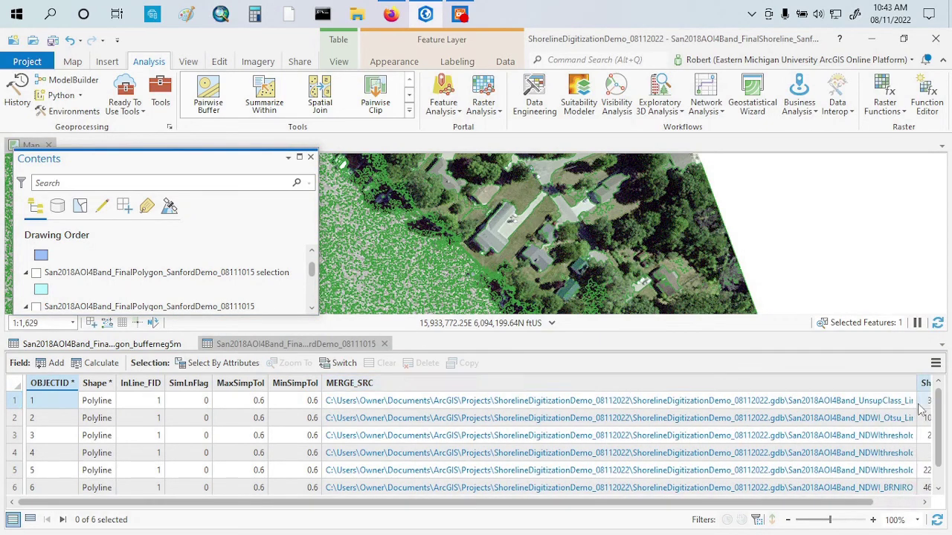
pyautogui.click(15, 401)
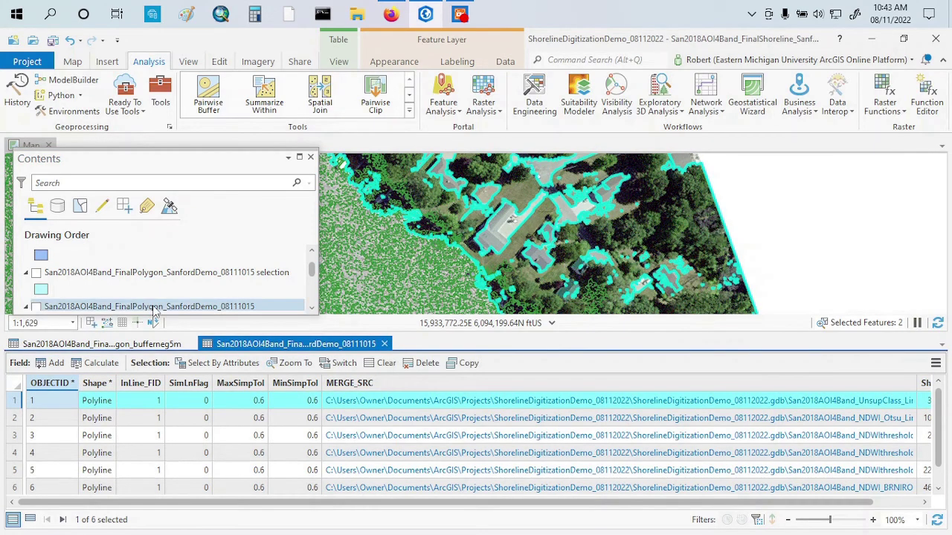
# Step: Make a FinalShoreline selection layer from the selected UnsupClass polyline and turn it on
pyautogui.scroll(5, 154, 295)
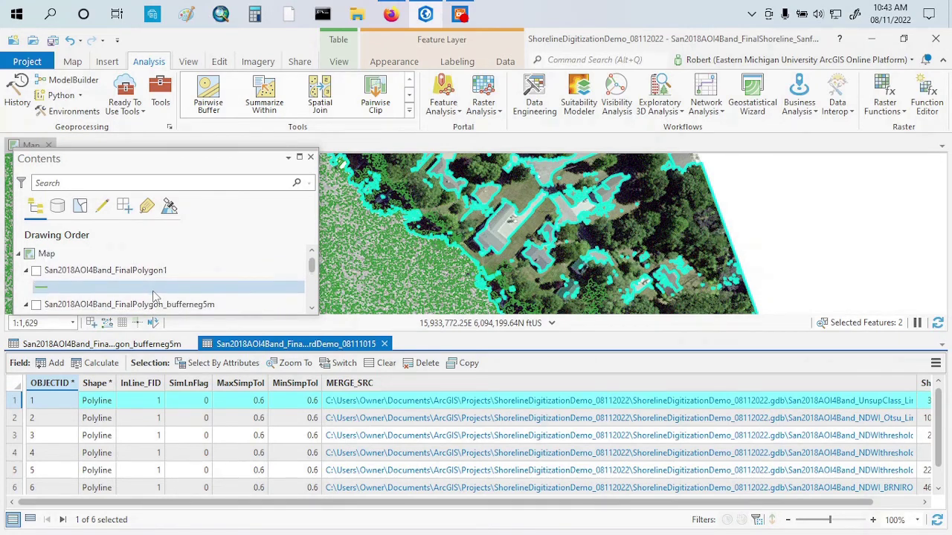
pyautogui.scroll(-5, 154, 296)
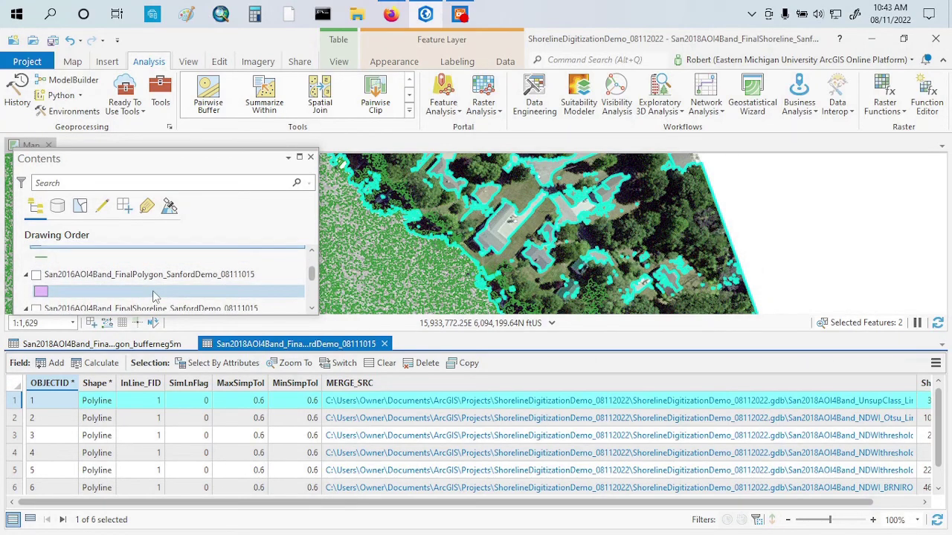
pyautogui.scroll(1, 154, 295)
pyautogui.rightClick(147, 277)
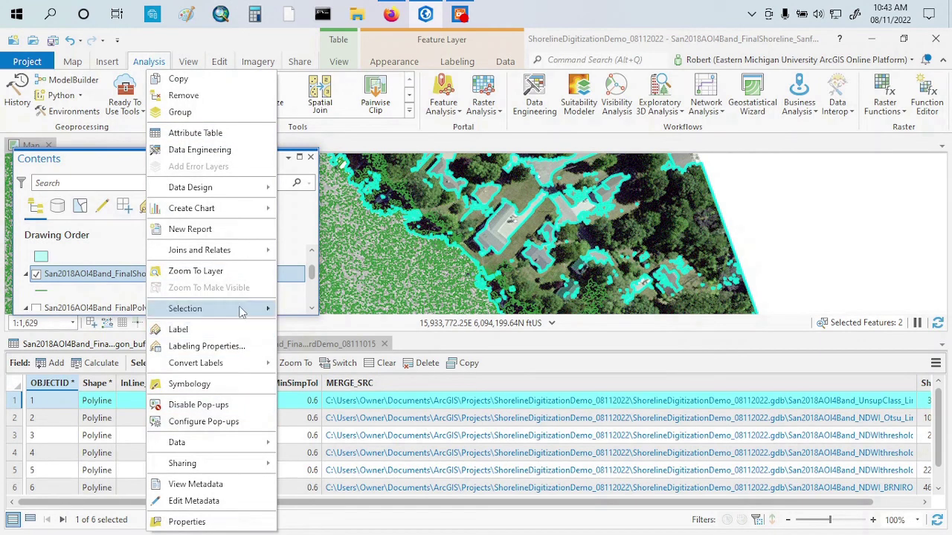
pyautogui.moveTo(249, 312)
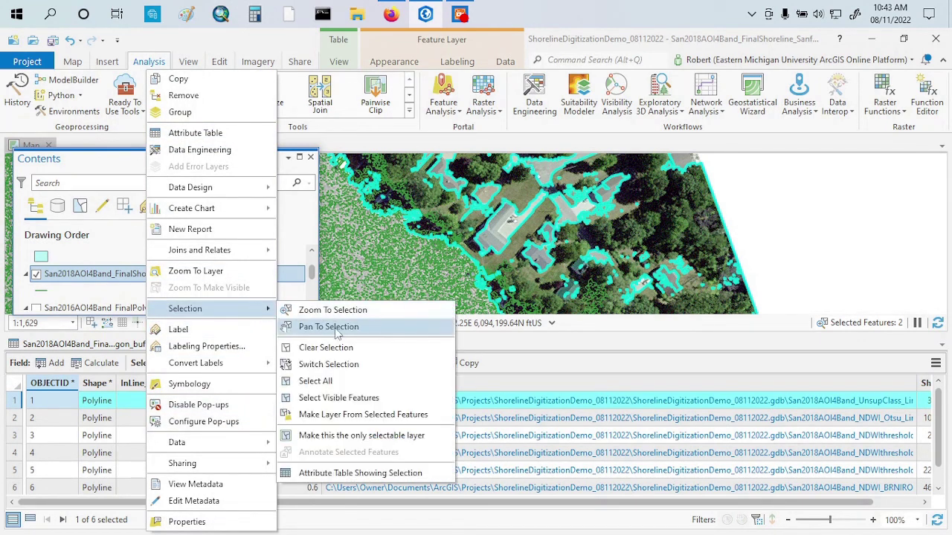
pyautogui.click(359, 414)
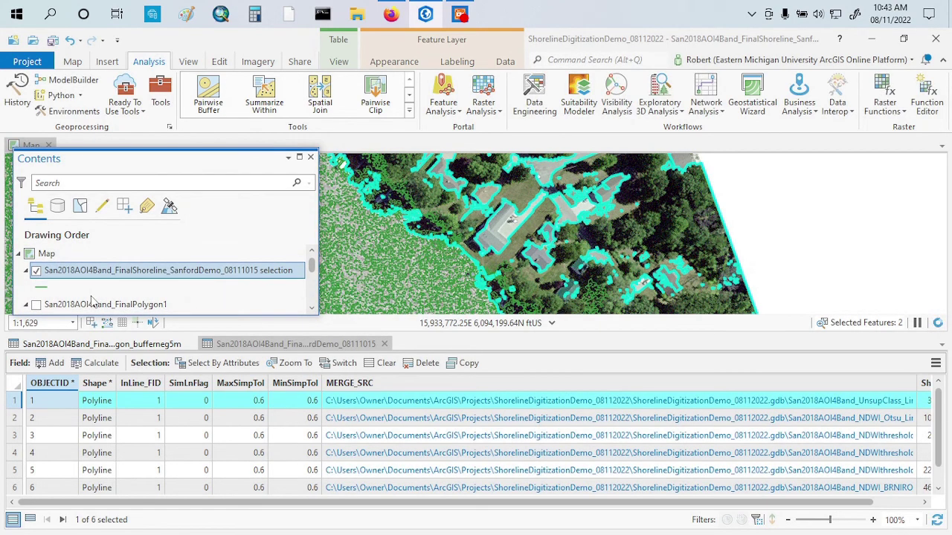
pyautogui.click(36, 272)
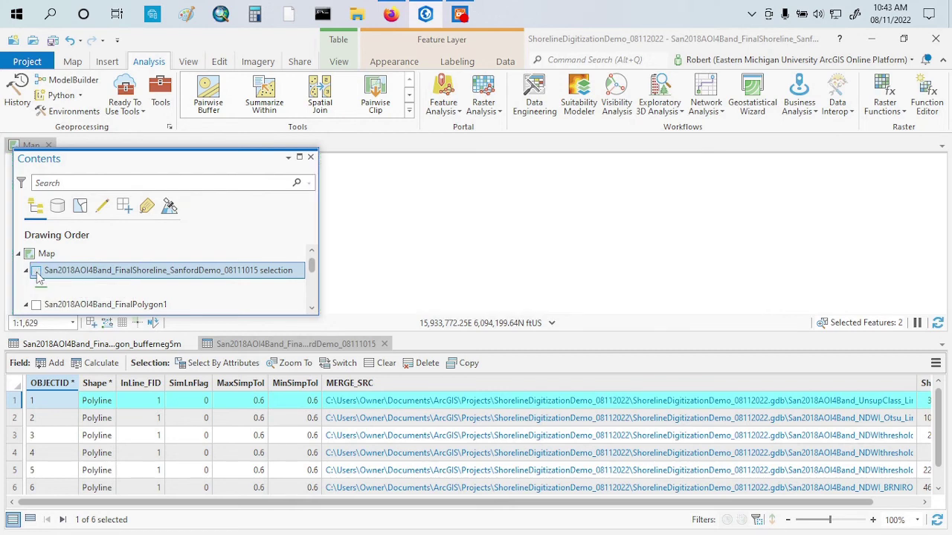
pyautogui.rightClick(70, 274)
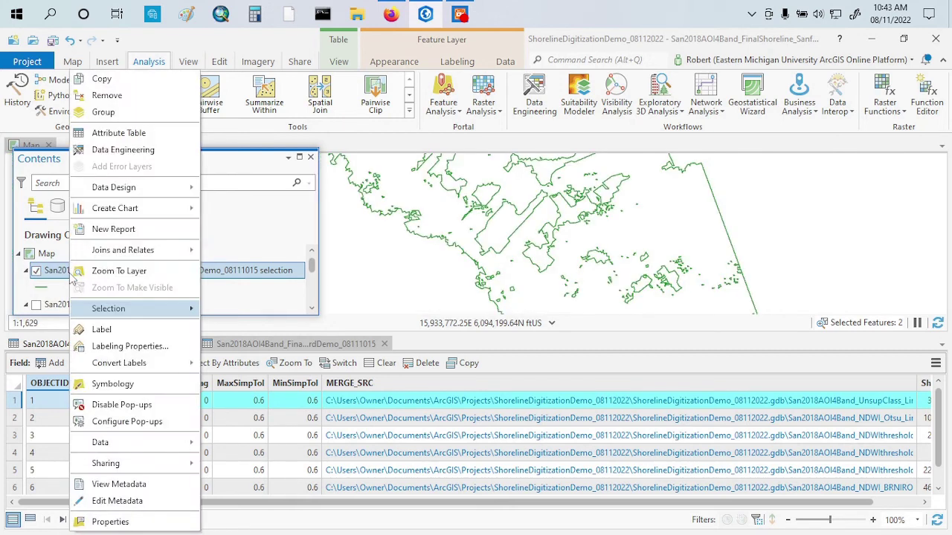
# Step: Open the selection layer's single-row UnsupClass table, zoom to the layer, then zoom closer
pyautogui.click(154, 132)
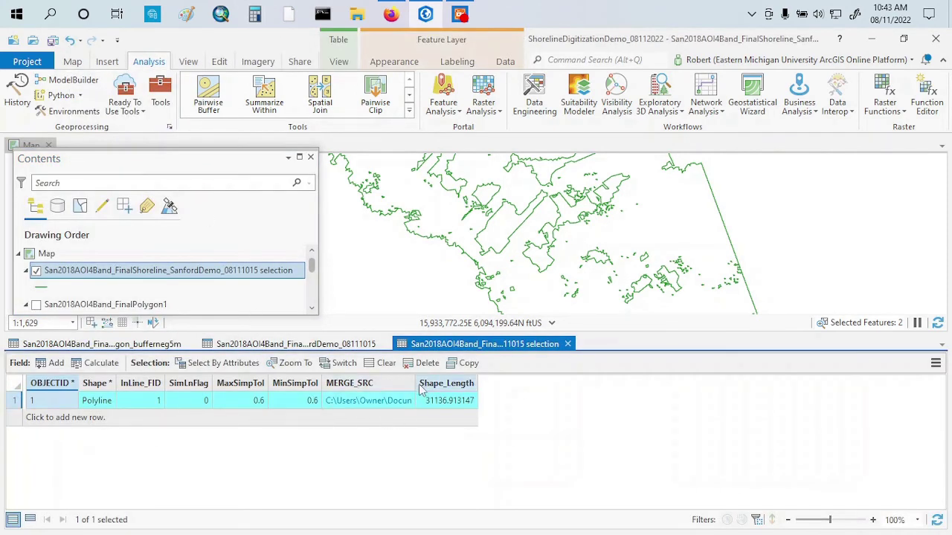
pyautogui.moveTo(415, 383); pyautogui.dragTo(907, 383)
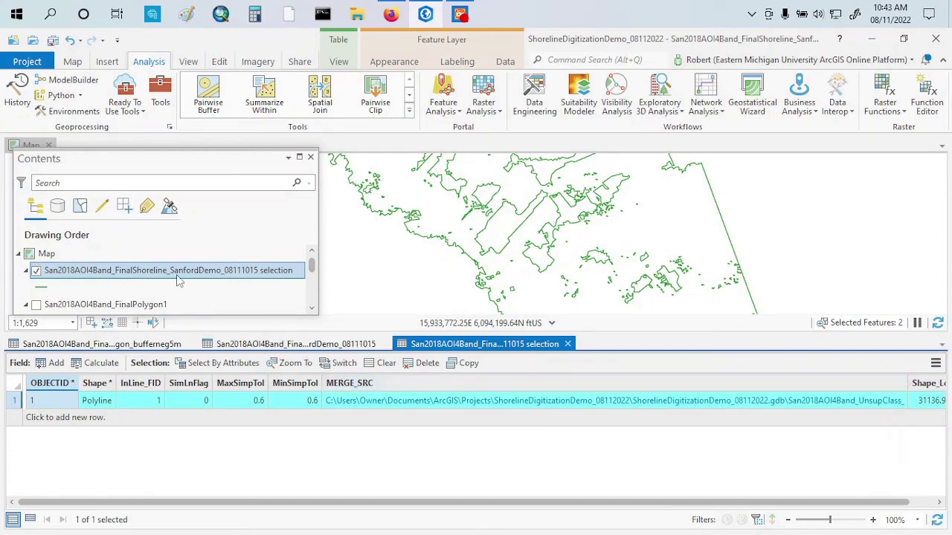
pyautogui.rightClick(180, 274)
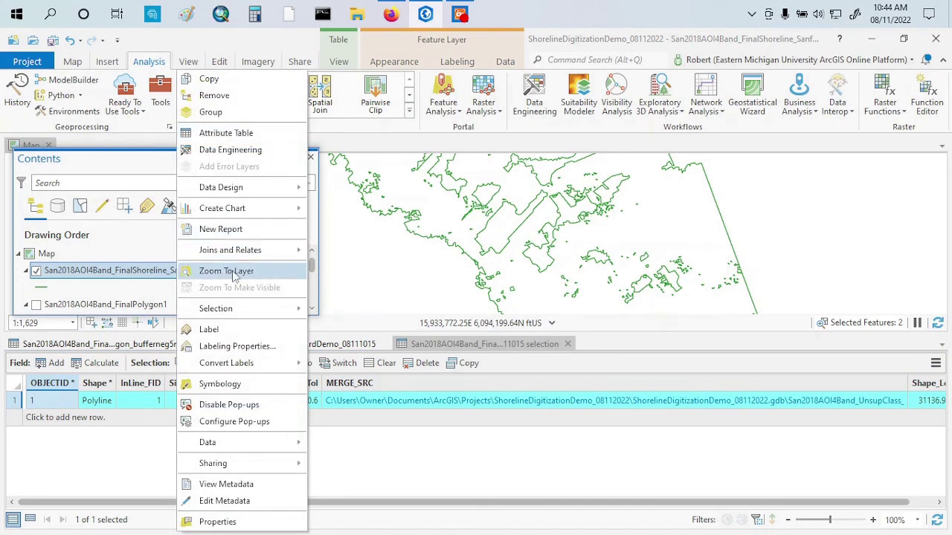
pyautogui.click(233, 273)
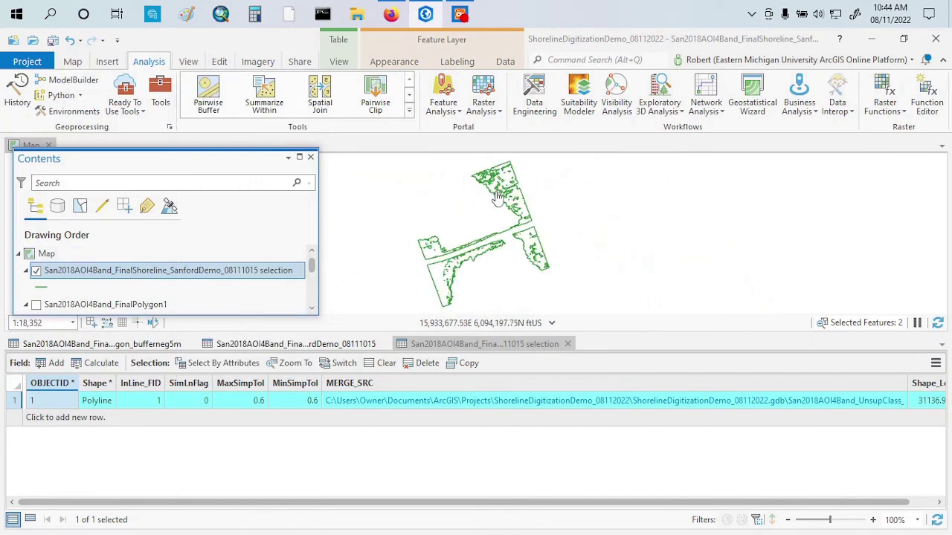
pyautogui.scroll(3, 497, 197)
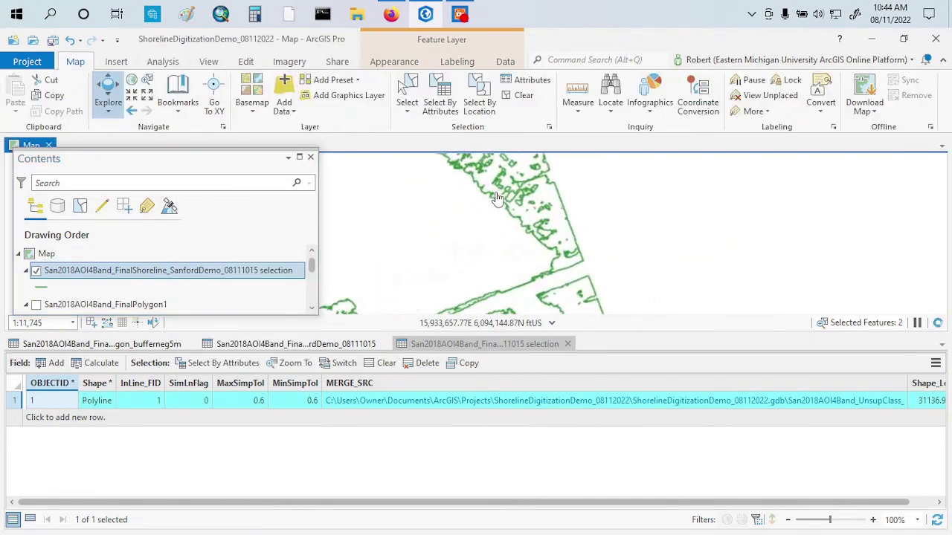
pyautogui.scroll(2, 519, 290)
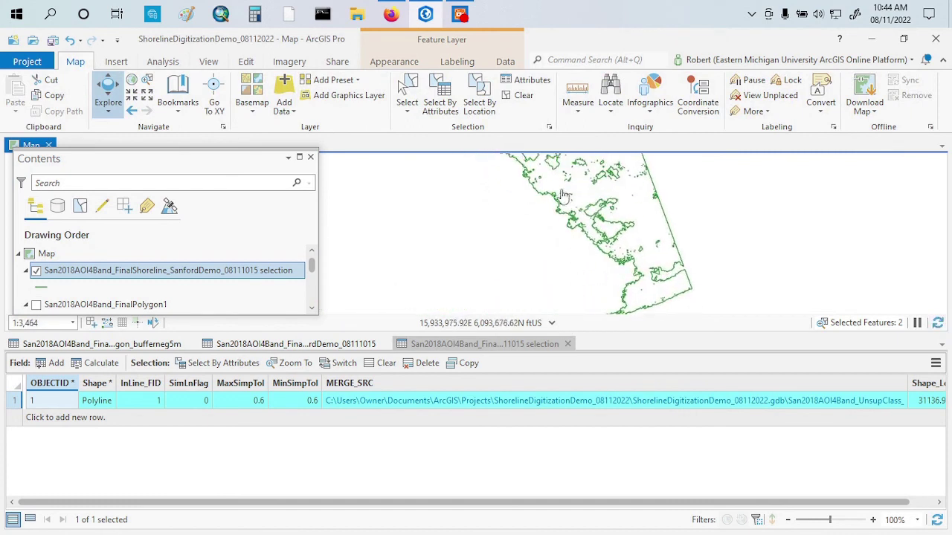
pyautogui.scroll(4, 535, 201)
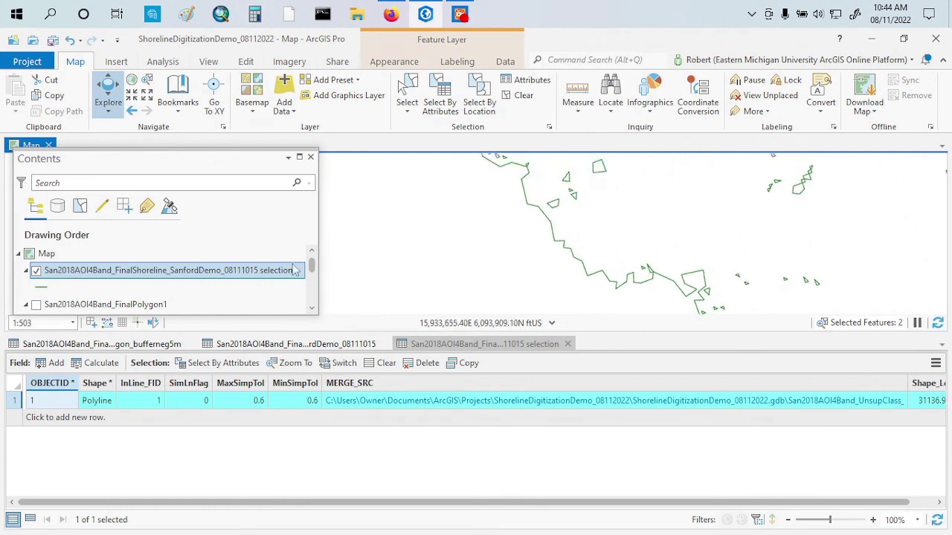
pyautogui.scroll(-3, 171, 292)
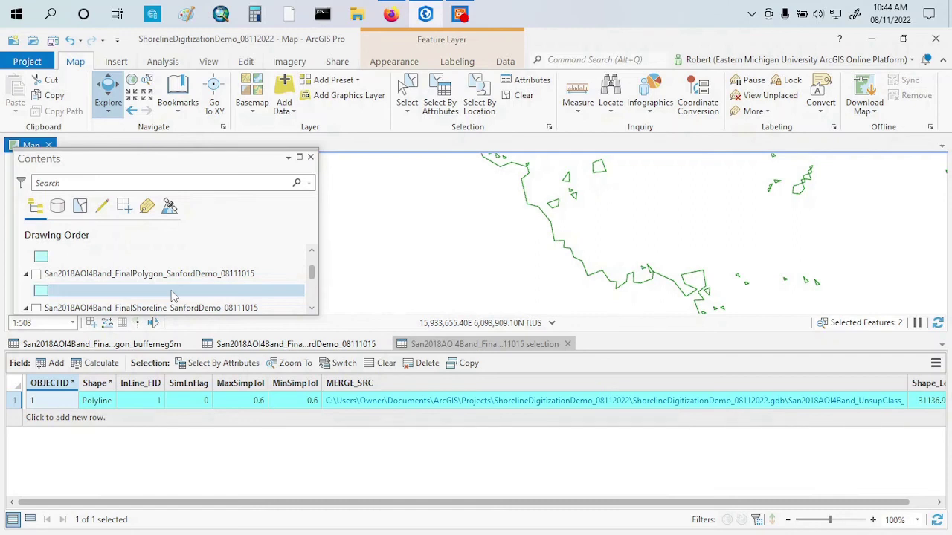
# Step: Turn on the GroundReferenceWaterLevel contour layer
pyautogui.scroll(-2, 171, 295)
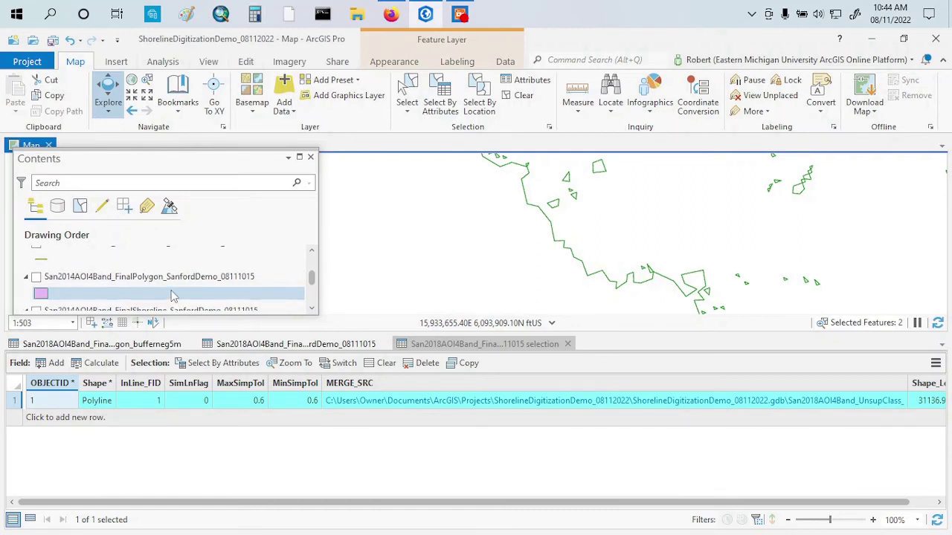
pyautogui.scroll(-2, 172, 296)
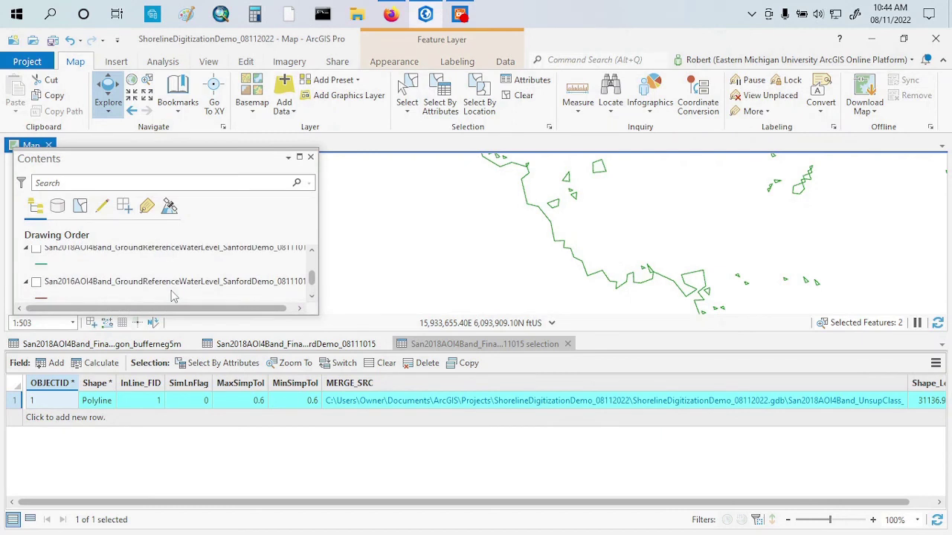
pyautogui.scroll(1, 172, 295)
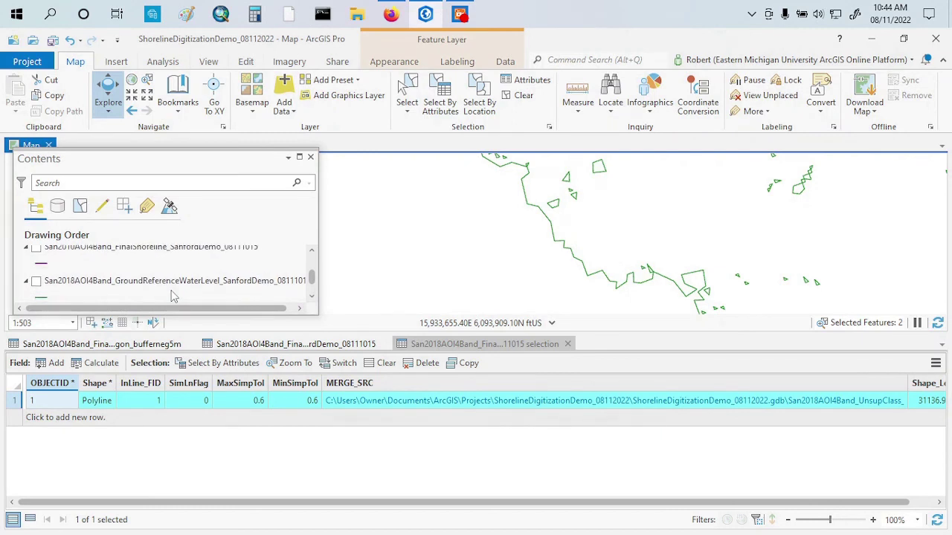
pyautogui.click(37, 284)
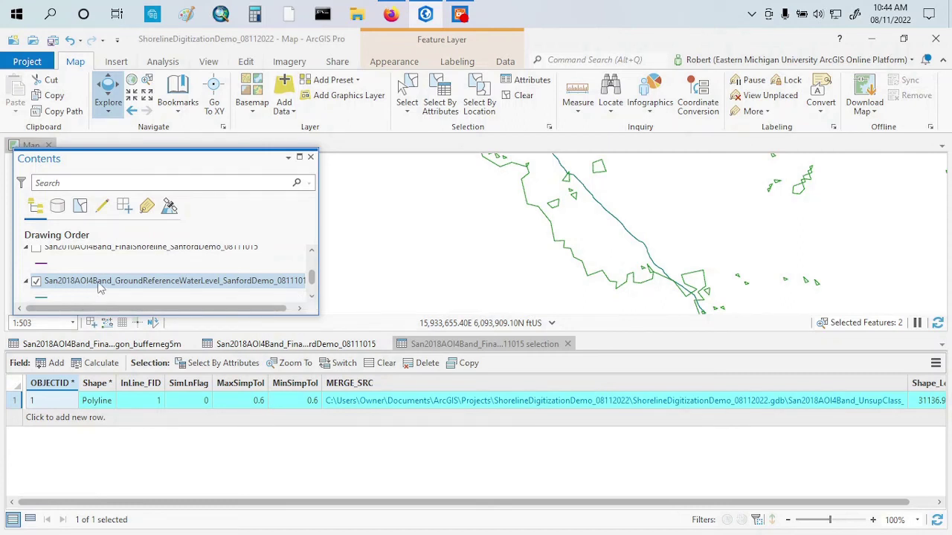
# Step: Pan along the lake edge comparing the water level contour with the classified shorelines
pyautogui.scroll(-2, 605, 222)
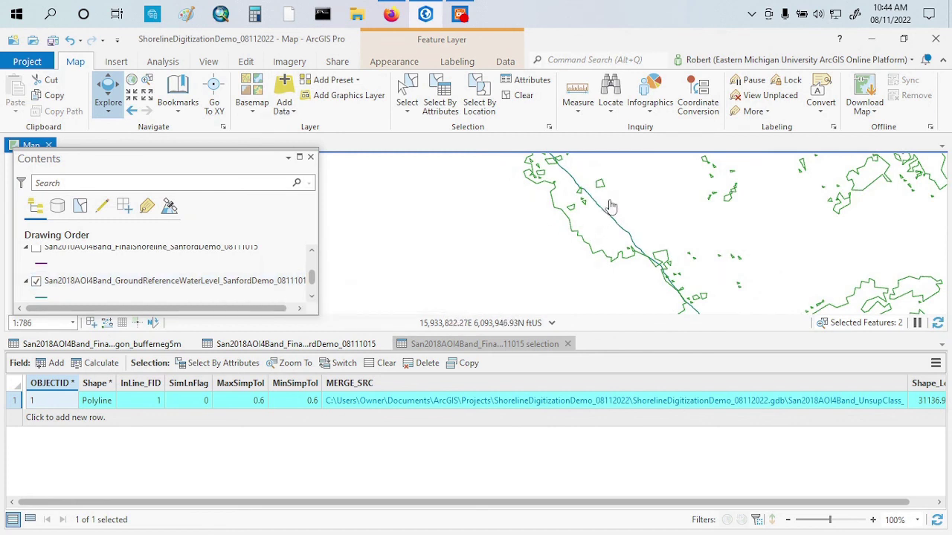
pyautogui.moveTo(608, 205); pyautogui.dragTo(632, 277)
pyautogui.moveTo(576, 207); pyautogui.dragTo(623, 241)
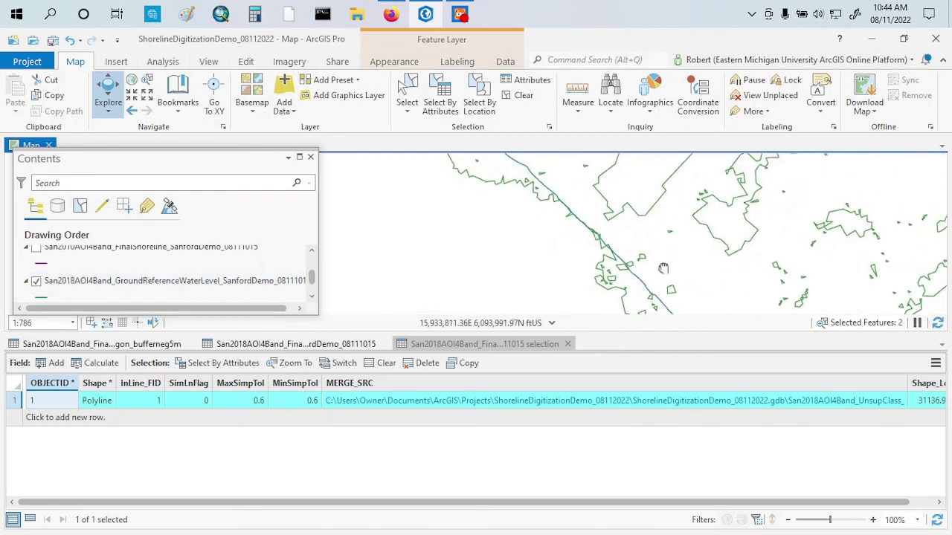
pyautogui.moveTo(586, 185); pyautogui.dragTo(667, 306)
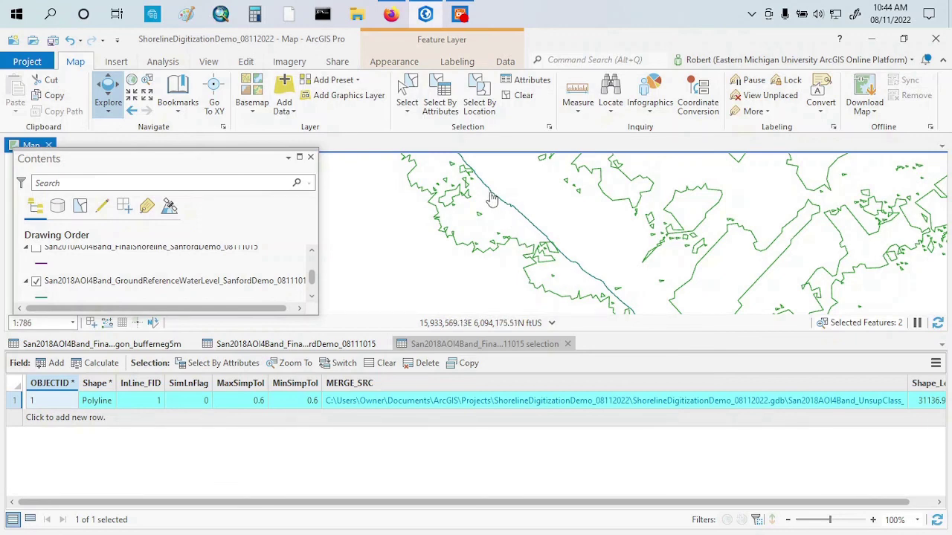
pyautogui.moveTo(503, 192); pyautogui.dragTo(636, 322)
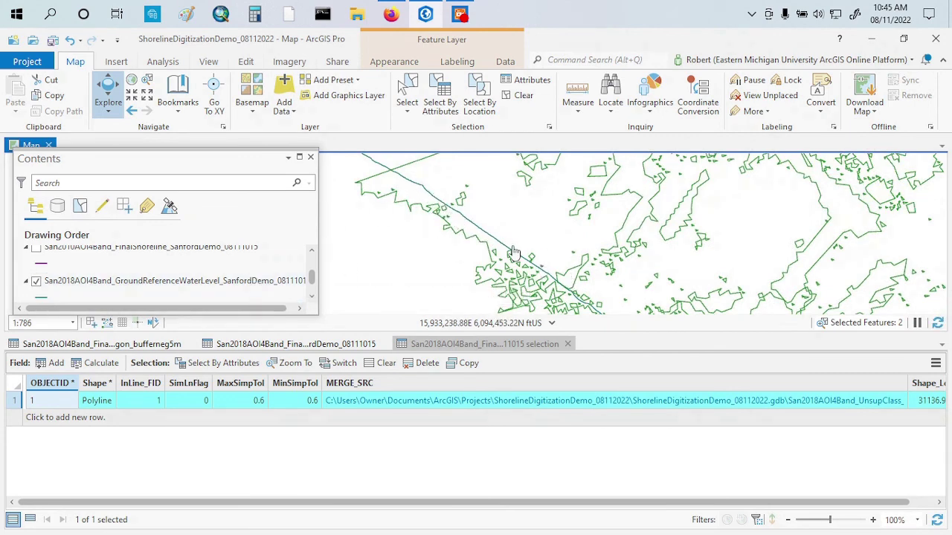
pyautogui.moveTo(504, 219); pyautogui.dragTo(462, 171)
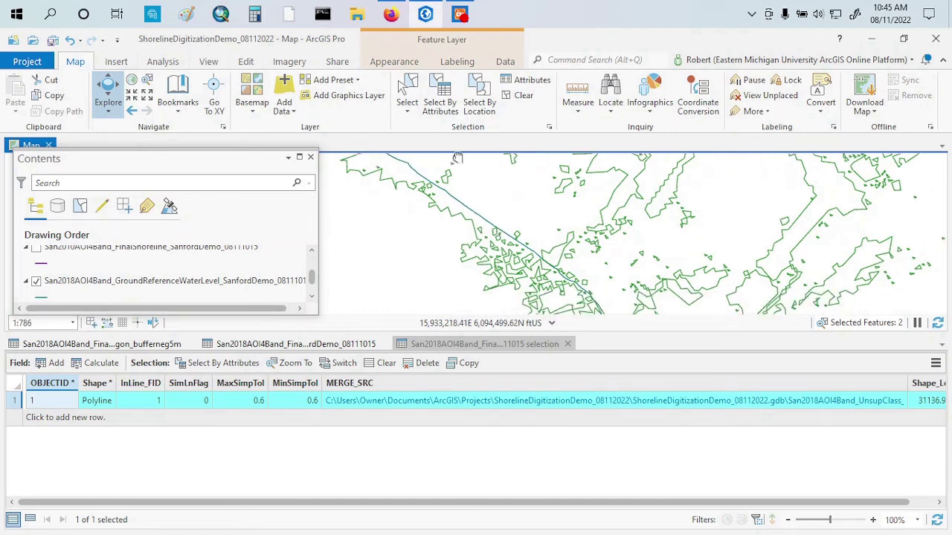
pyautogui.click(126, 281)
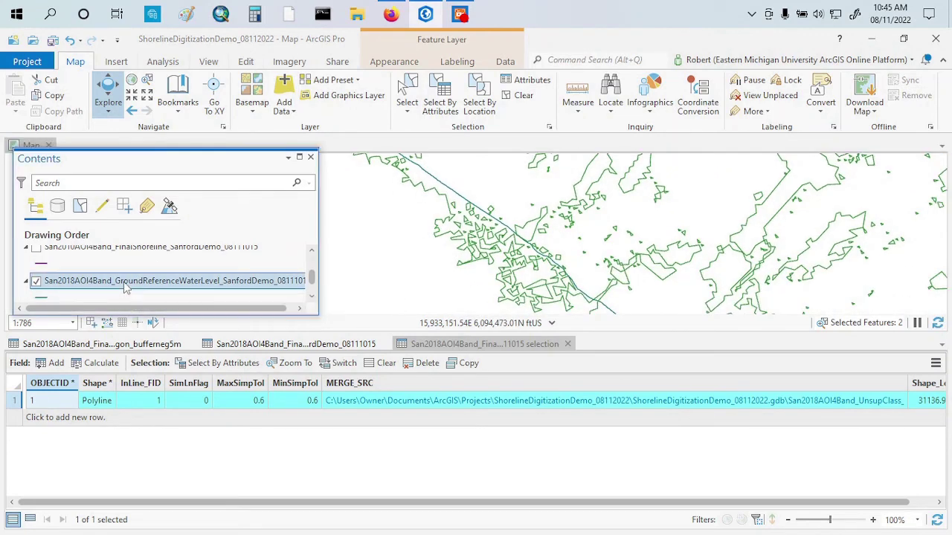
pyautogui.rightClick(126, 281)
# Step: Open the water level attribute table and sort Shape_Length descending
pyautogui.click(173, 133)
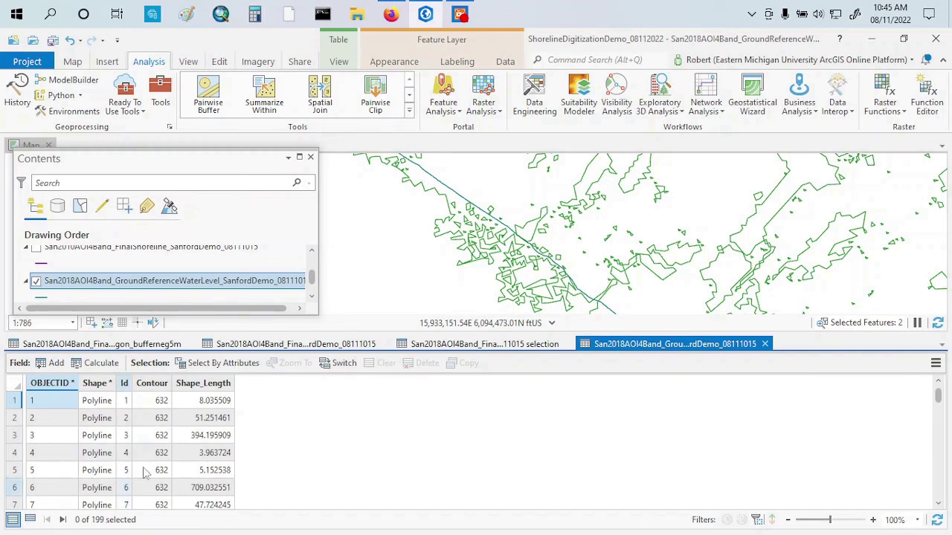
pyautogui.click(202, 387)
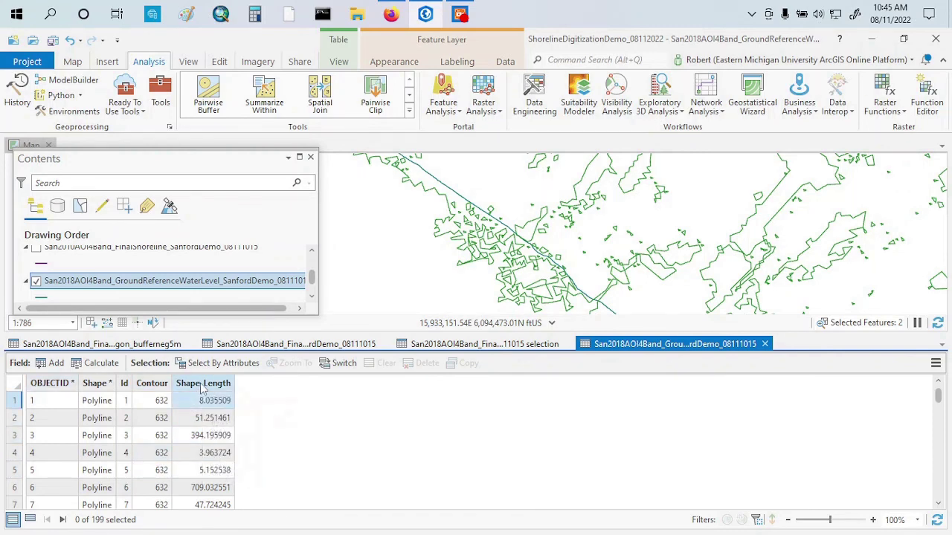
pyautogui.rightClick(203, 388)
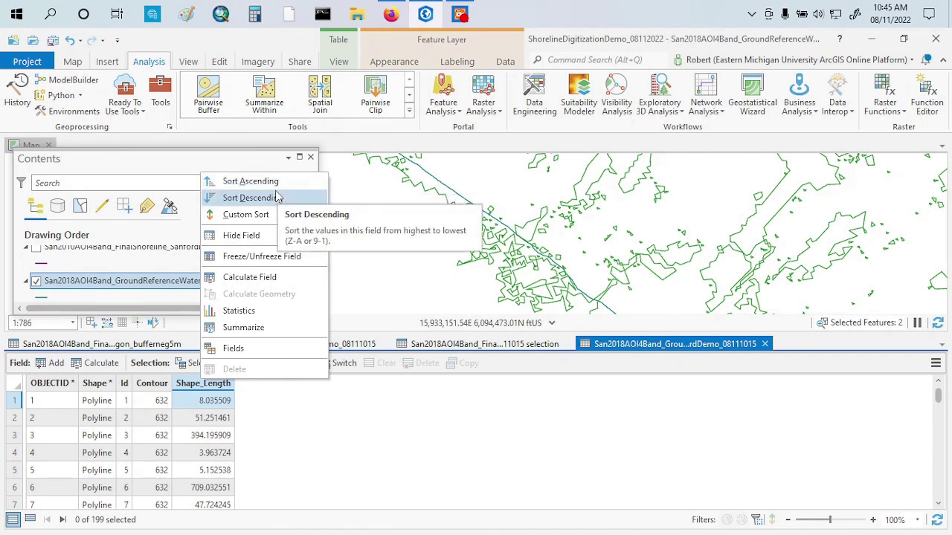
pyautogui.click(252, 198)
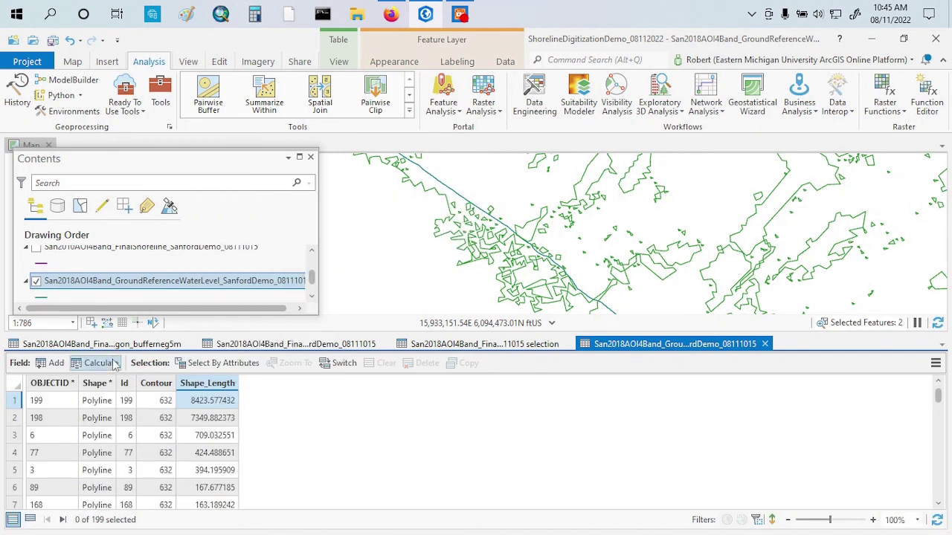
# Step: Zoom the map to the longest contour, clear the selection, and reselect OBJECTID 199
pyautogui.click(15, 401)
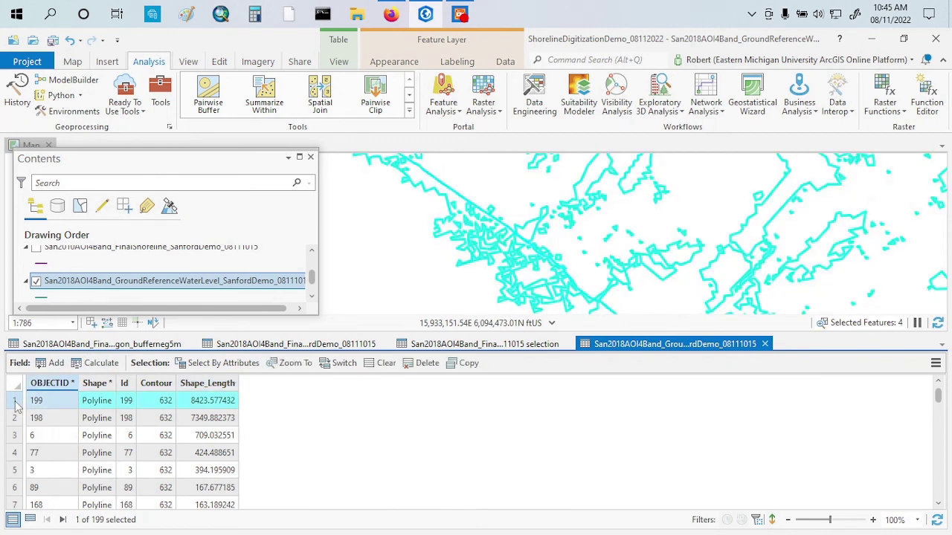
pyautogui.rightClick(15, 405)
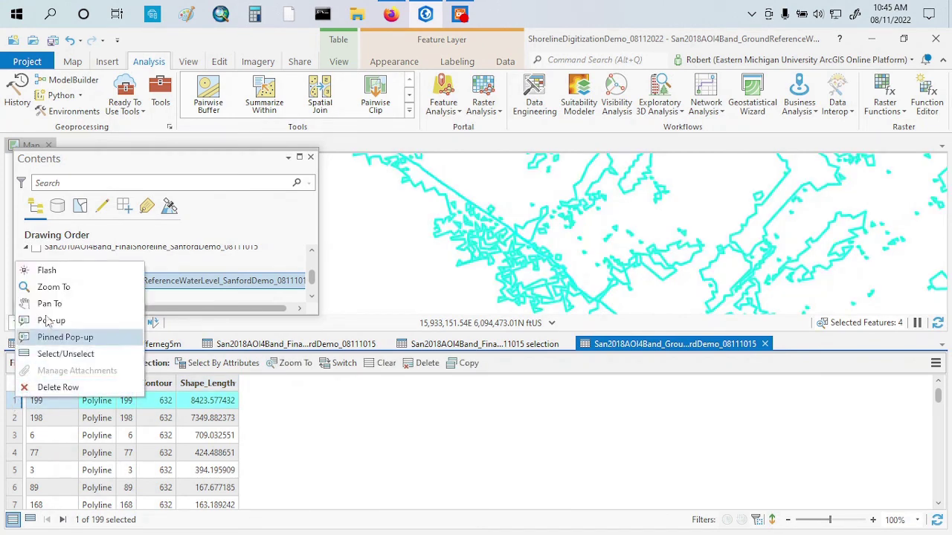
pyautogui.click(64, 287)
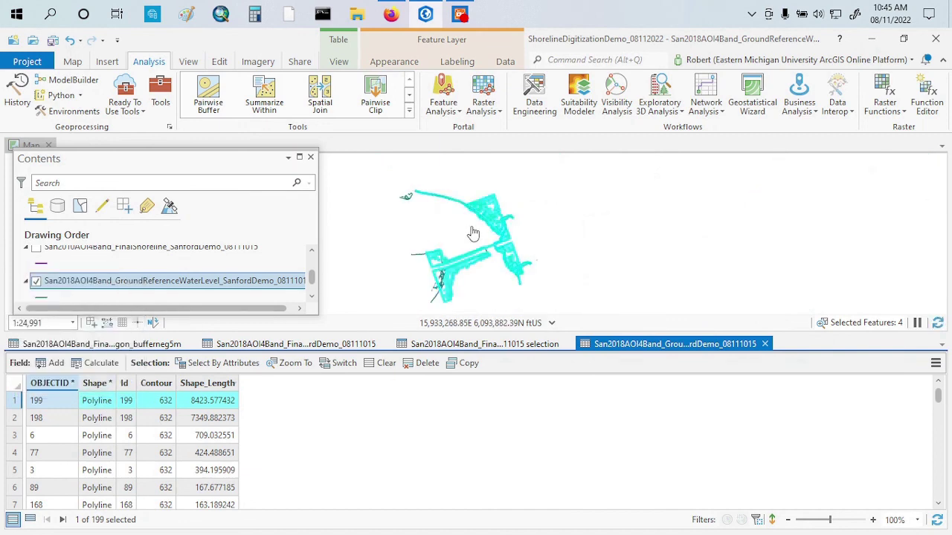
pyautogui.click(72, 62)
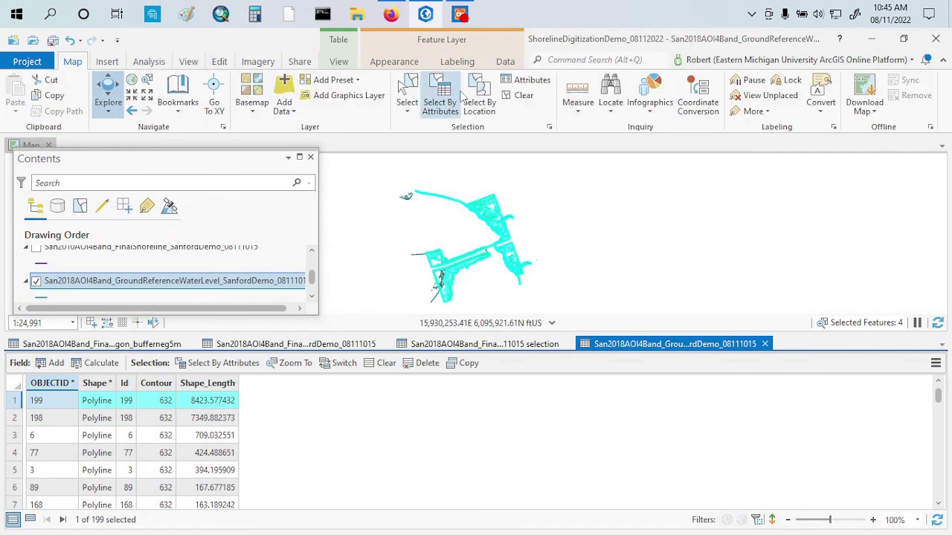
pyautogui.click(521, 95)
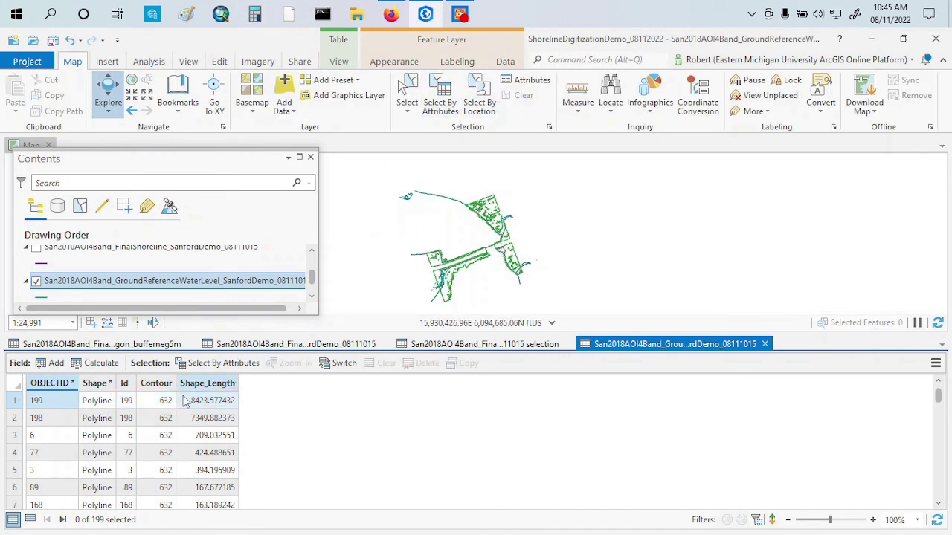
pyautogui.click(12, 403)
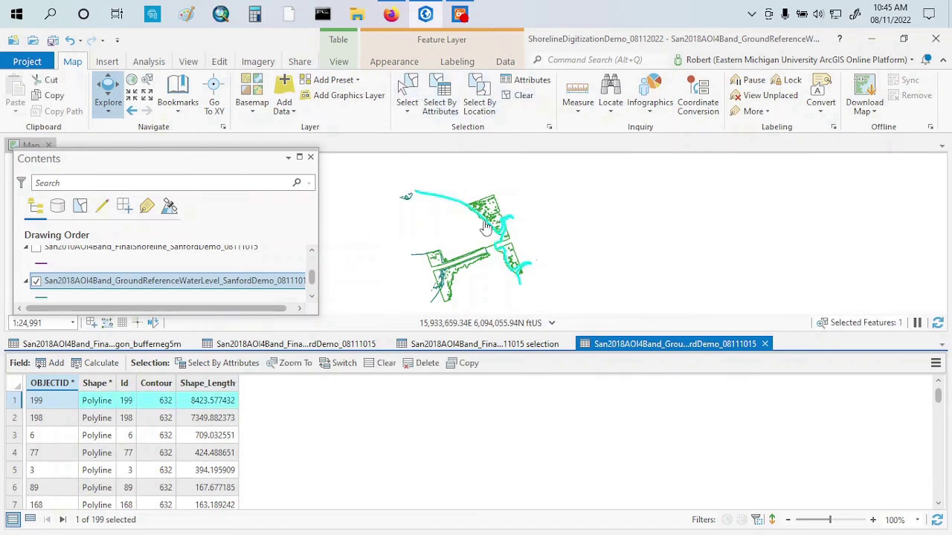
# Step: Select the second-longest contour, OBJECTID 198, and pan to center both contours
pyautogui.scroll(3, 485, 227)
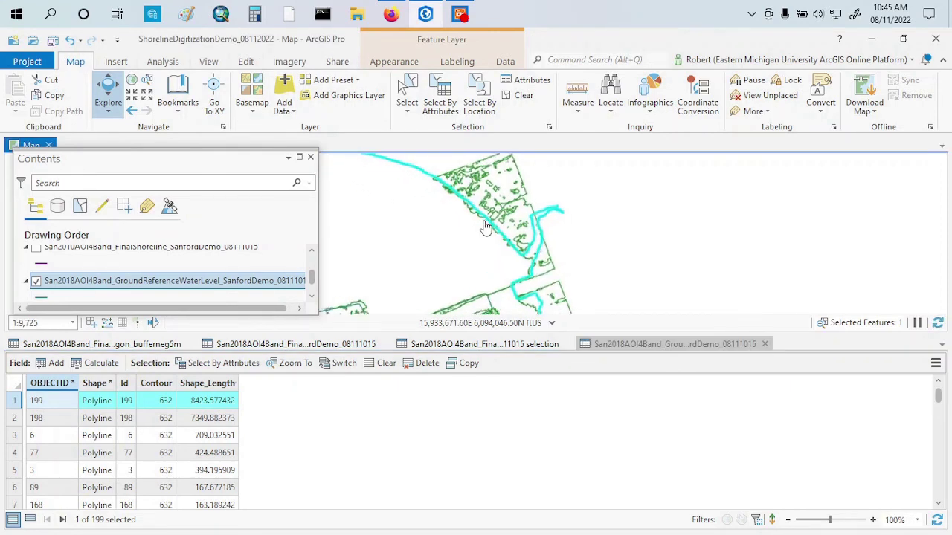
pyautogui.scroll(2, 485, 227)
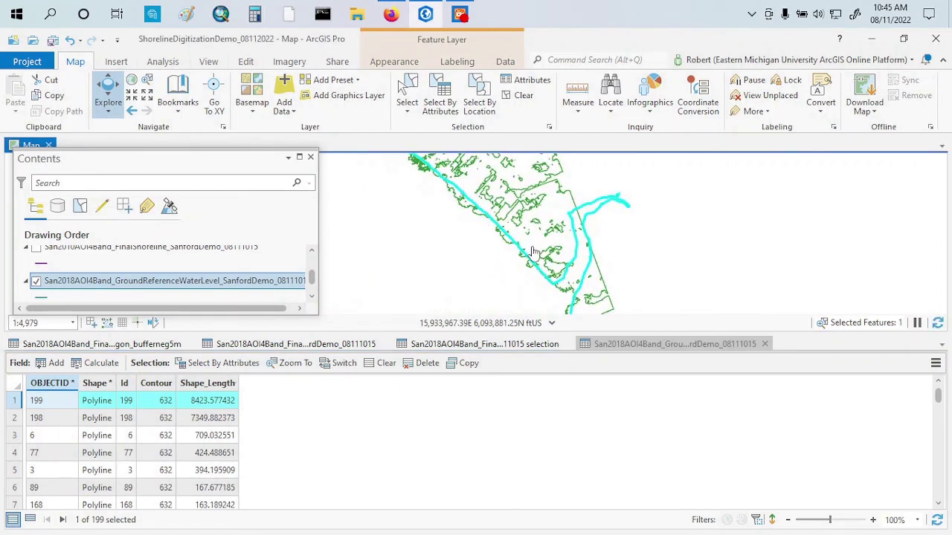
pyautogui.scroll(-4, 533, 253)
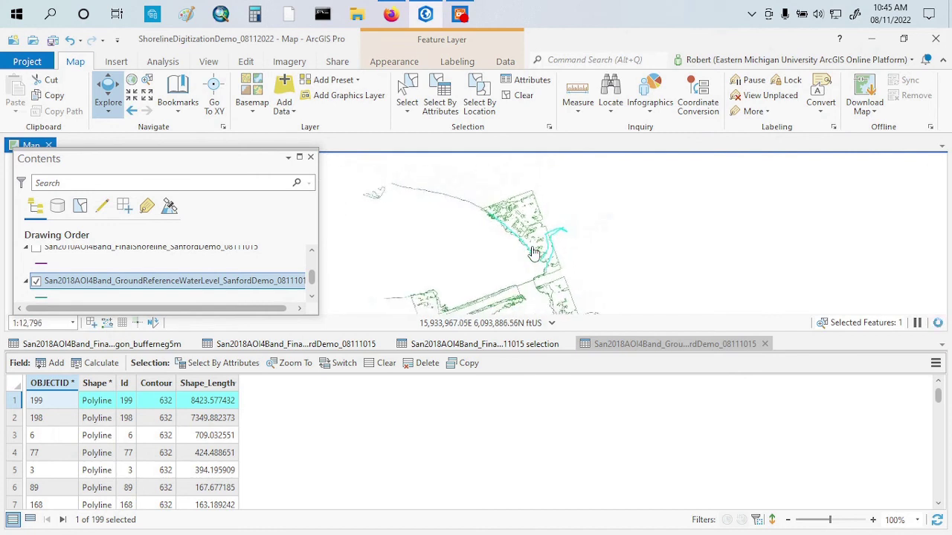
pyautogui.moveTo(493, 250); pyautogui.dragTo(509, 211)
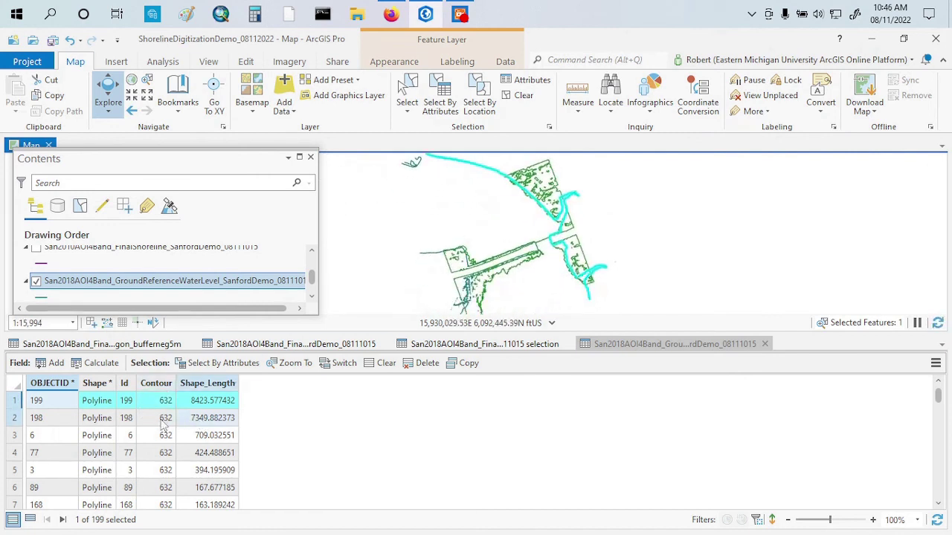
pyautogui.click(19, 421)
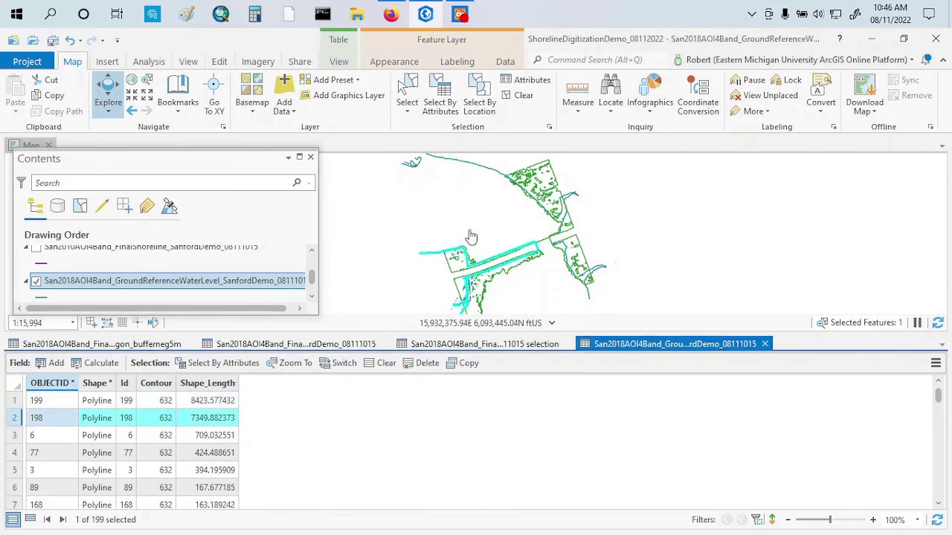
pyautogui.moveTo(470, 236); pyautogui.dragTo(508, 215)
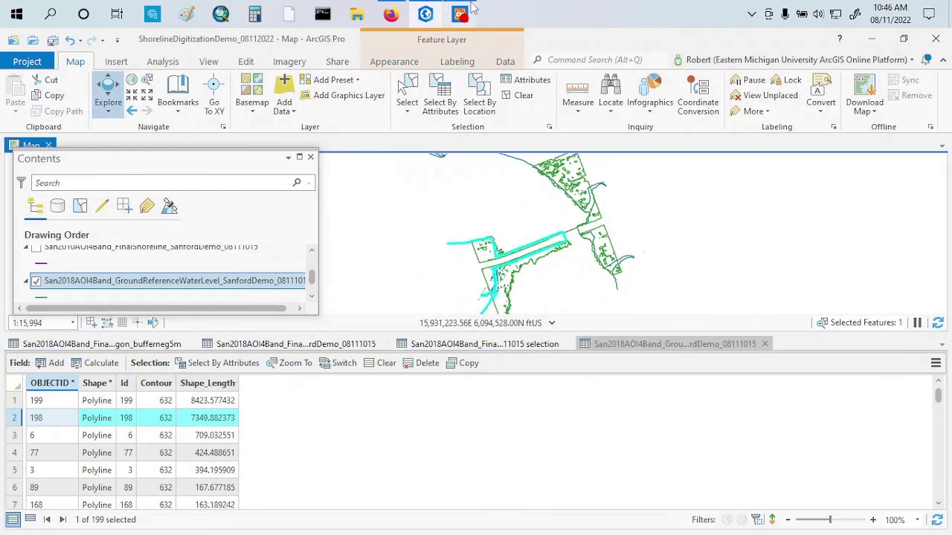